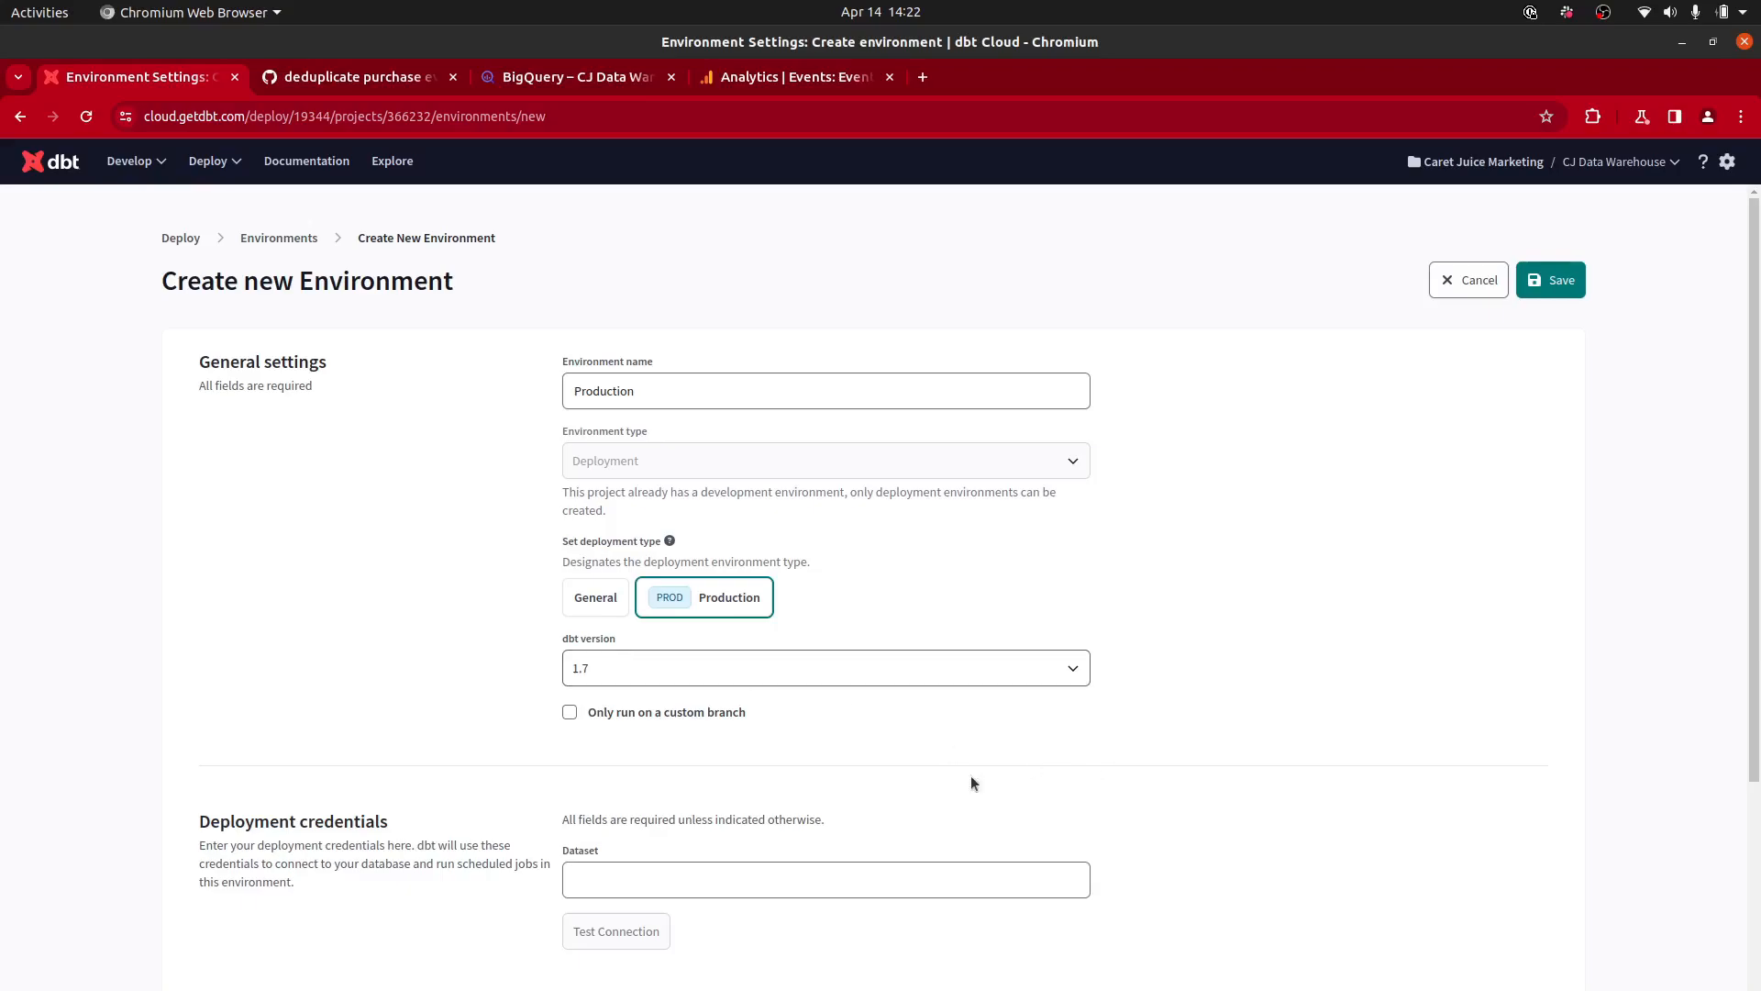
Step: Switch to BigQuery and collapse the two expanded dbt datasets to examine the warehouse project's dataset names
scroll(1061, 749, "down", 3)
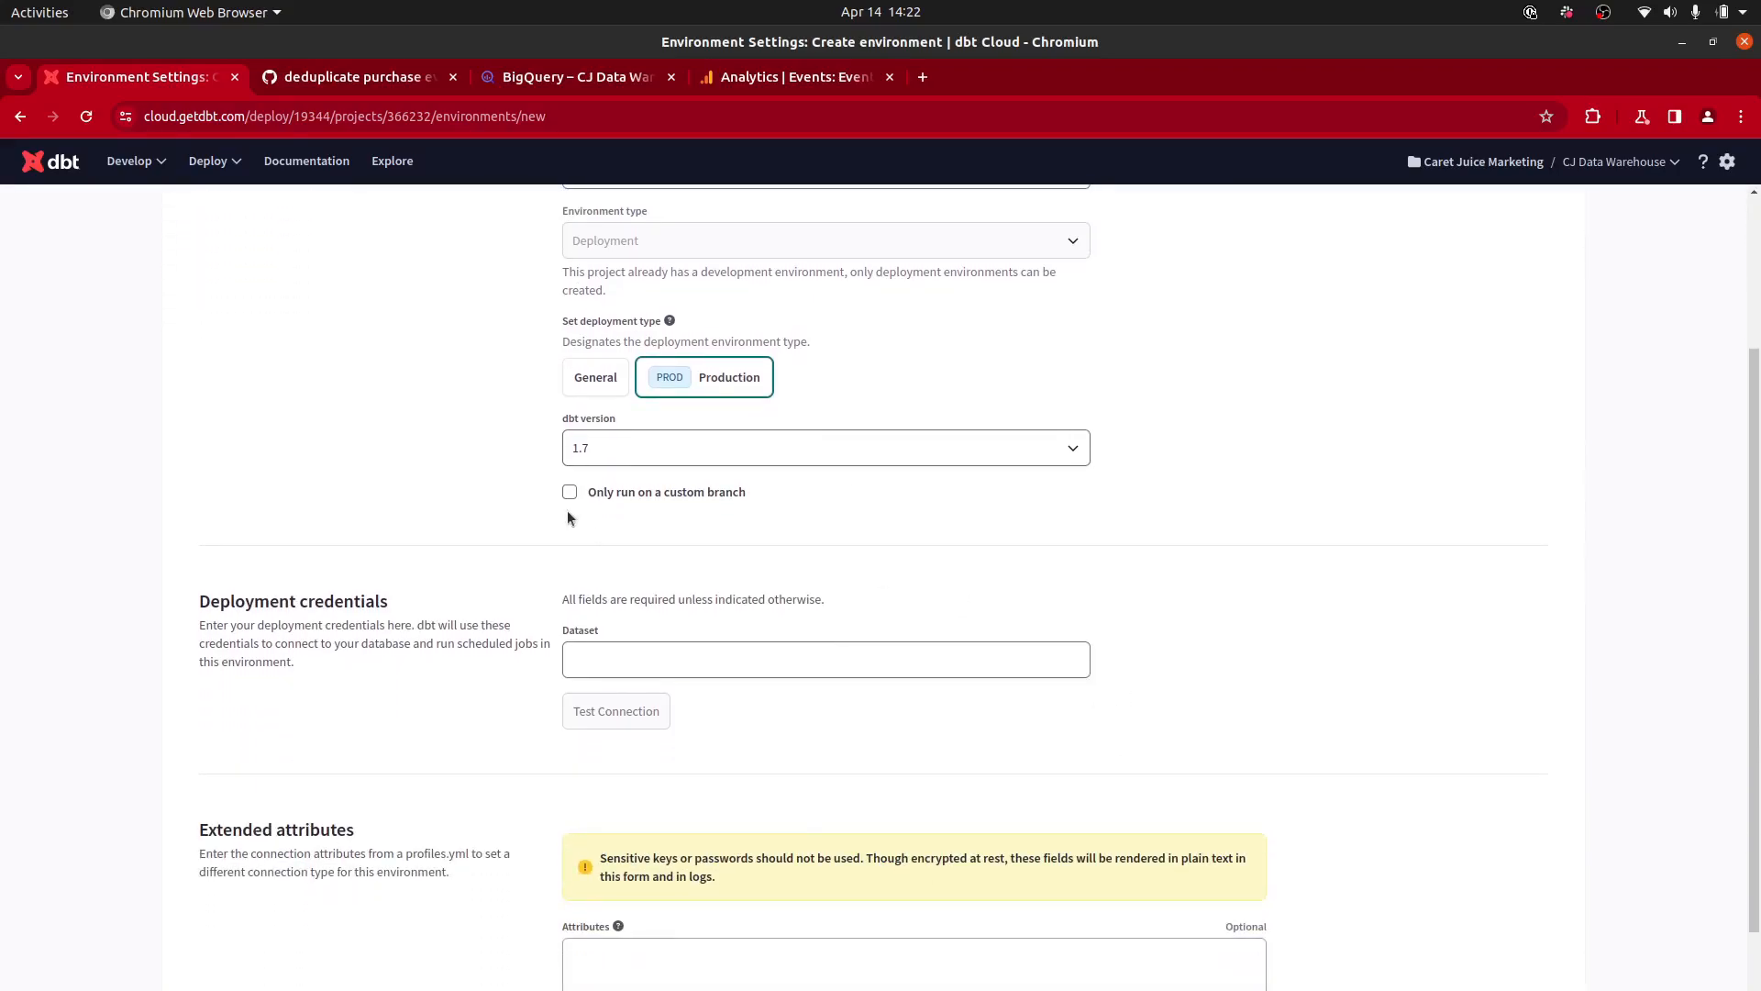
left_click(623, 646)
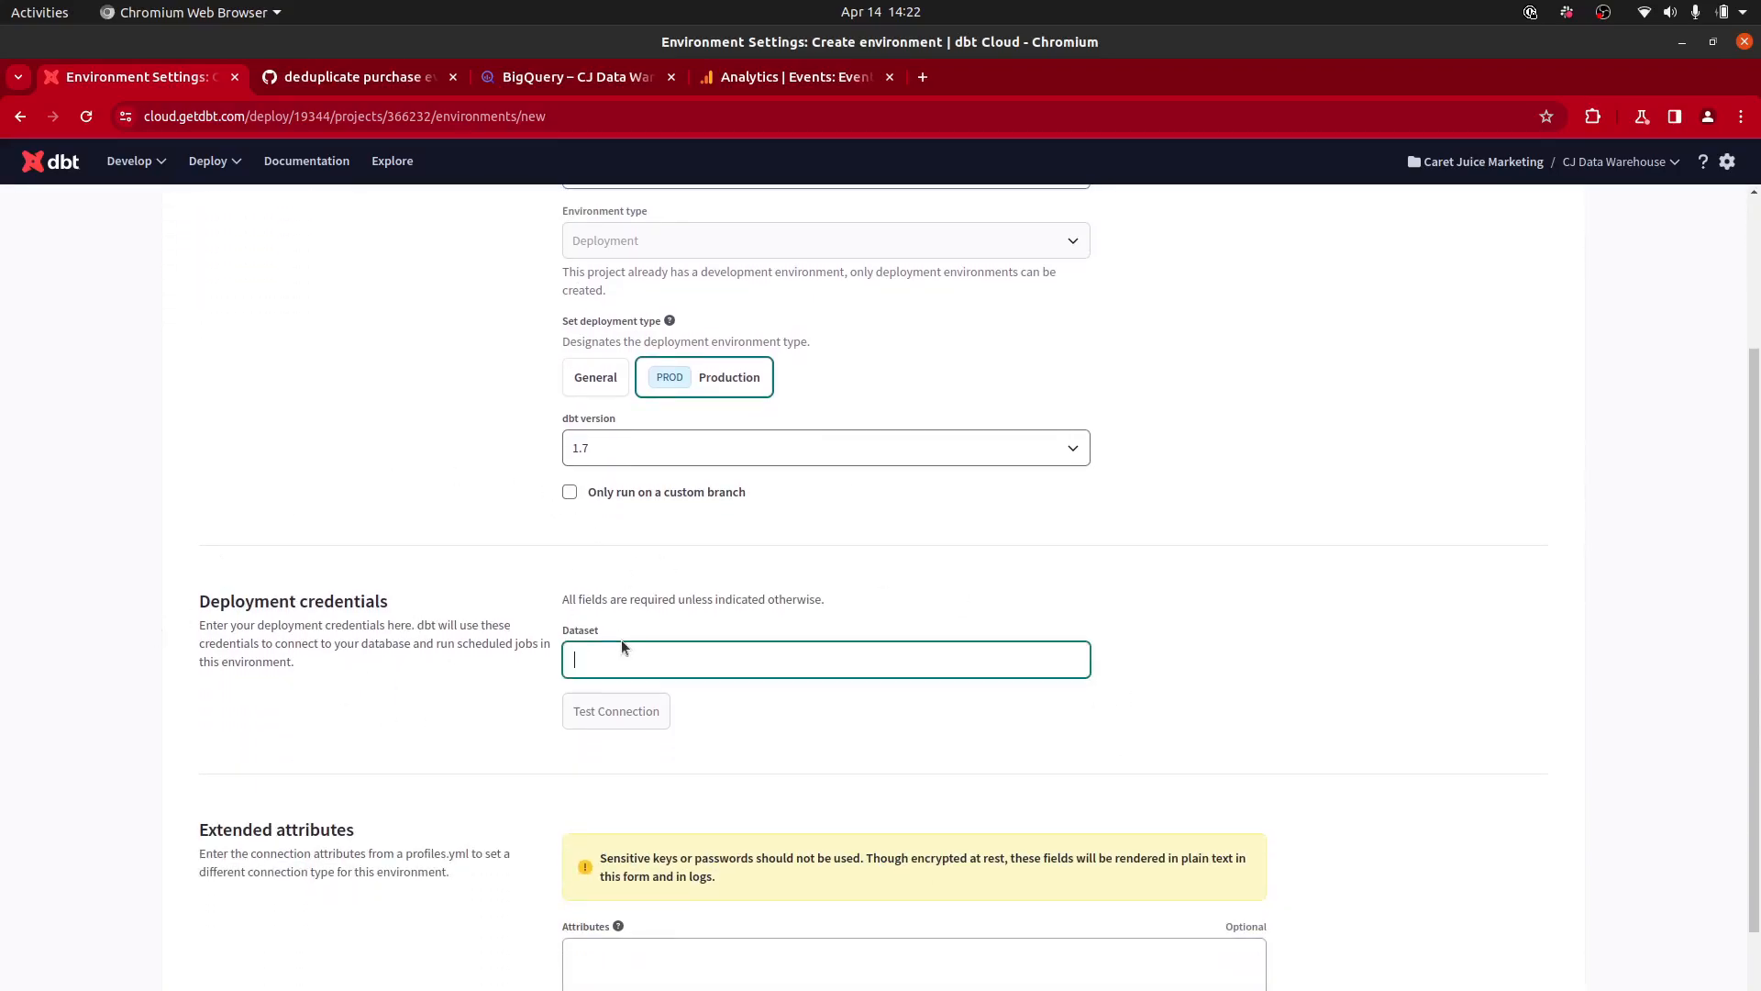
left_click(576, 76)
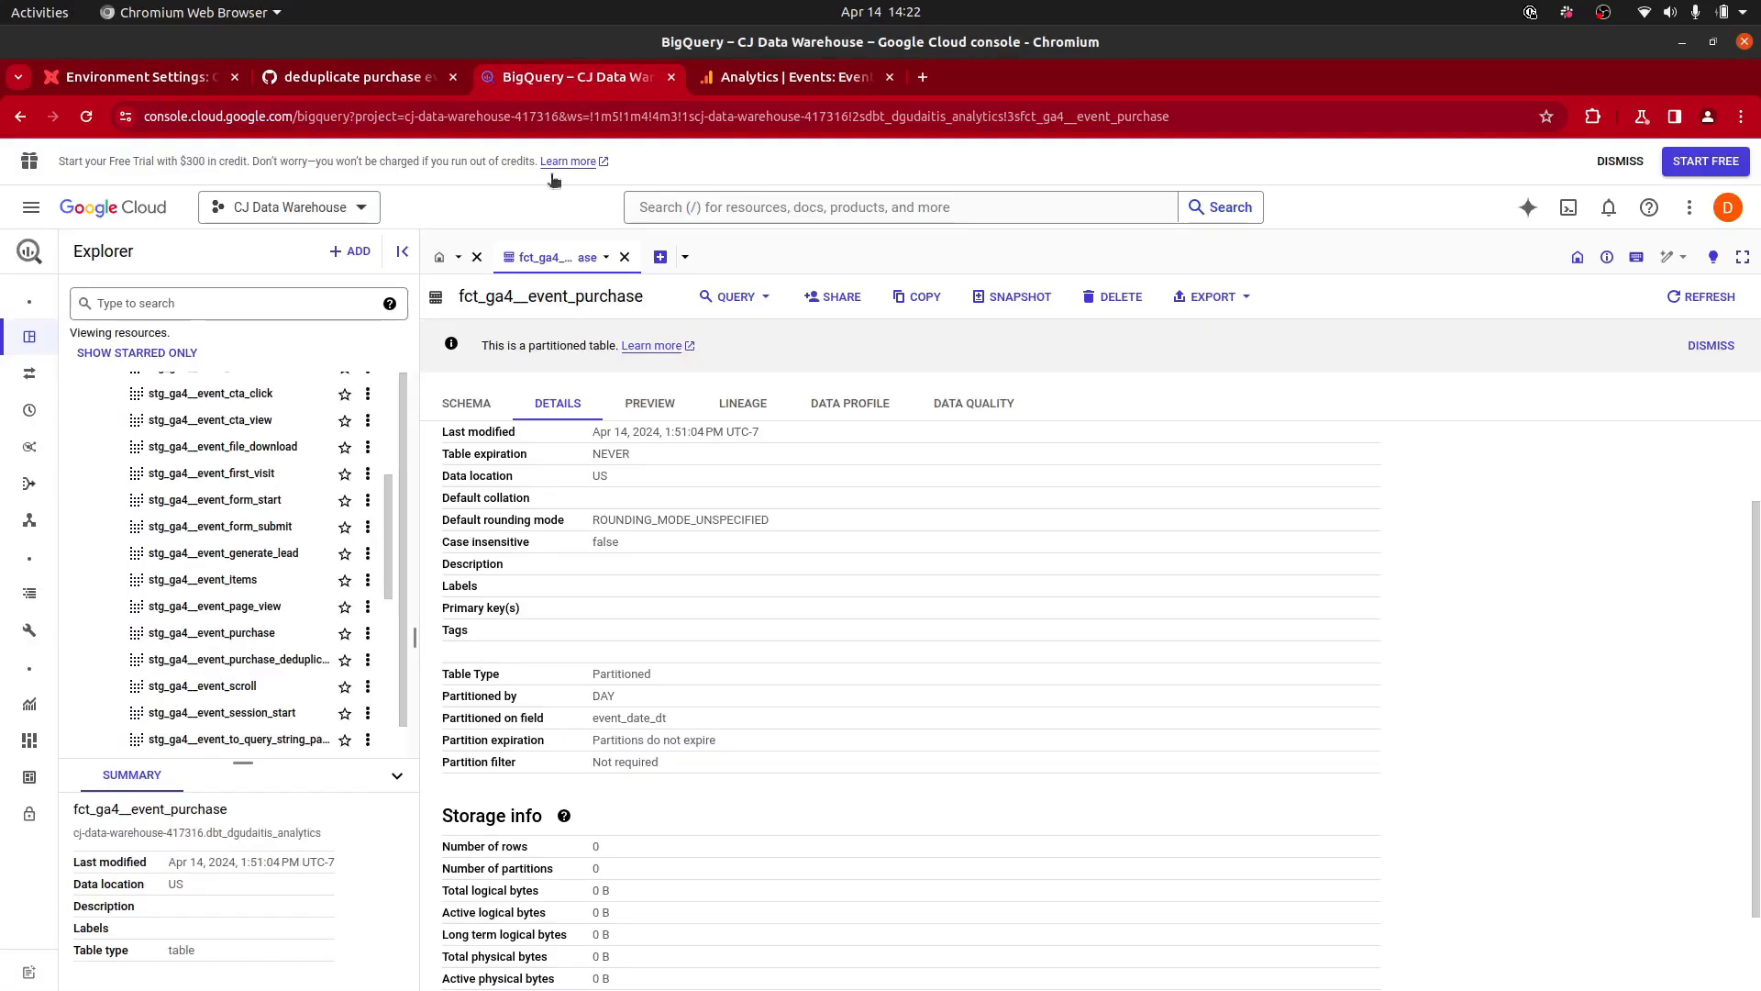
scroll(263, 562, "up", 5)
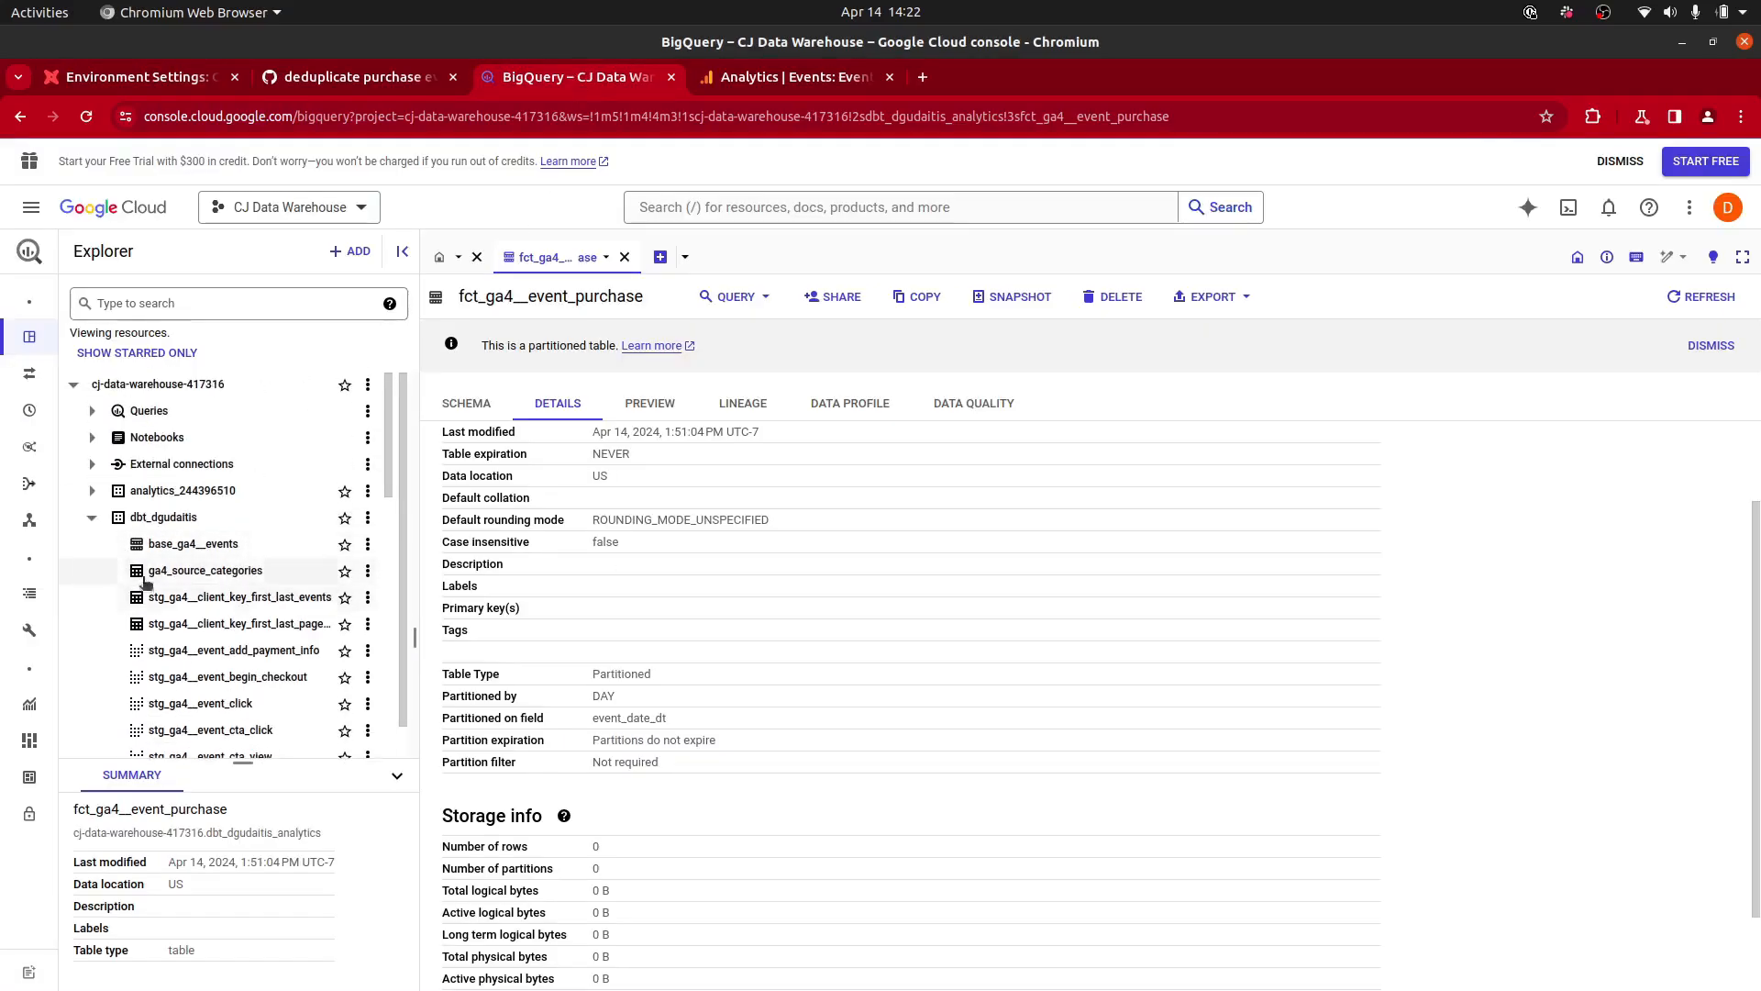
left_click(92, 518)
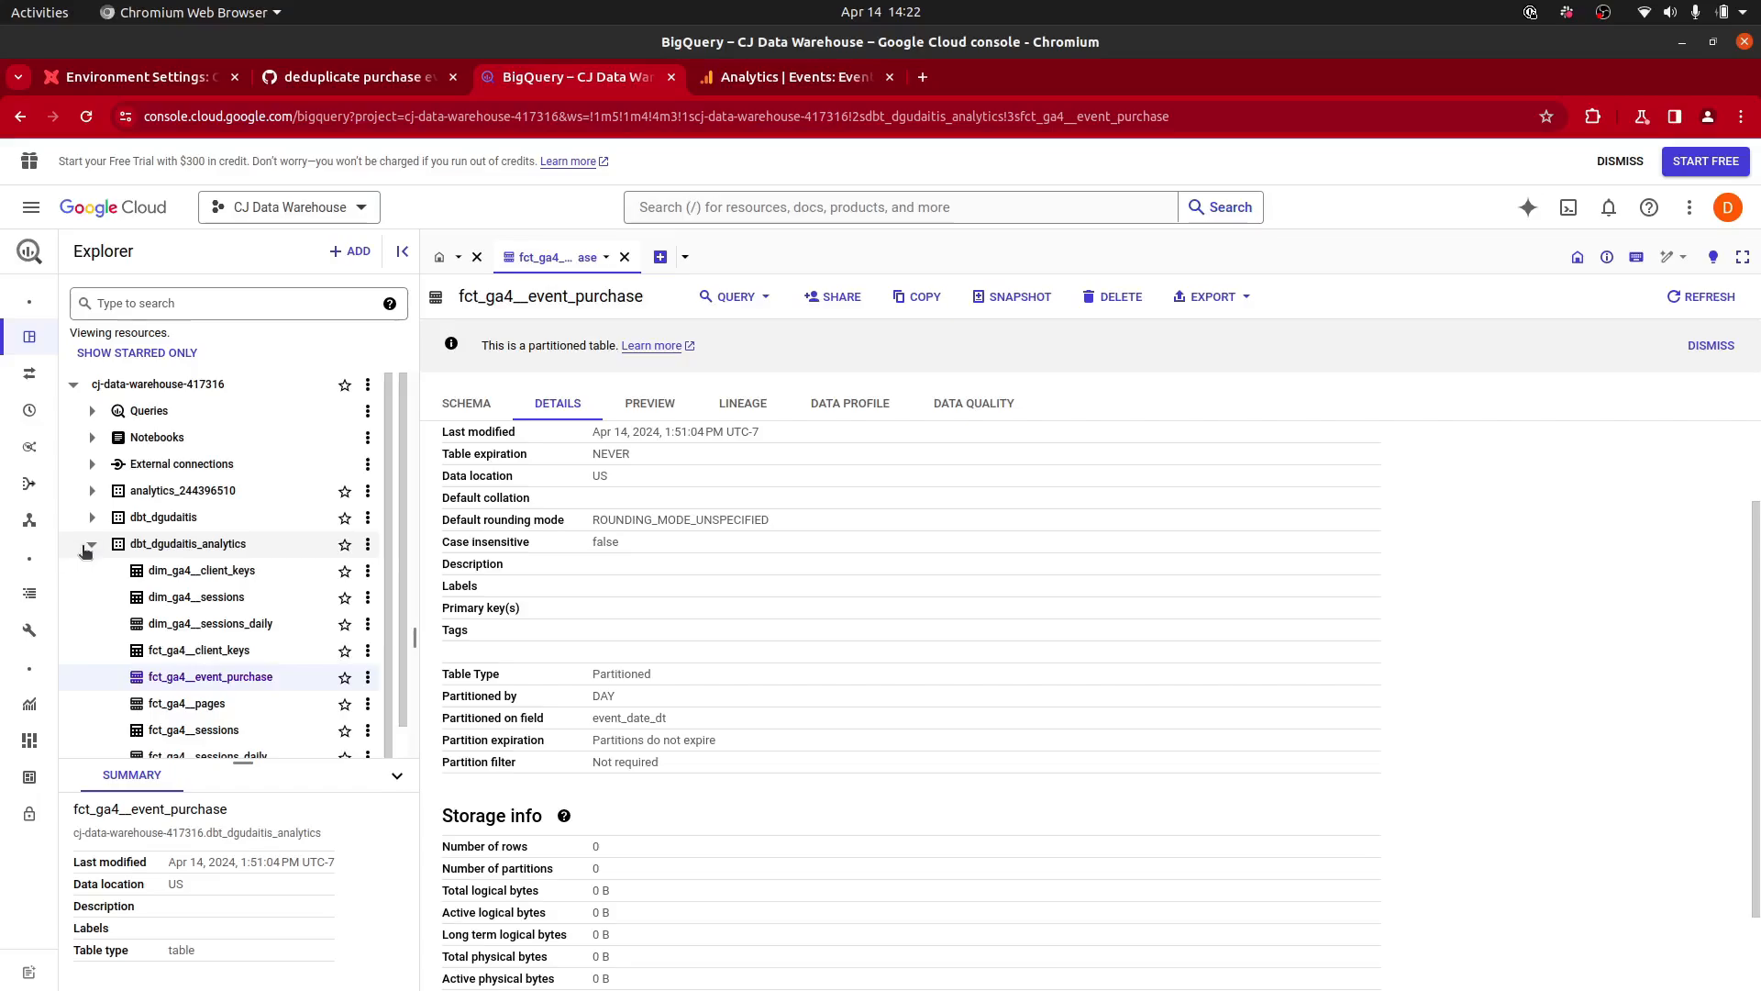
left_click(92, 544)
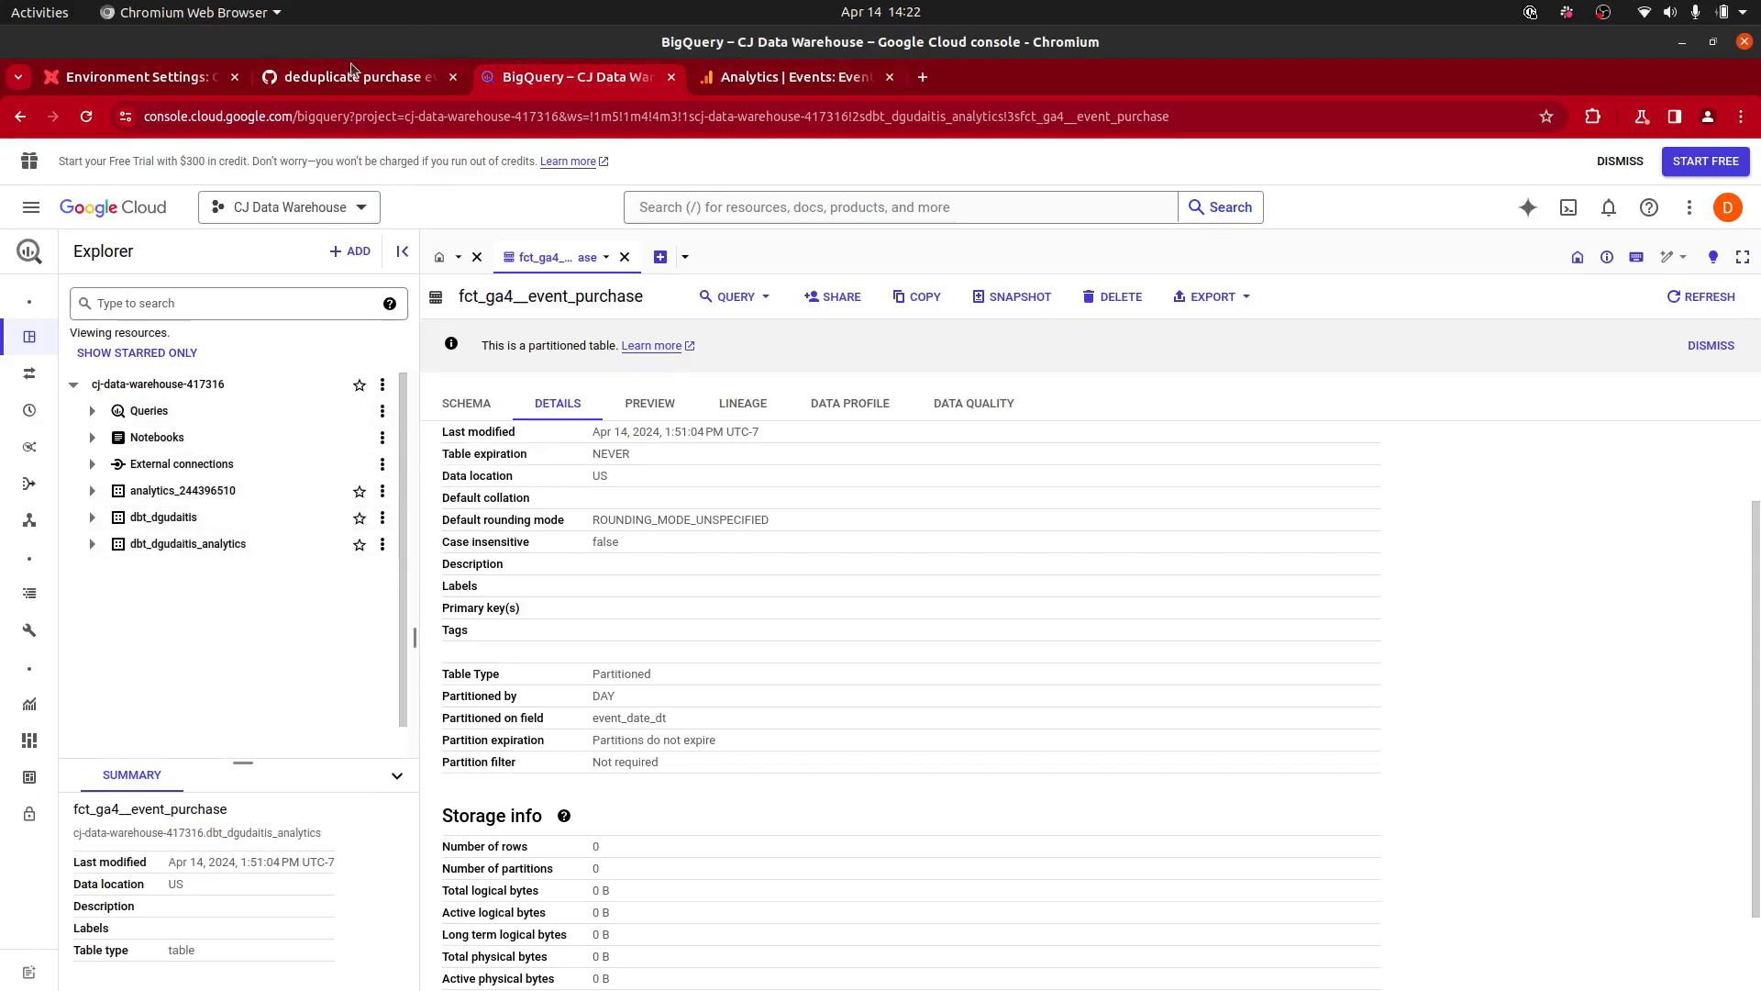
left_click(142, 82)
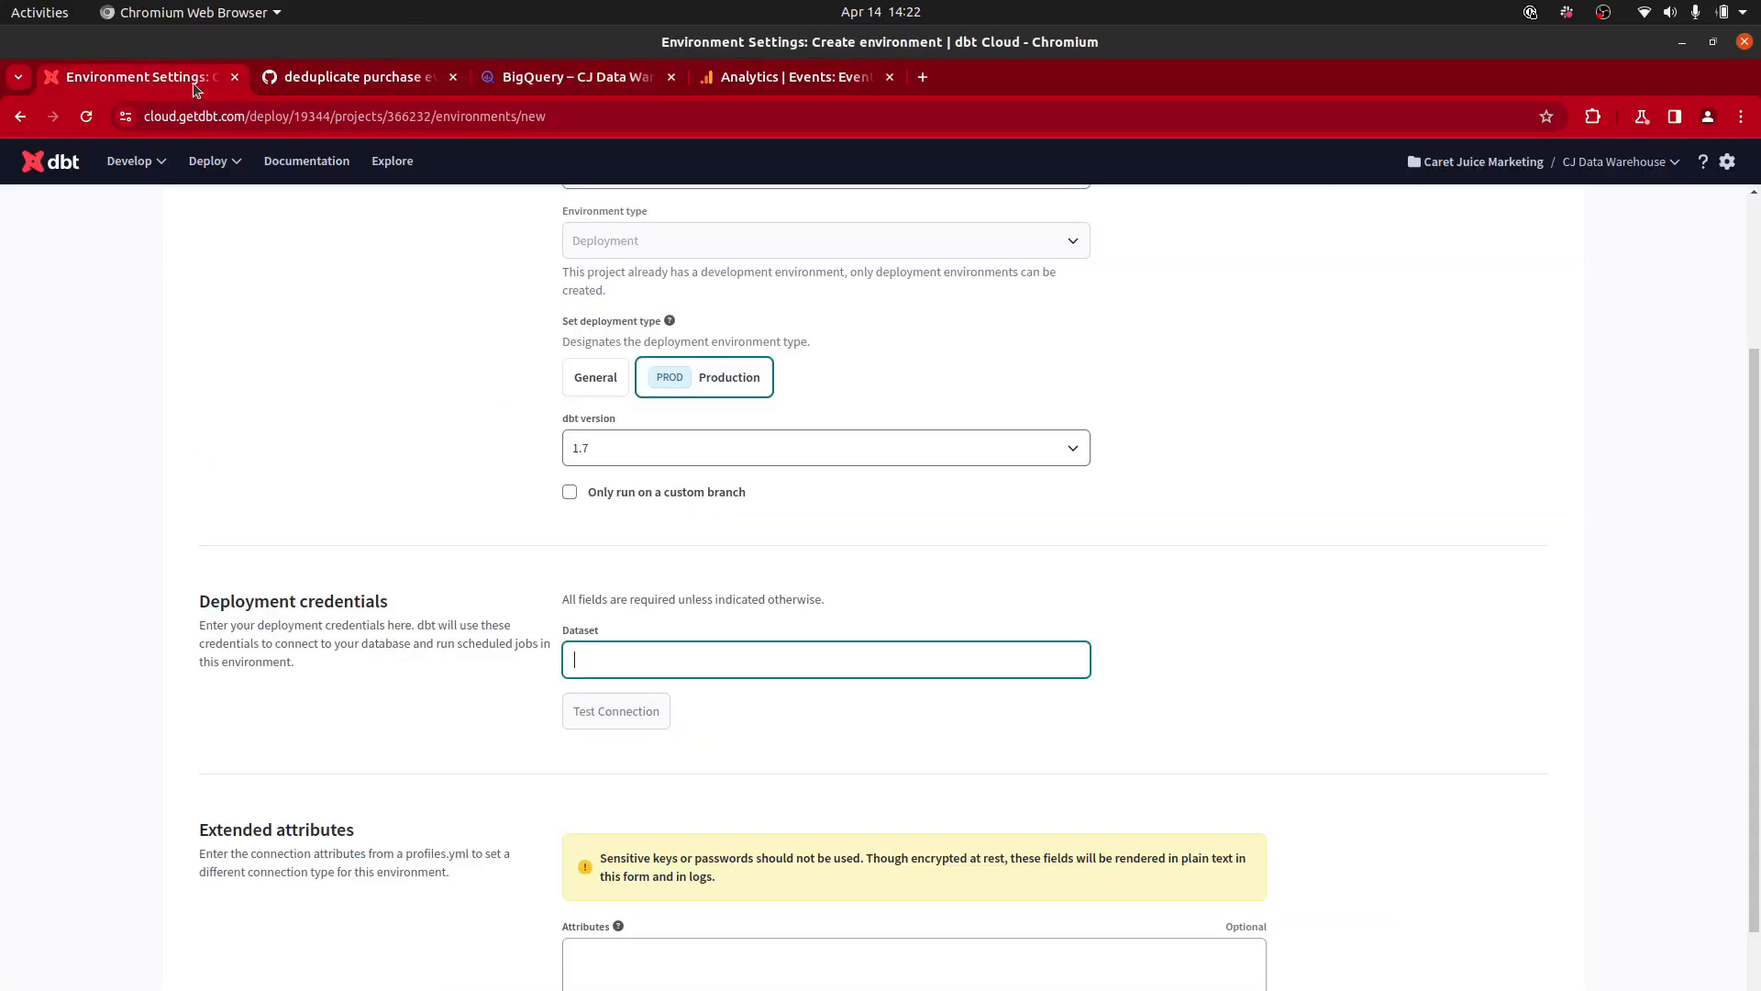
left_click(543, 75)
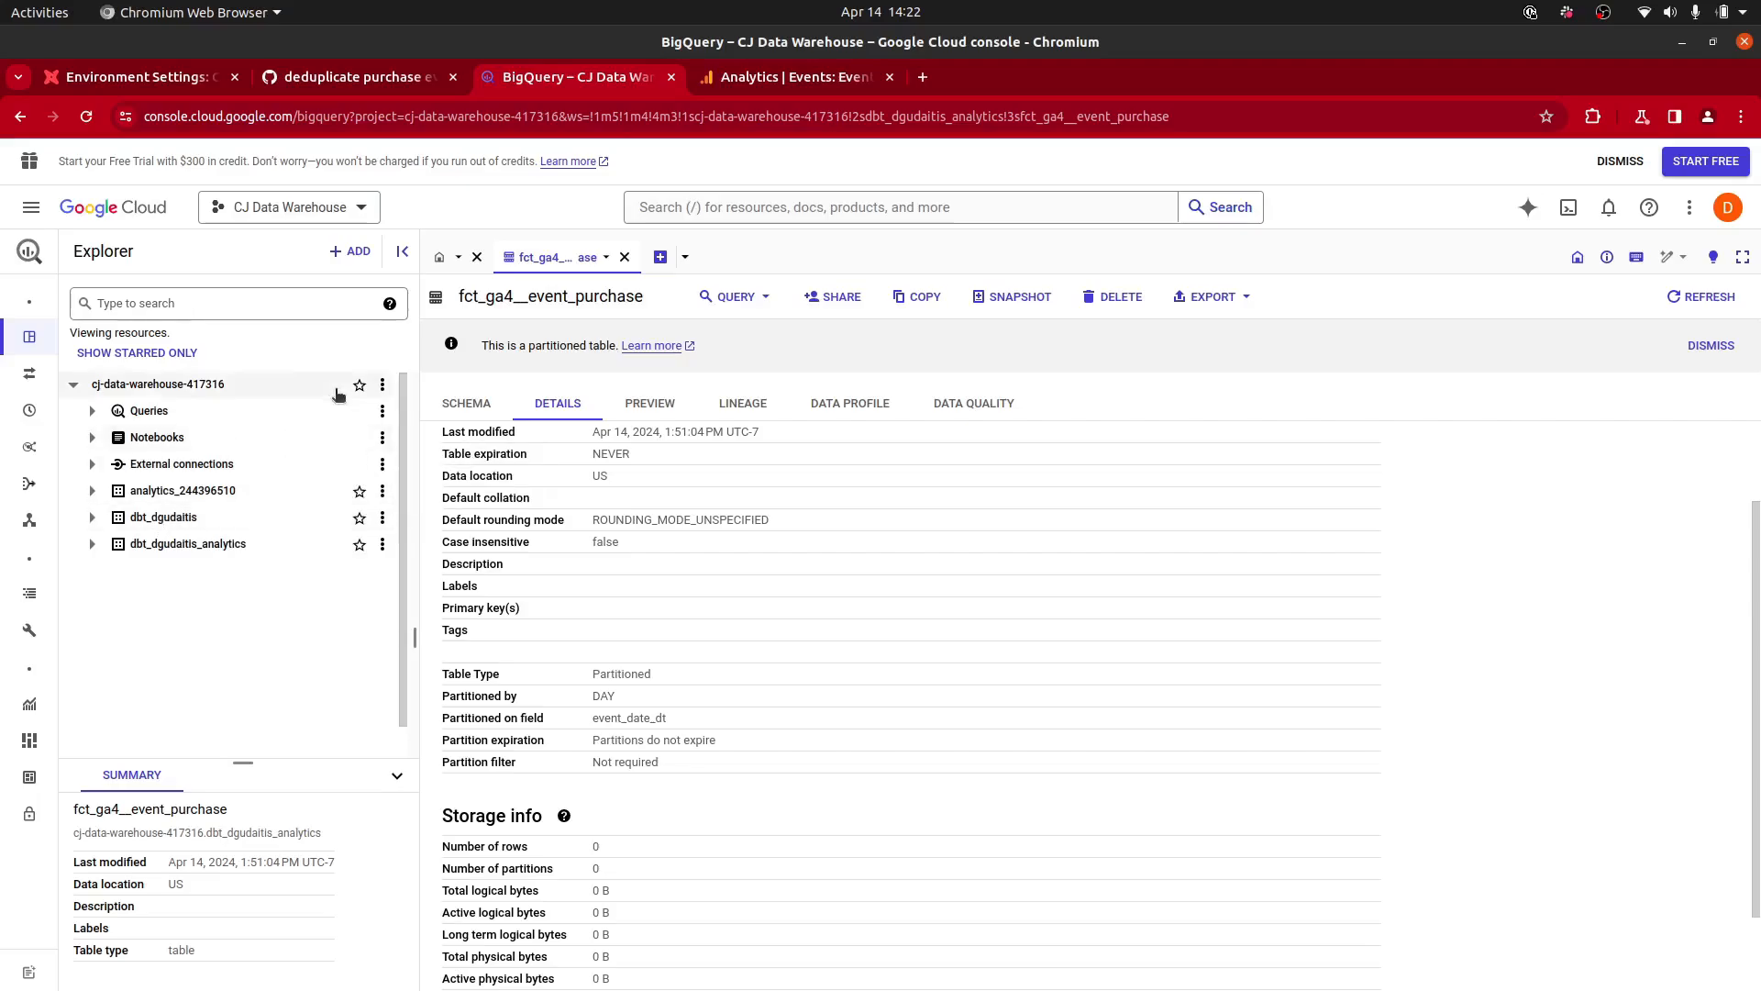
Step: Back in dbt Cloud, set the deployment credentials dataset to cj and save the Production environment
left_click(170, 91)
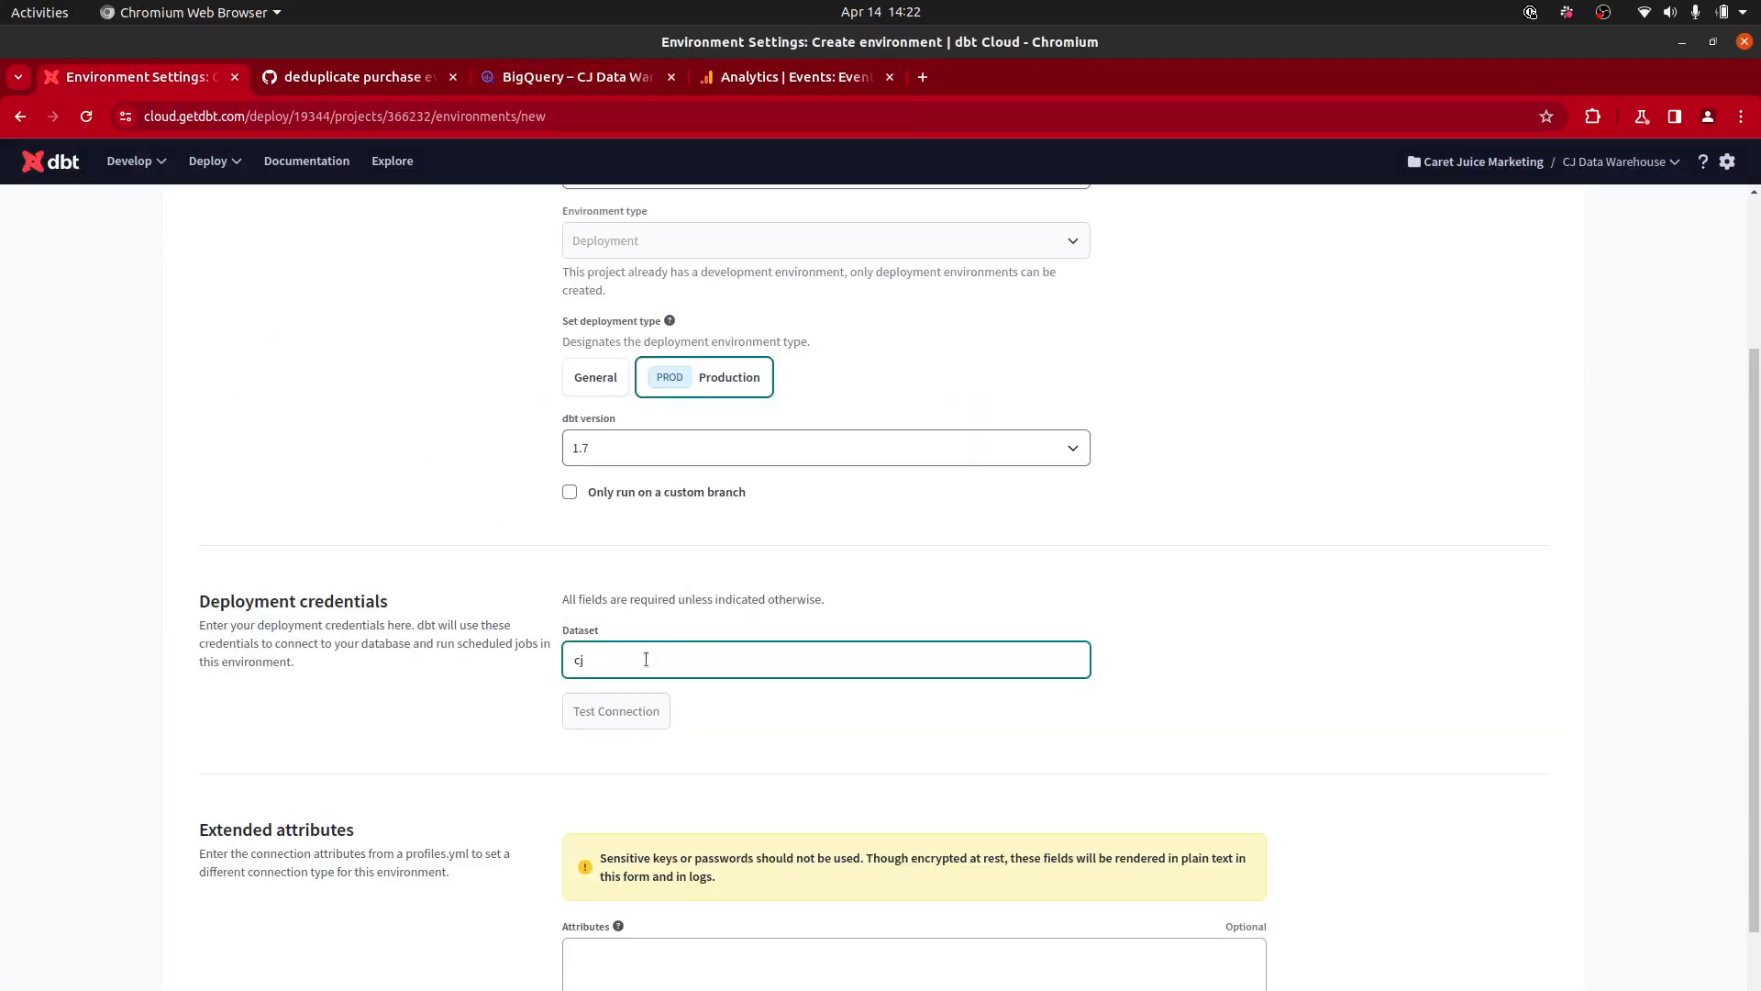
left_click(1262, 657)
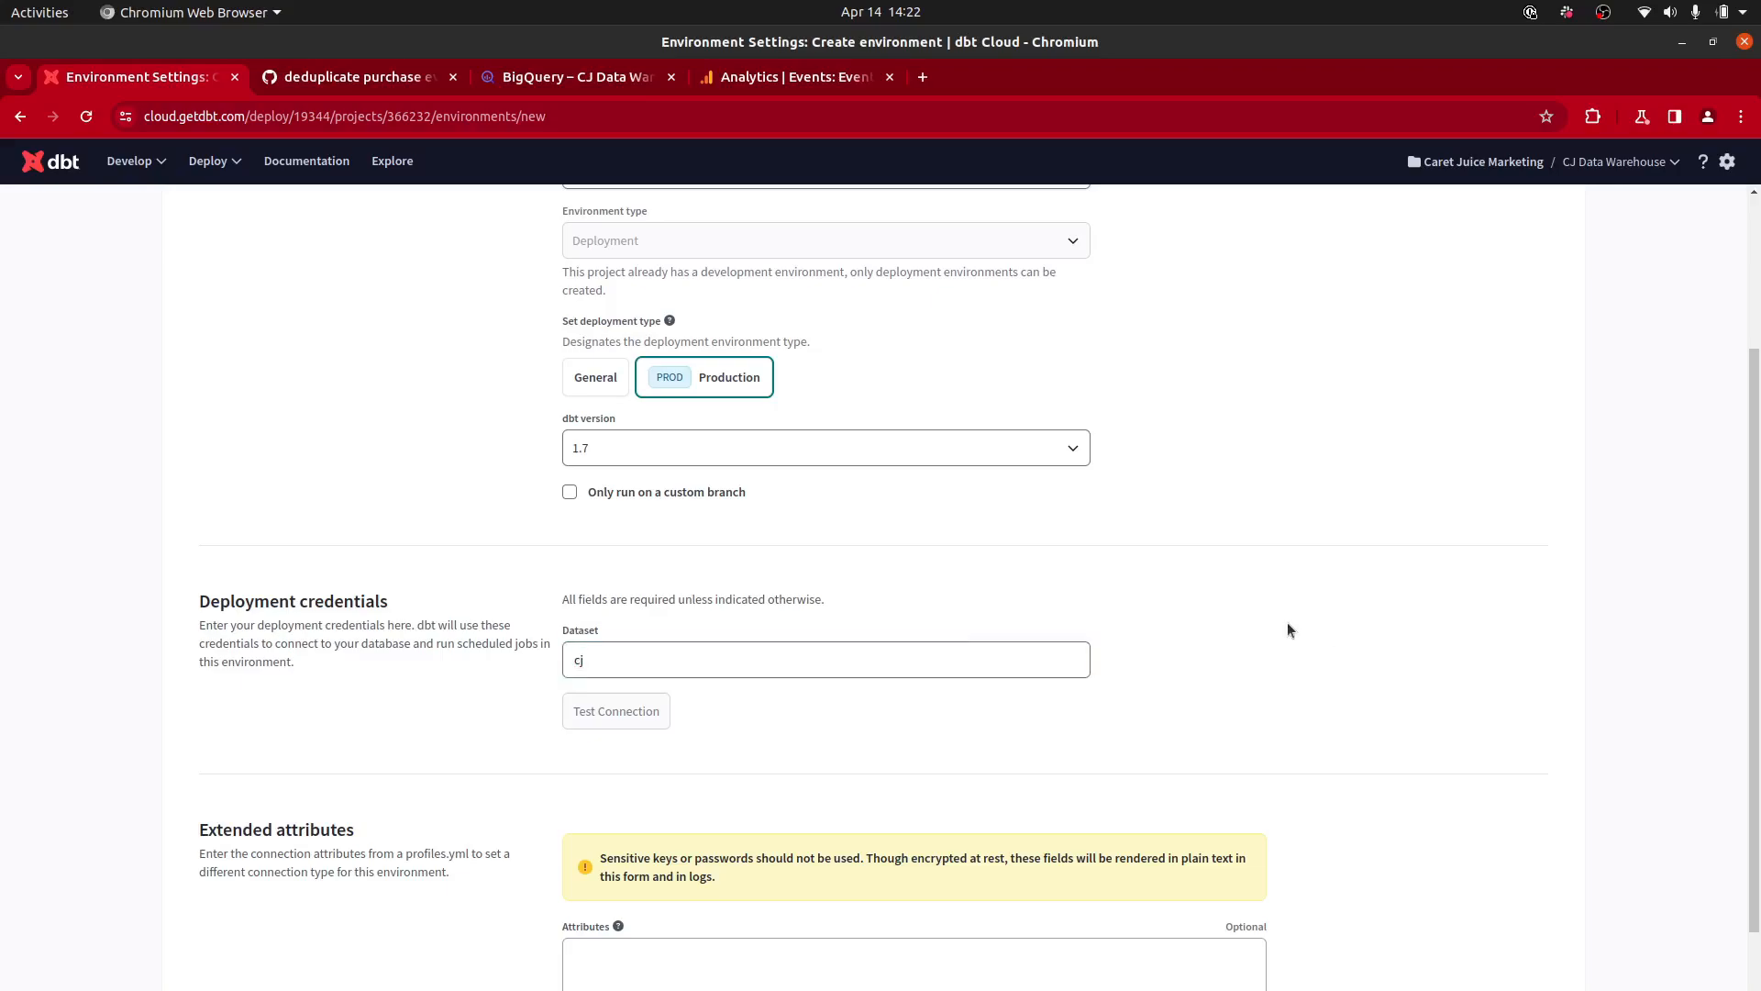
scroll(1670, 627, "down", 3)
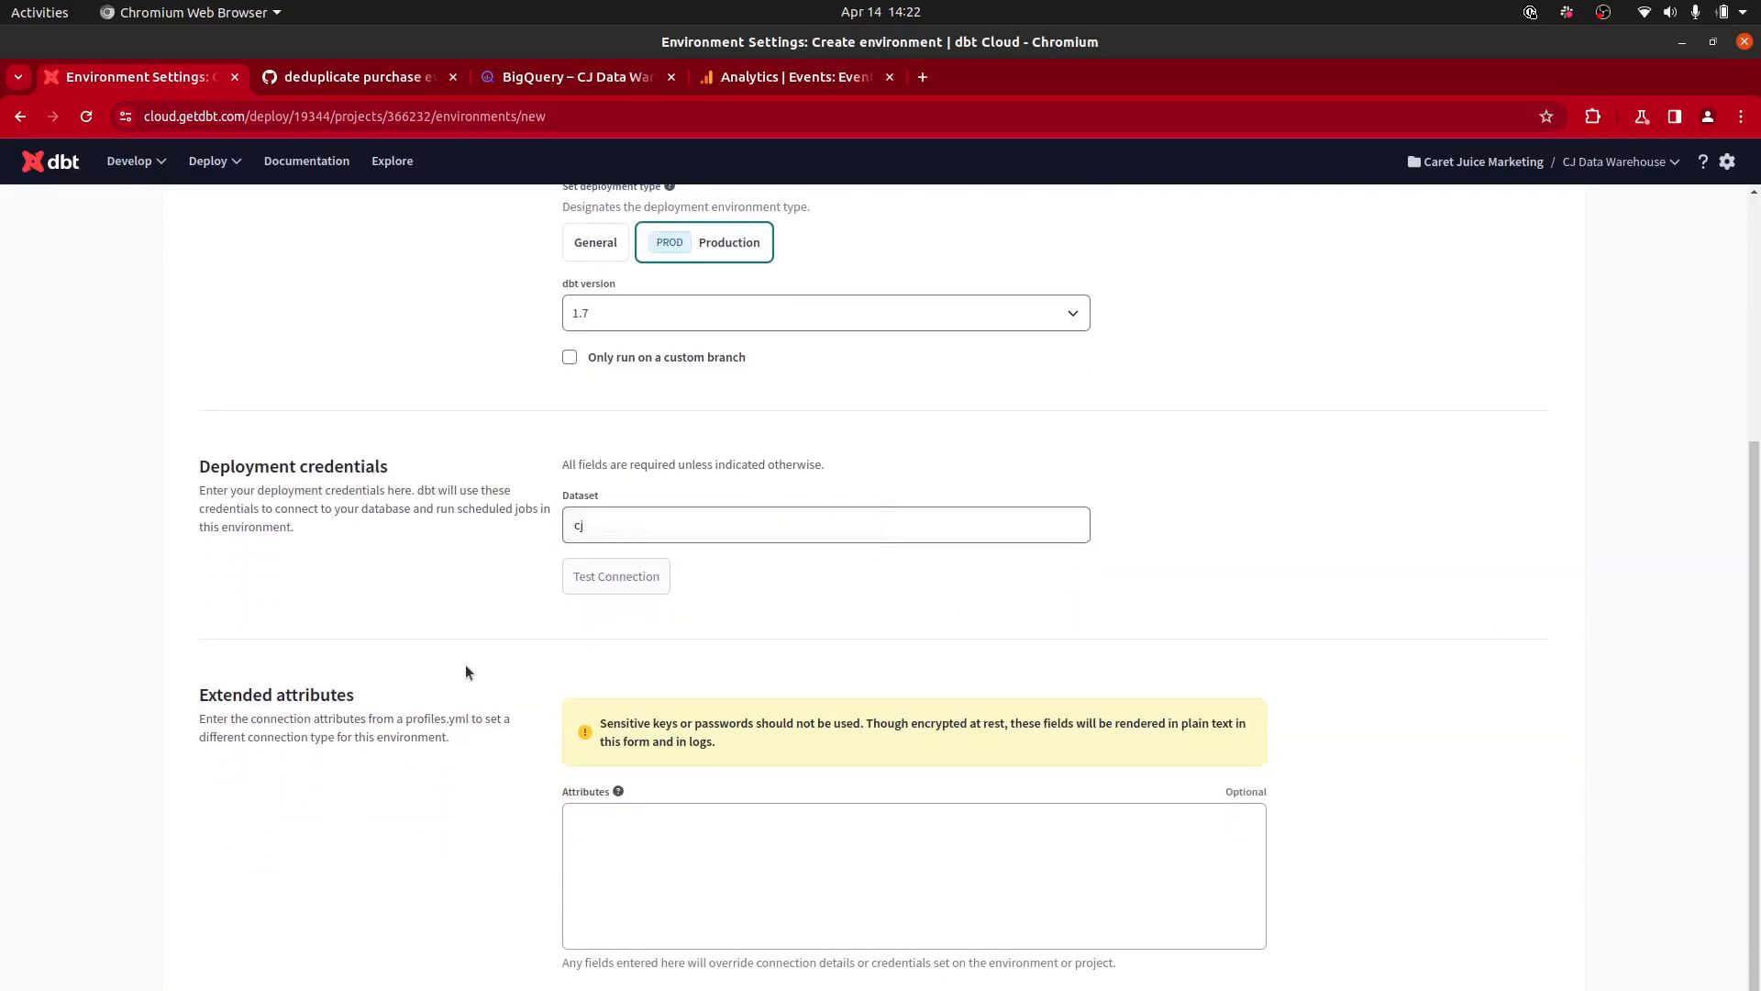
scroll(1554, 719, "up", 4)
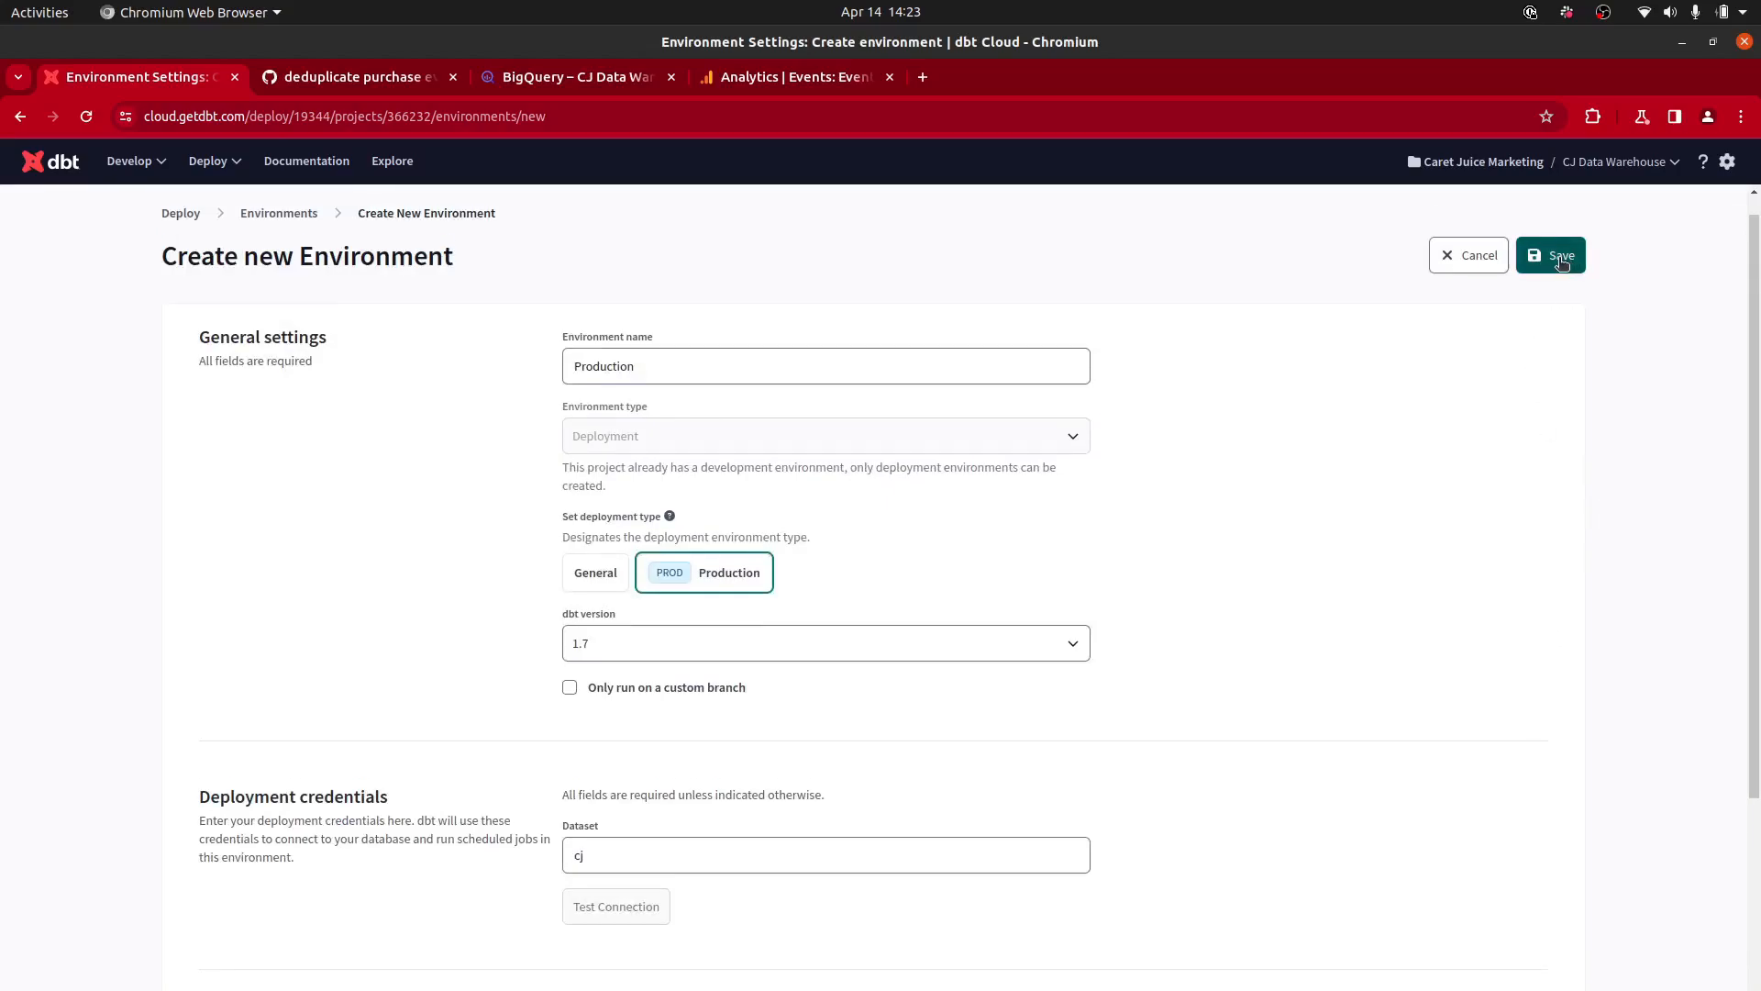
left_click(1559, 256)
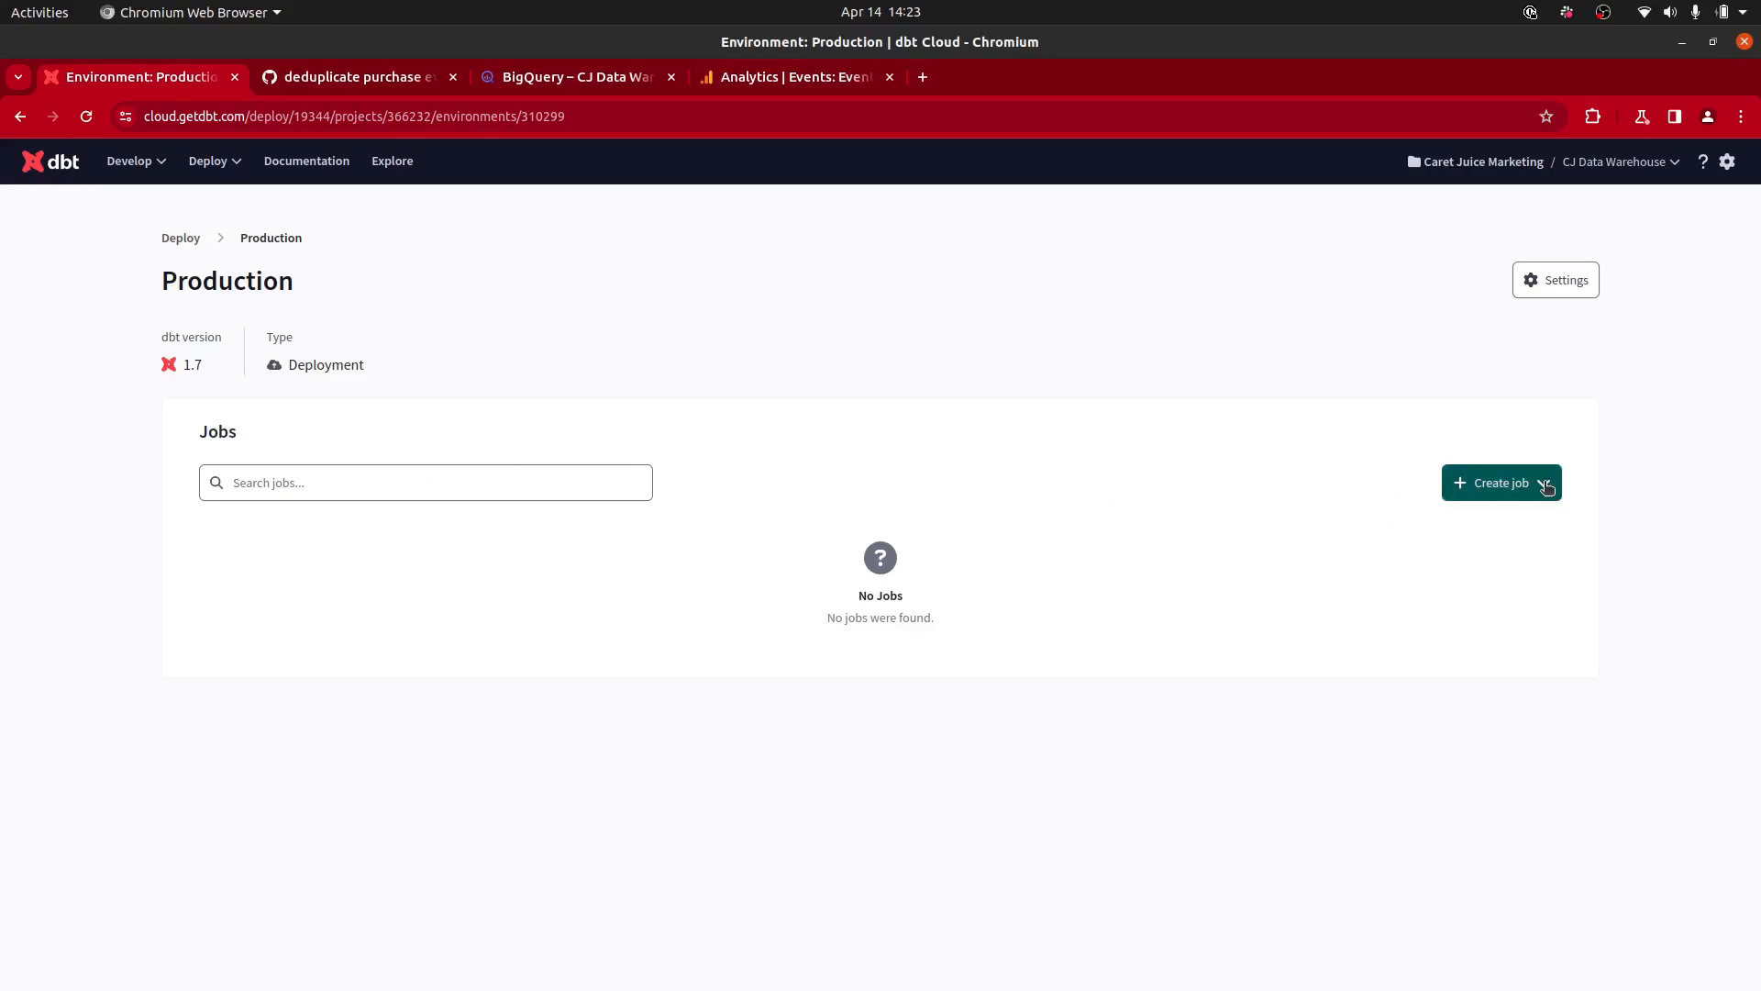
Step: Create a deploy job in the Production environment and name it Daily Early AM
left_click(210, 161)
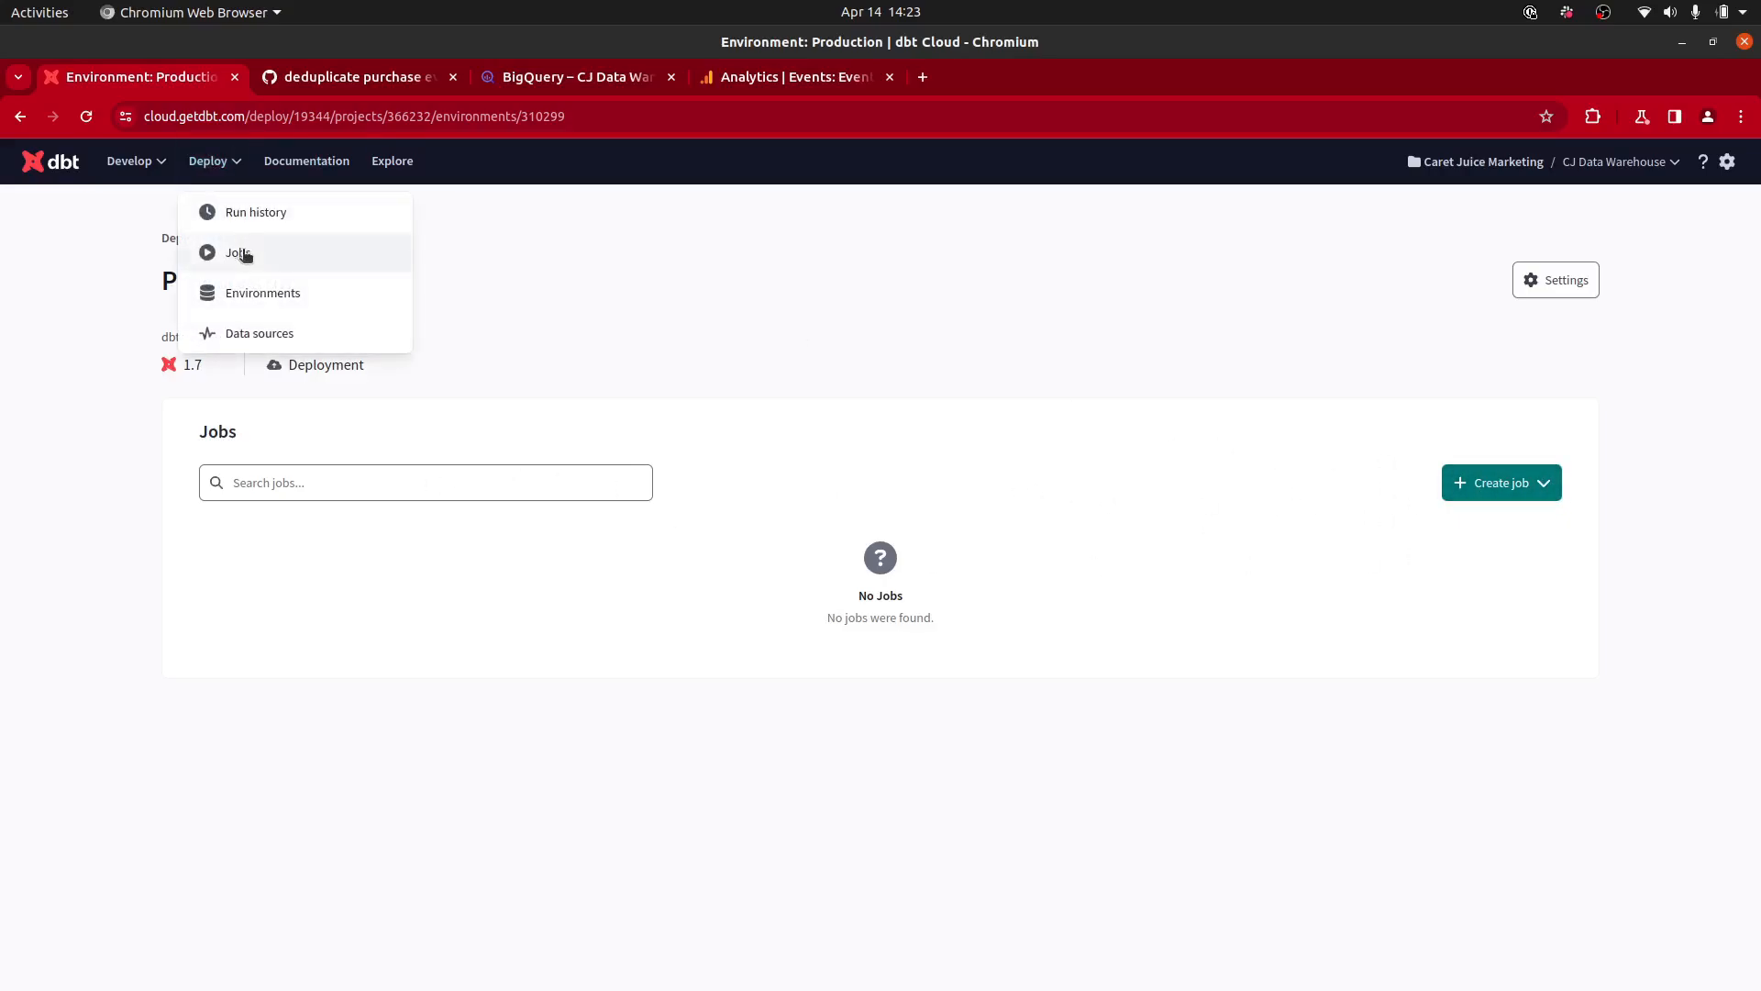
left_click(1511, 486)
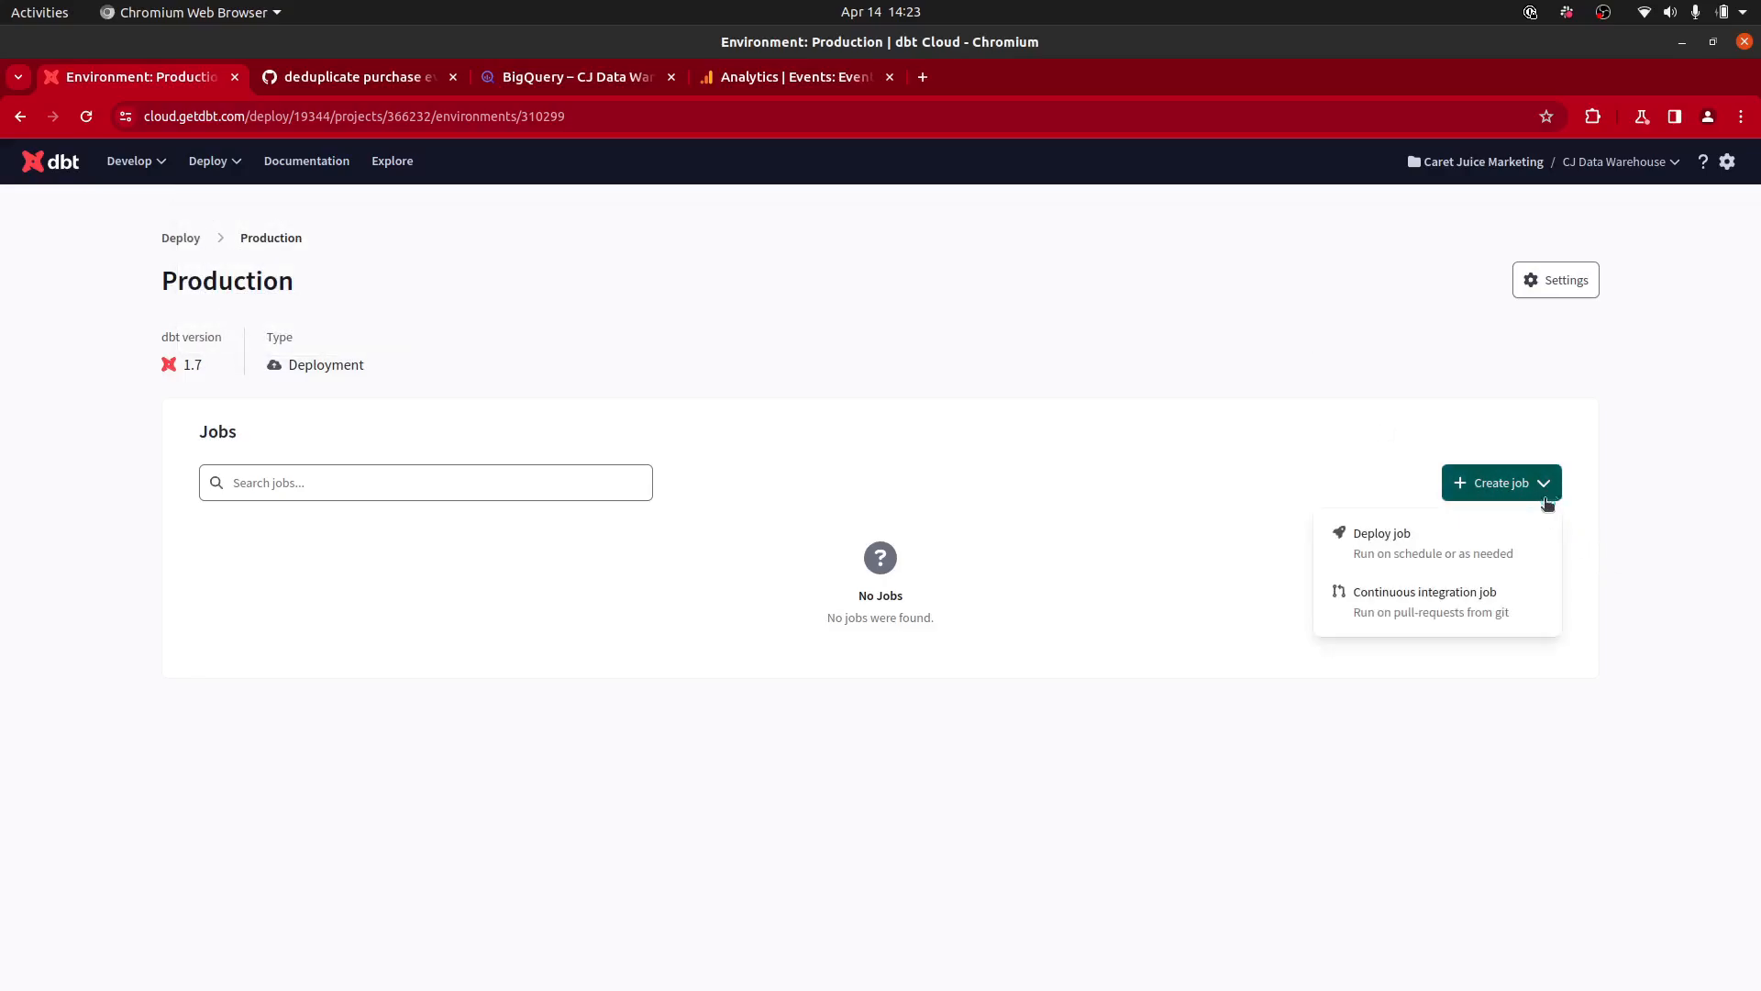
left_click(1472, 554)
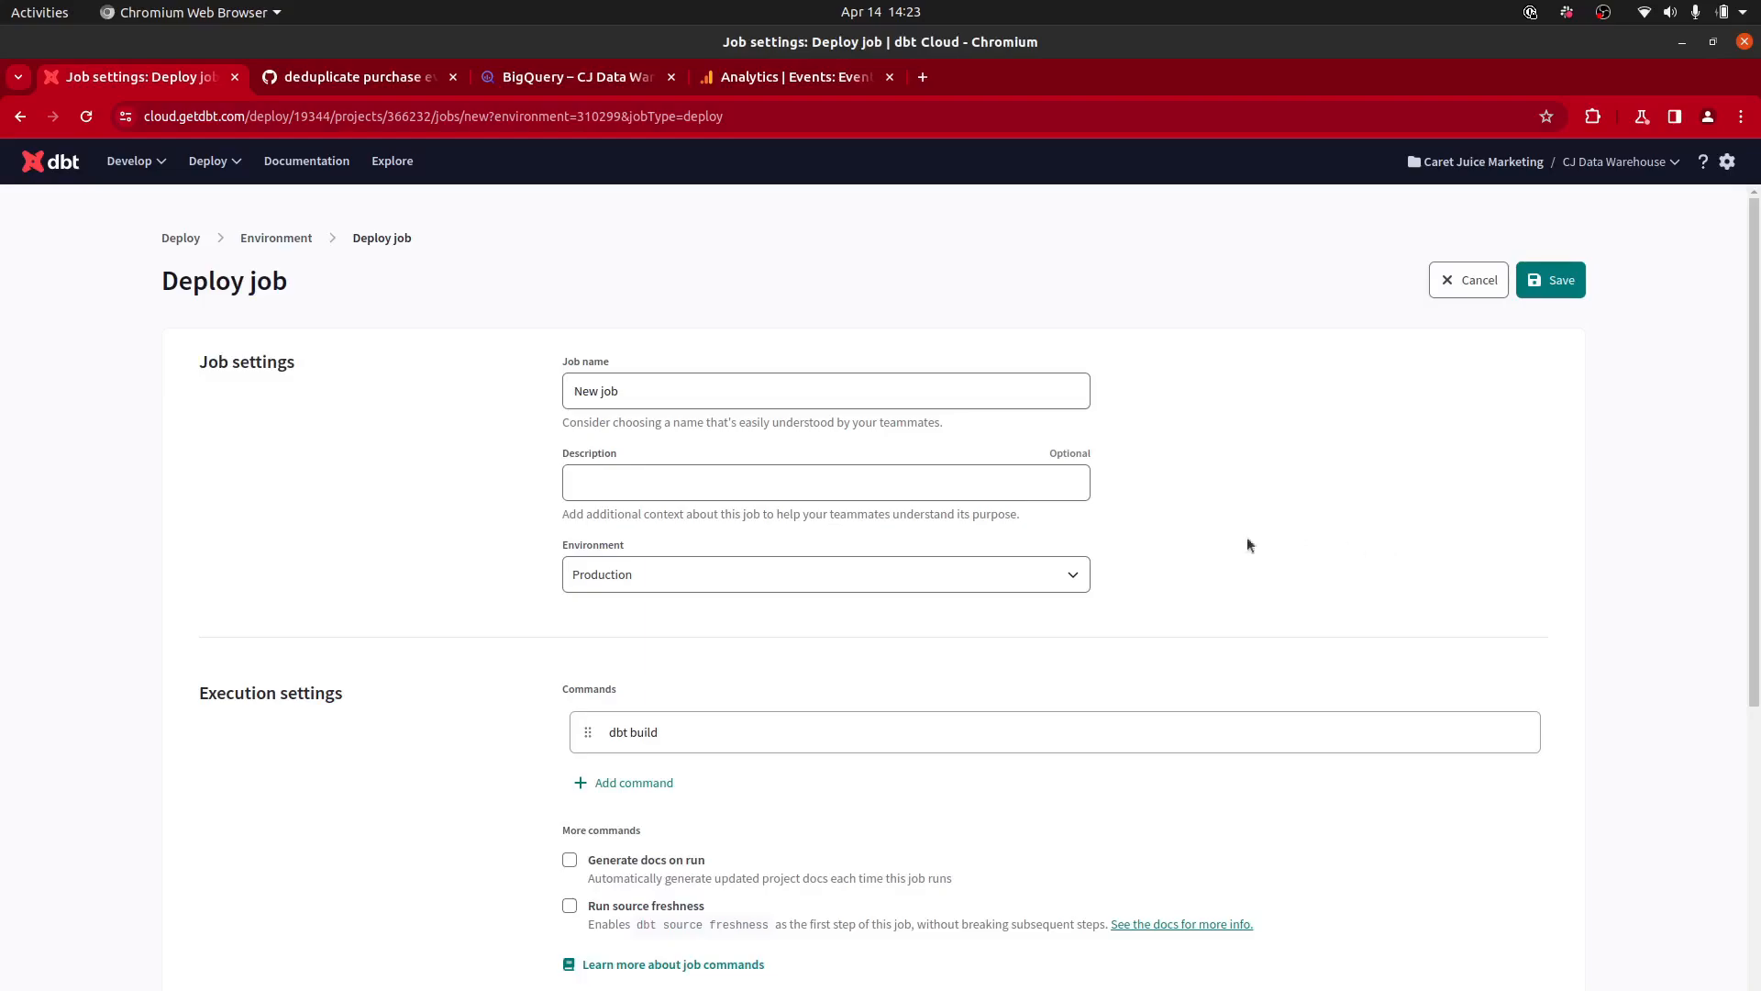
triple_click(789, 388)
type("D")
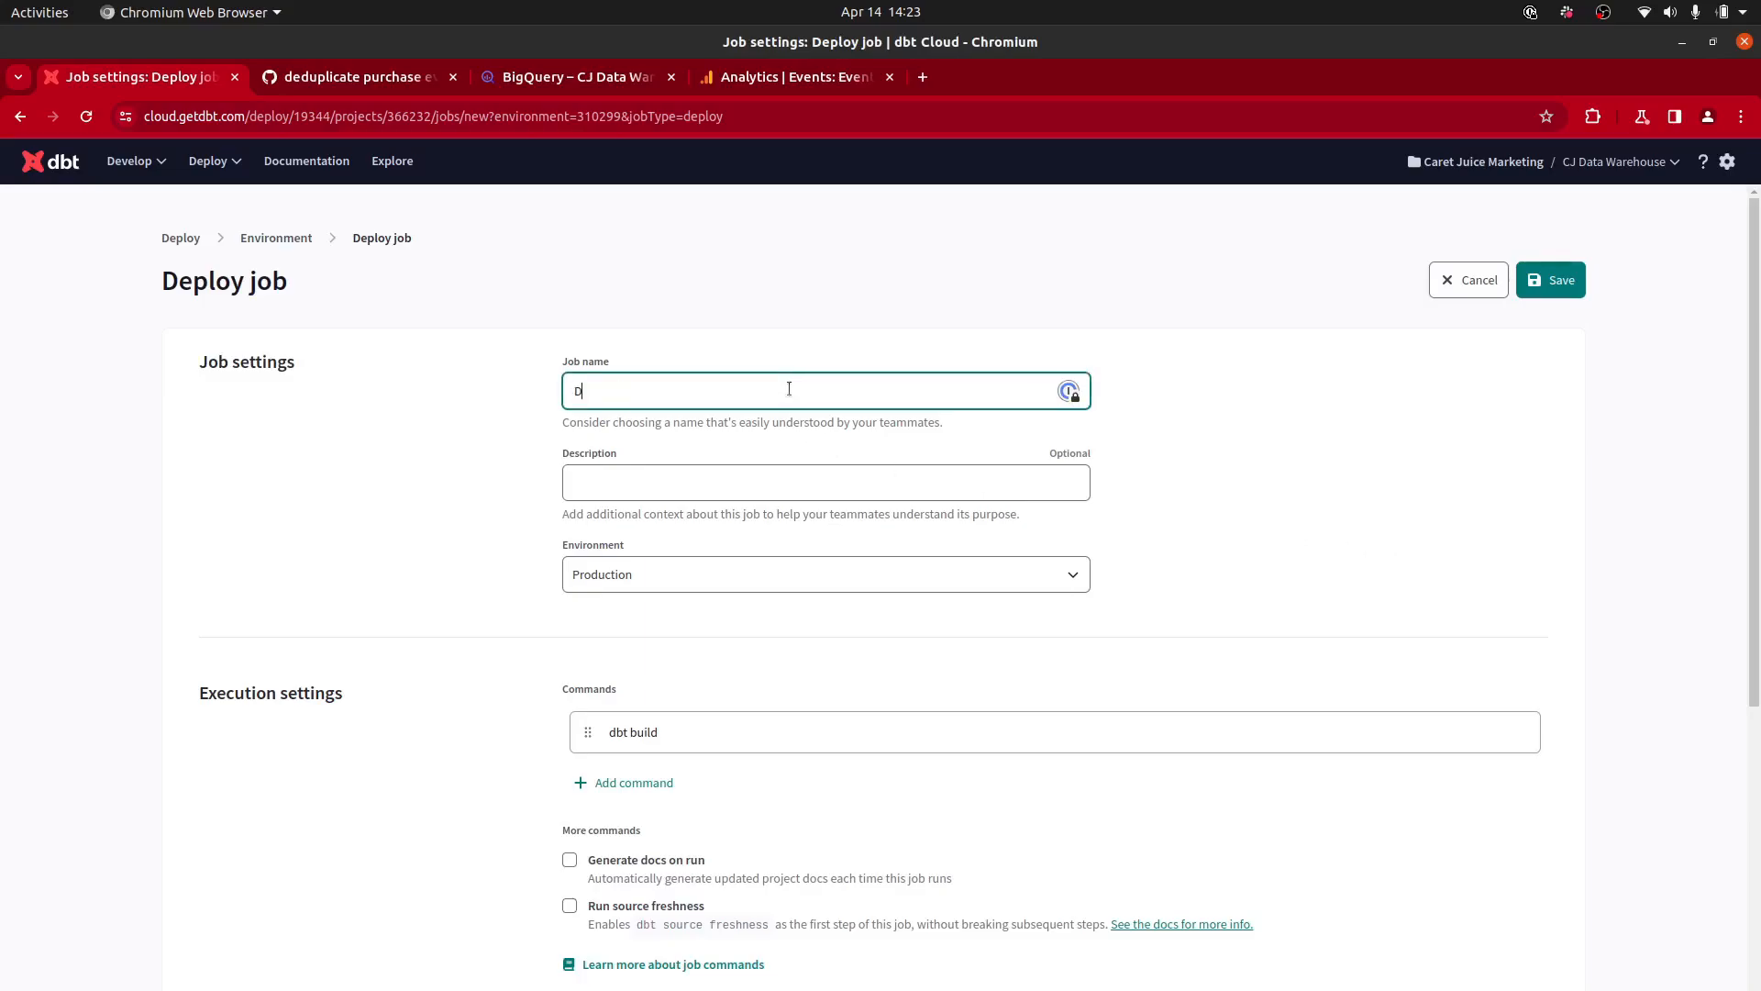
type("aily Early AM")
left_click(556, 515)
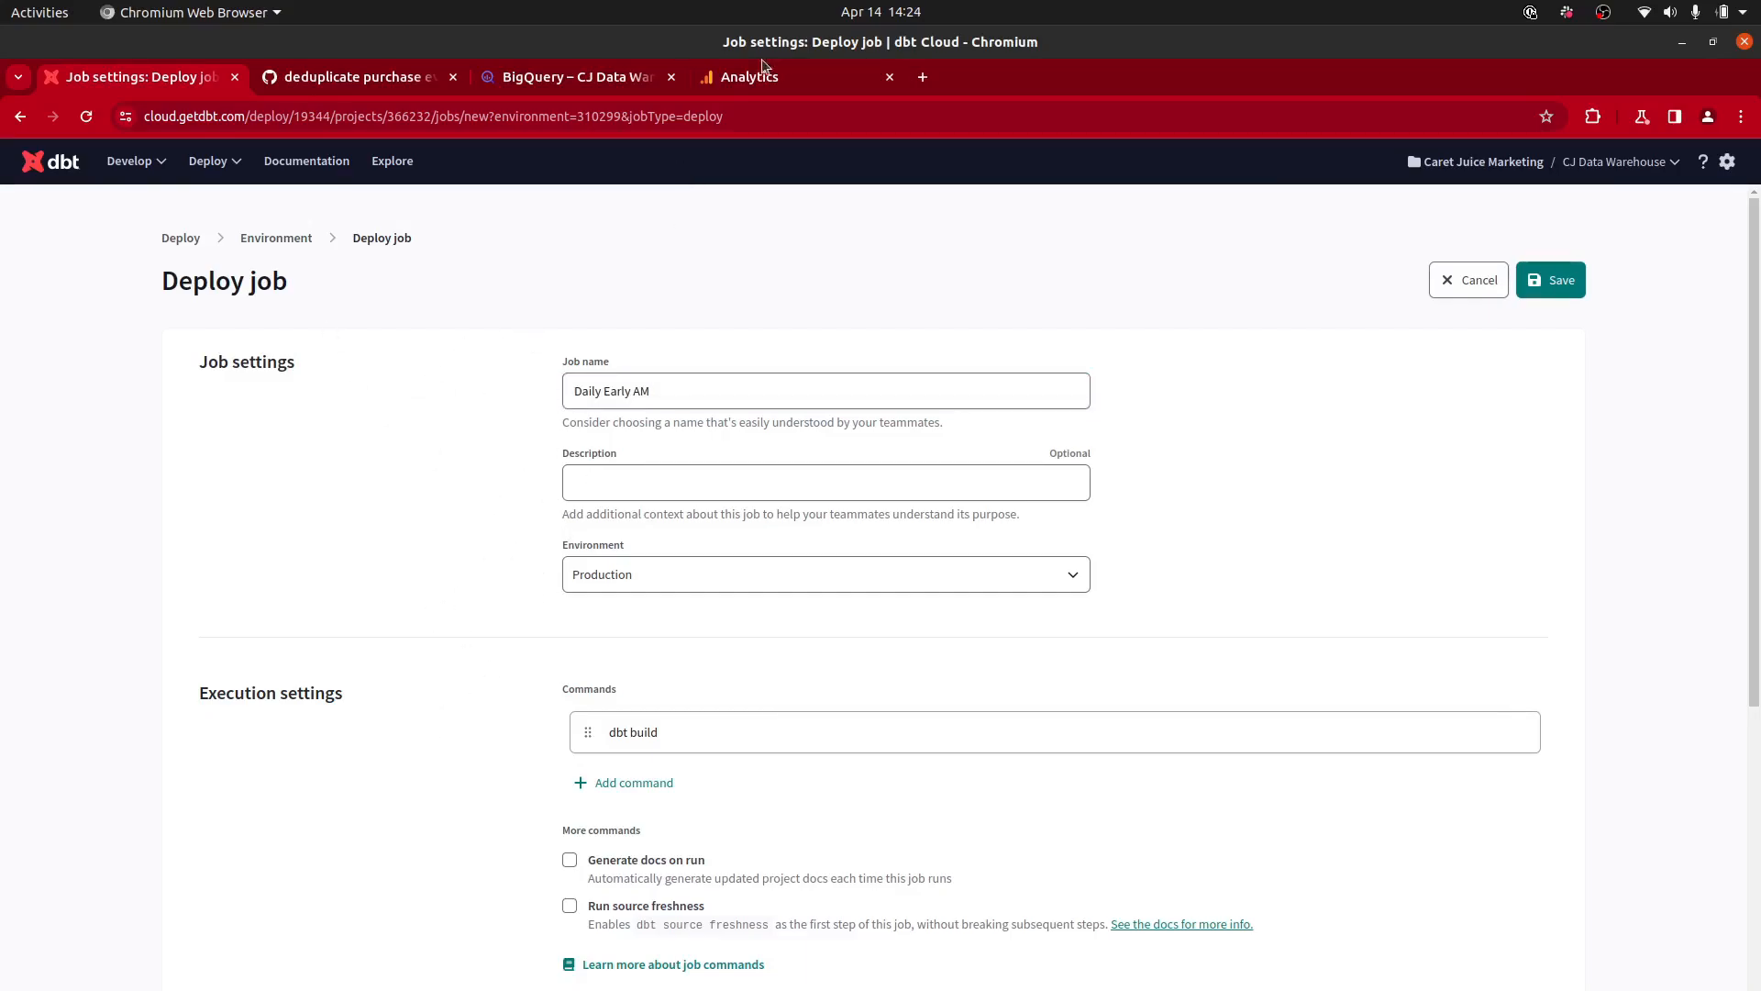
Step: Search Google Analytics for "time" and open the property details to check the reporting time zone against the dbt job's schedule settings
left_click(747, 79)
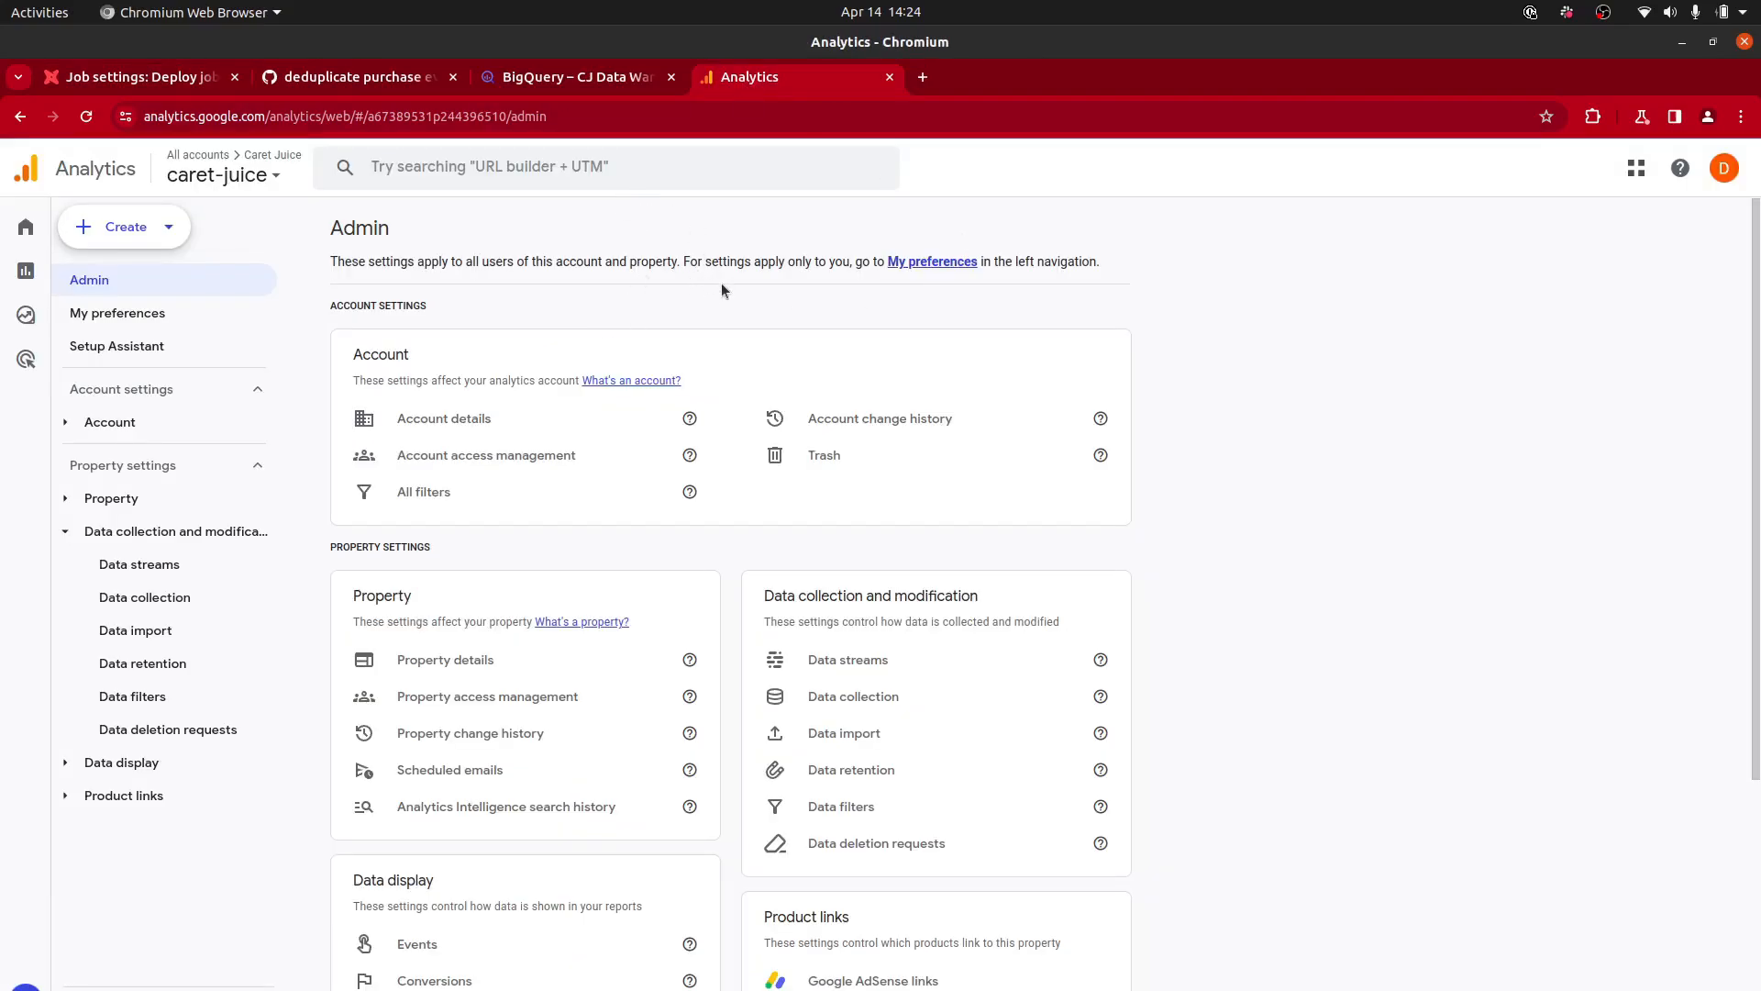
left_click(566, 166)
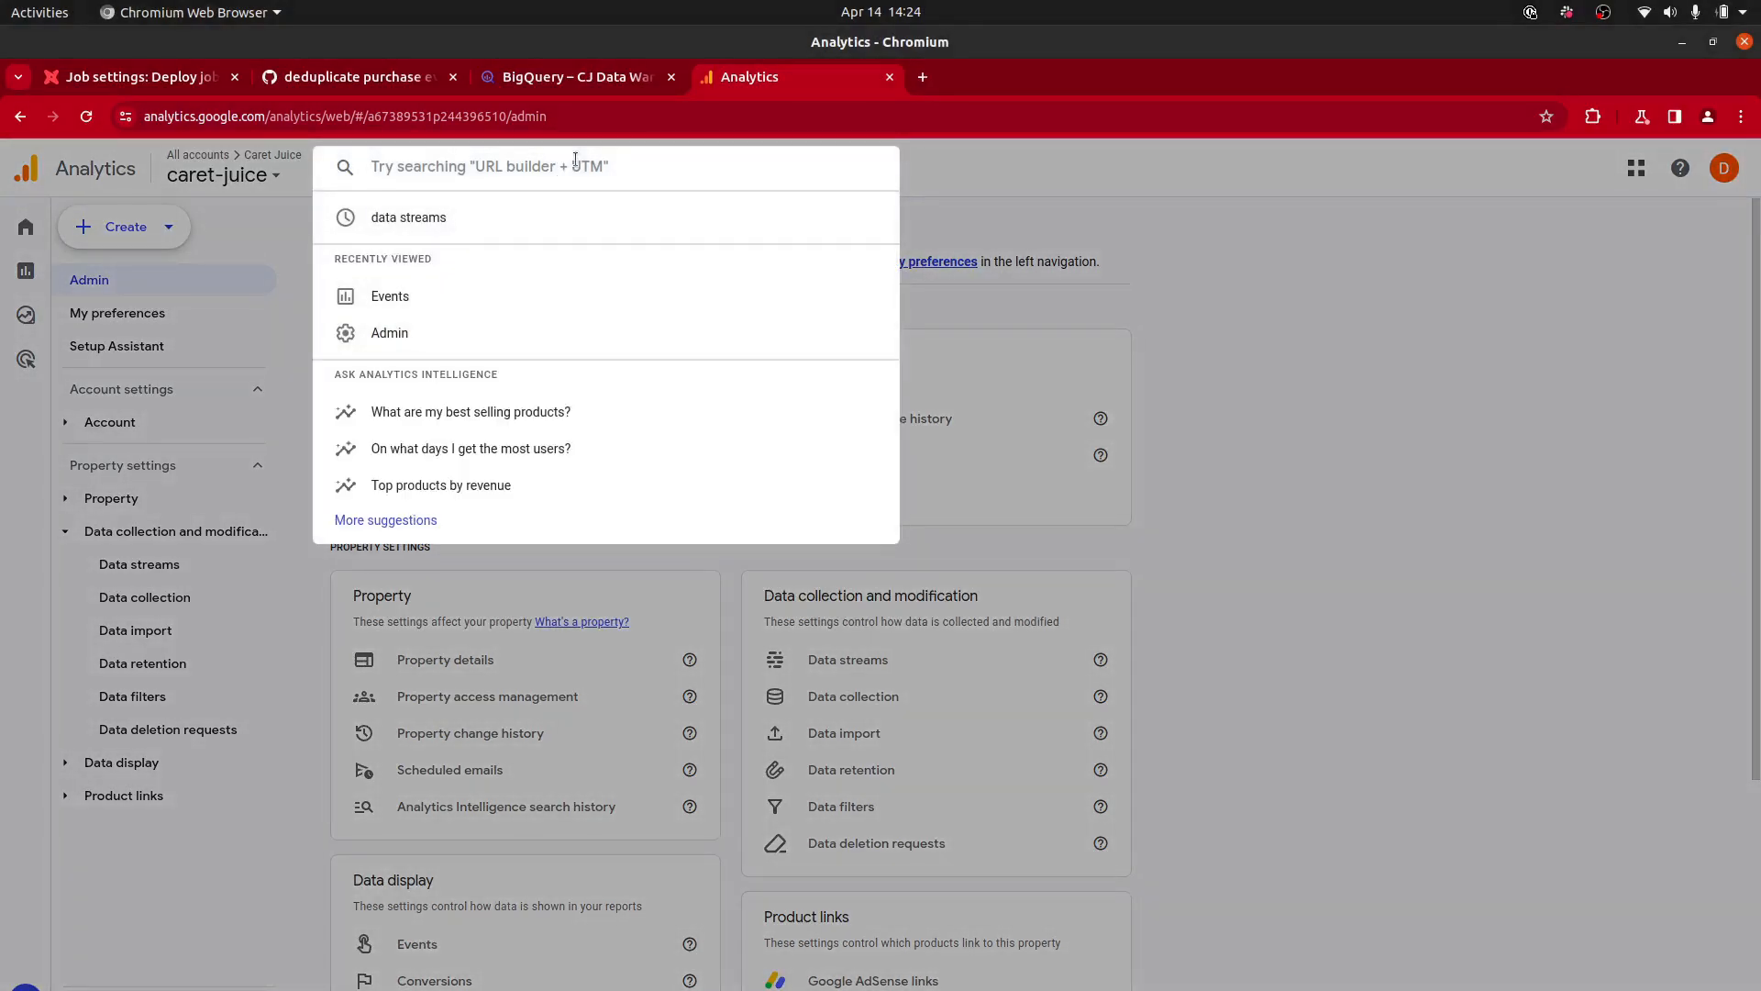
type("time")
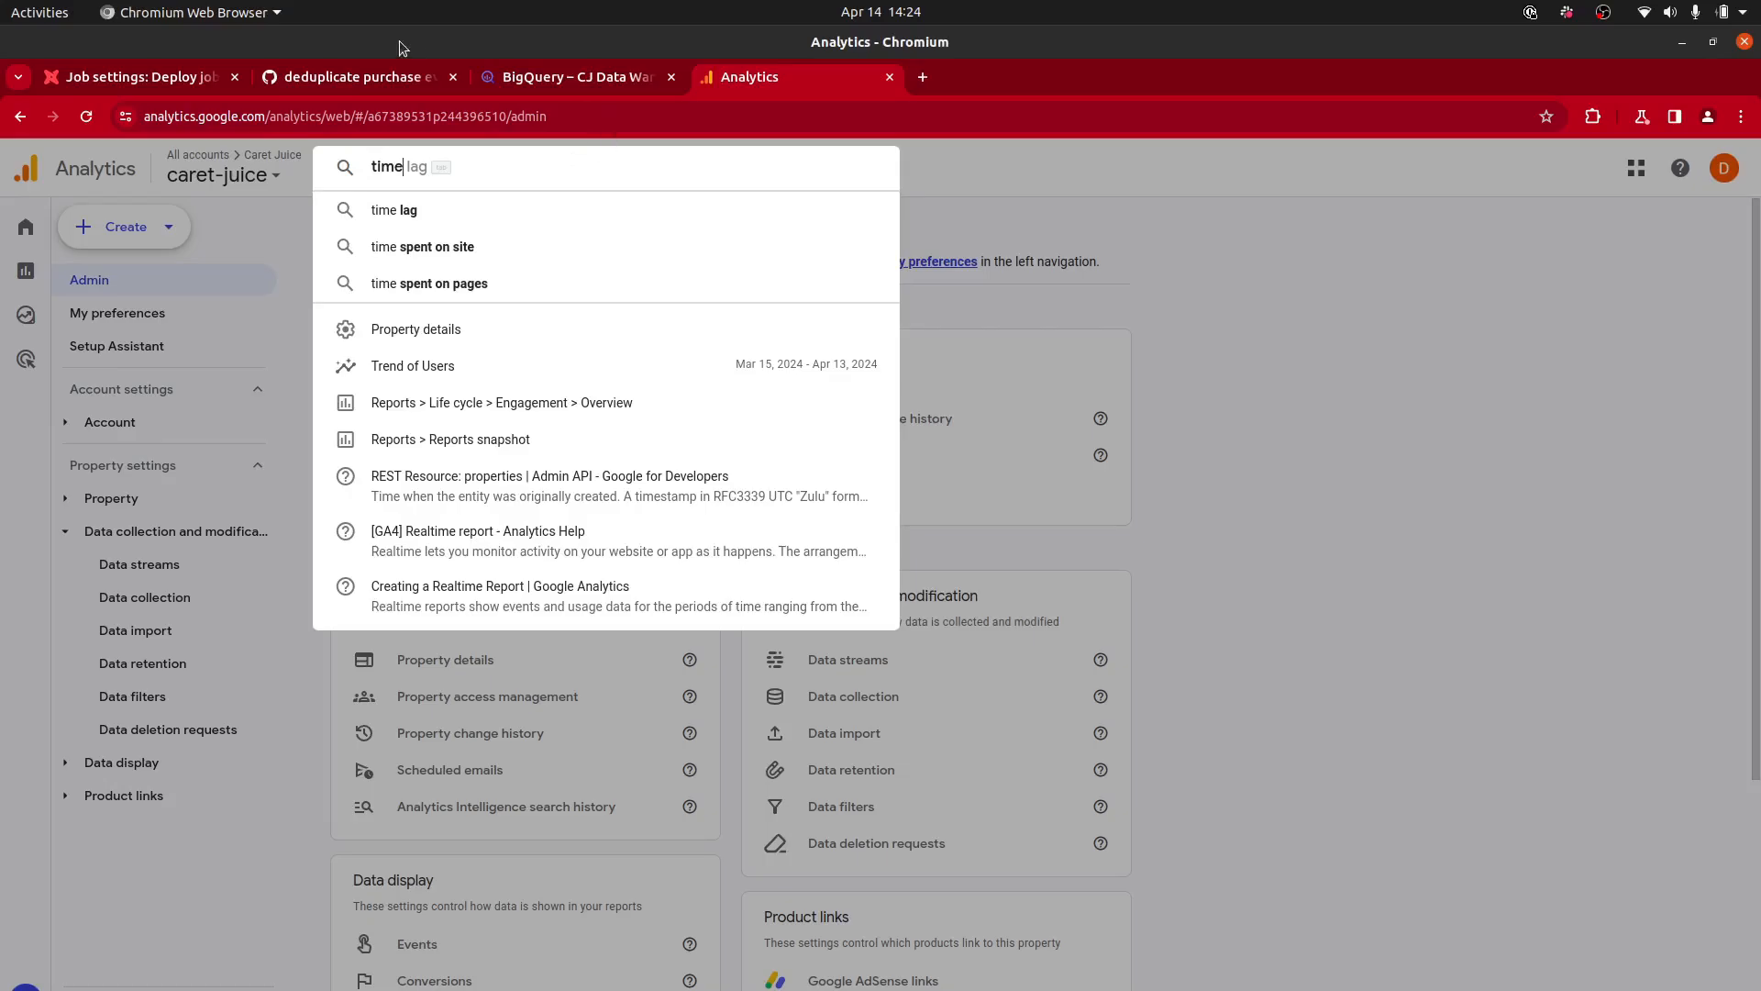
left_click(482, 327)
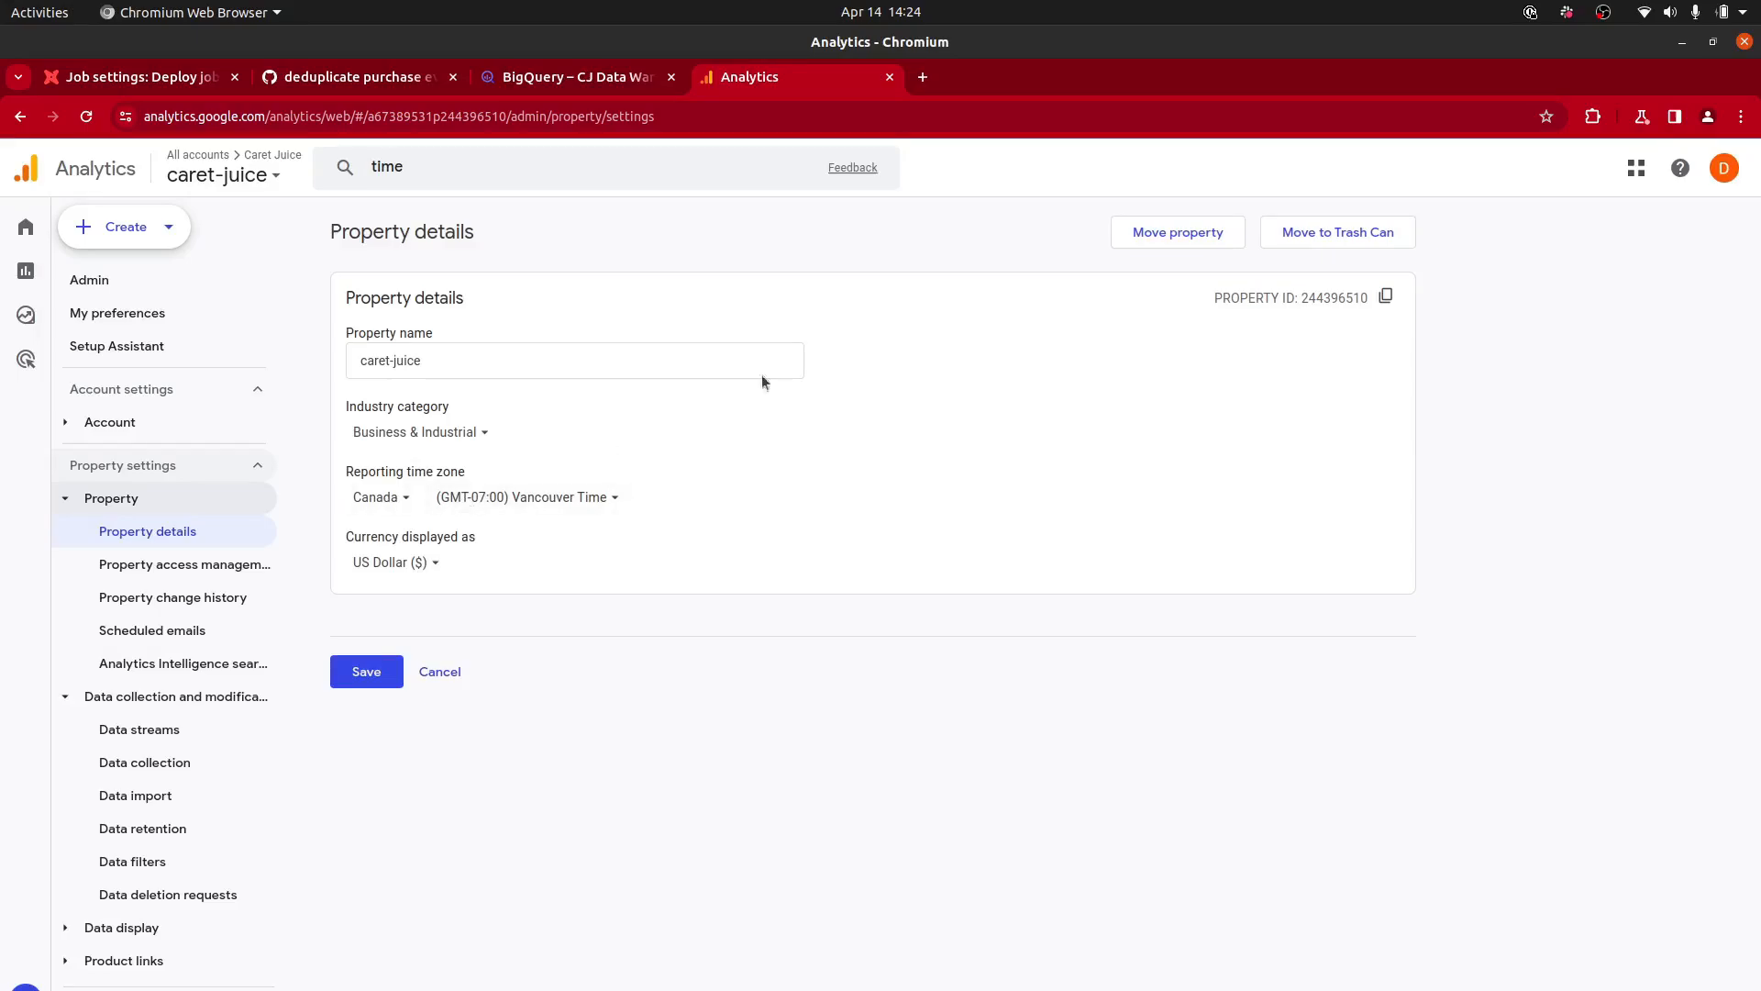
left_click(128, 76)
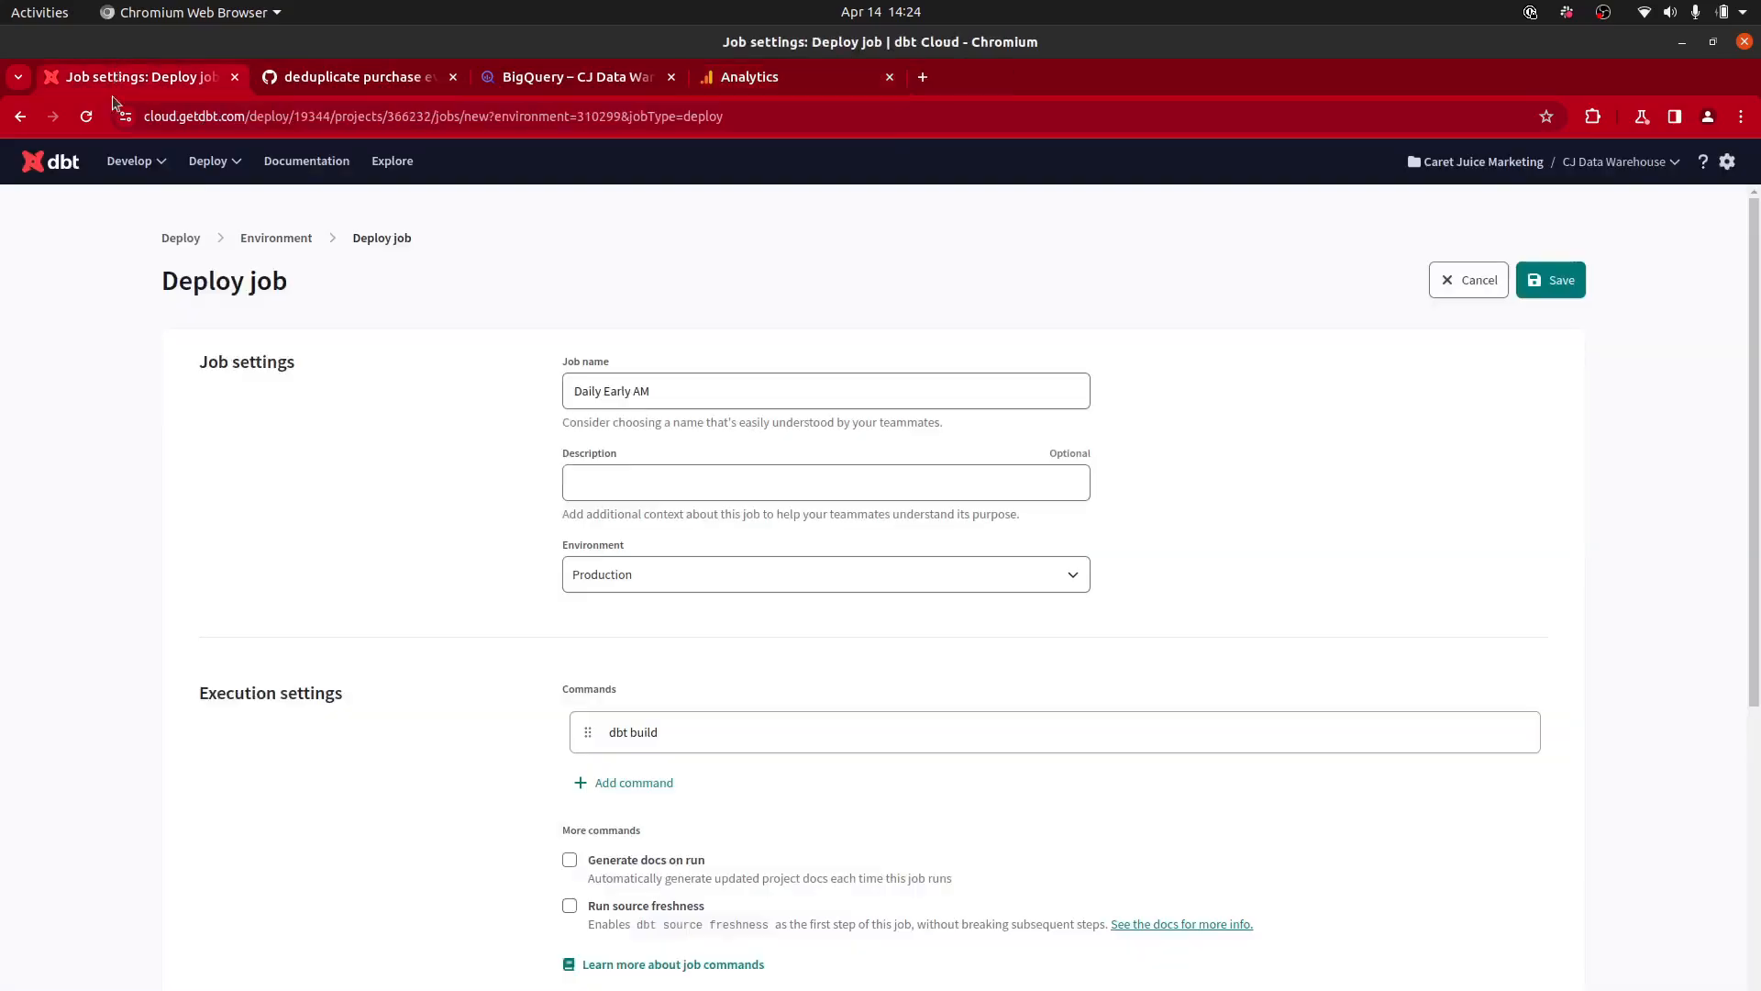
scroll(473, 509, "down", 5)
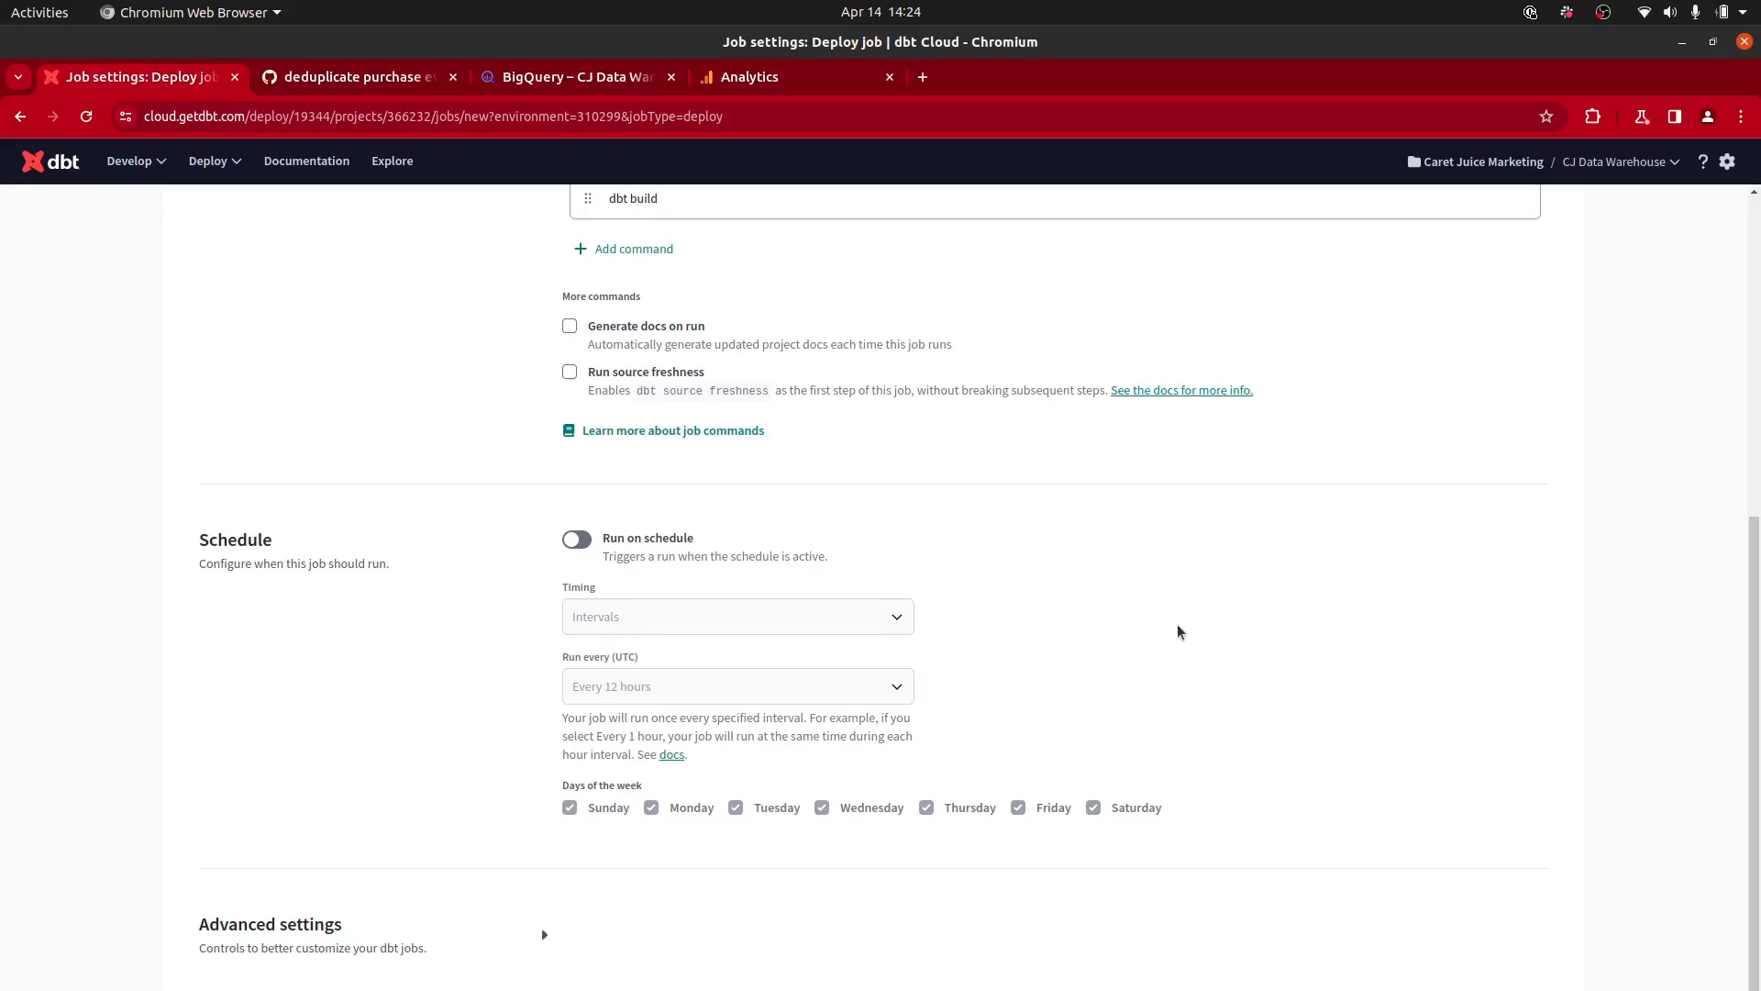
left_click(738, 89)
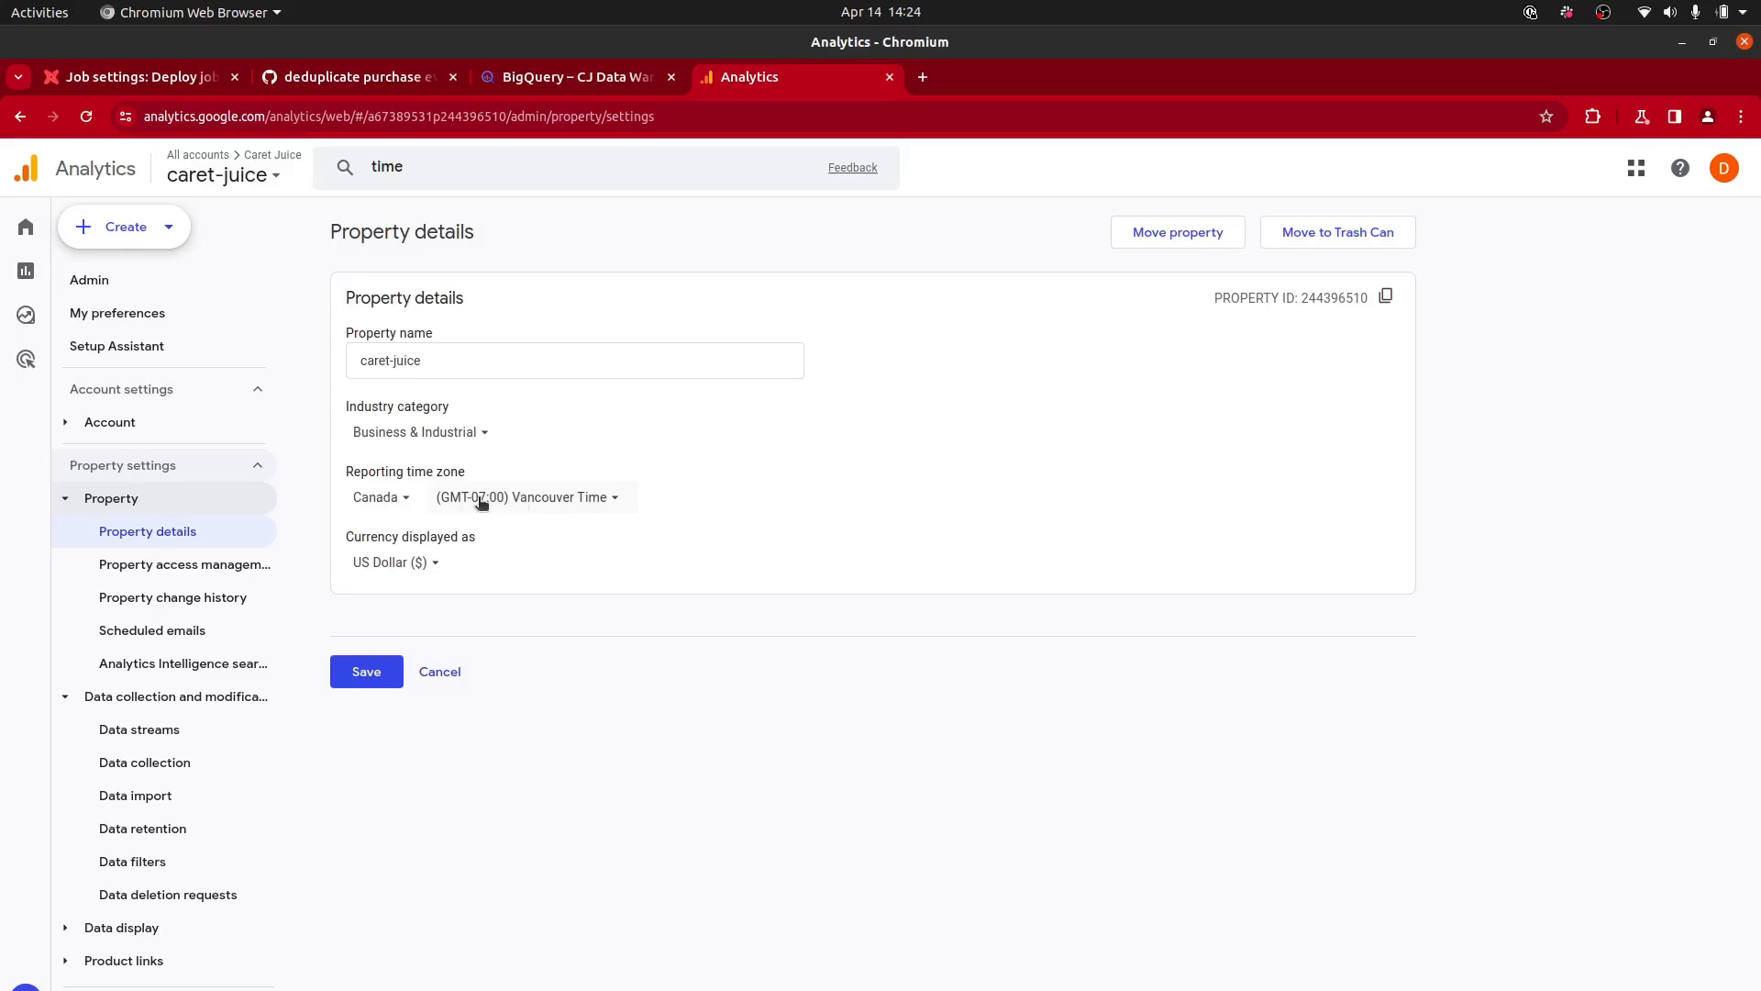
Step: Search Google in a new tab for "6 am pt in gmt" to convert the run time
key("ctrl+t")
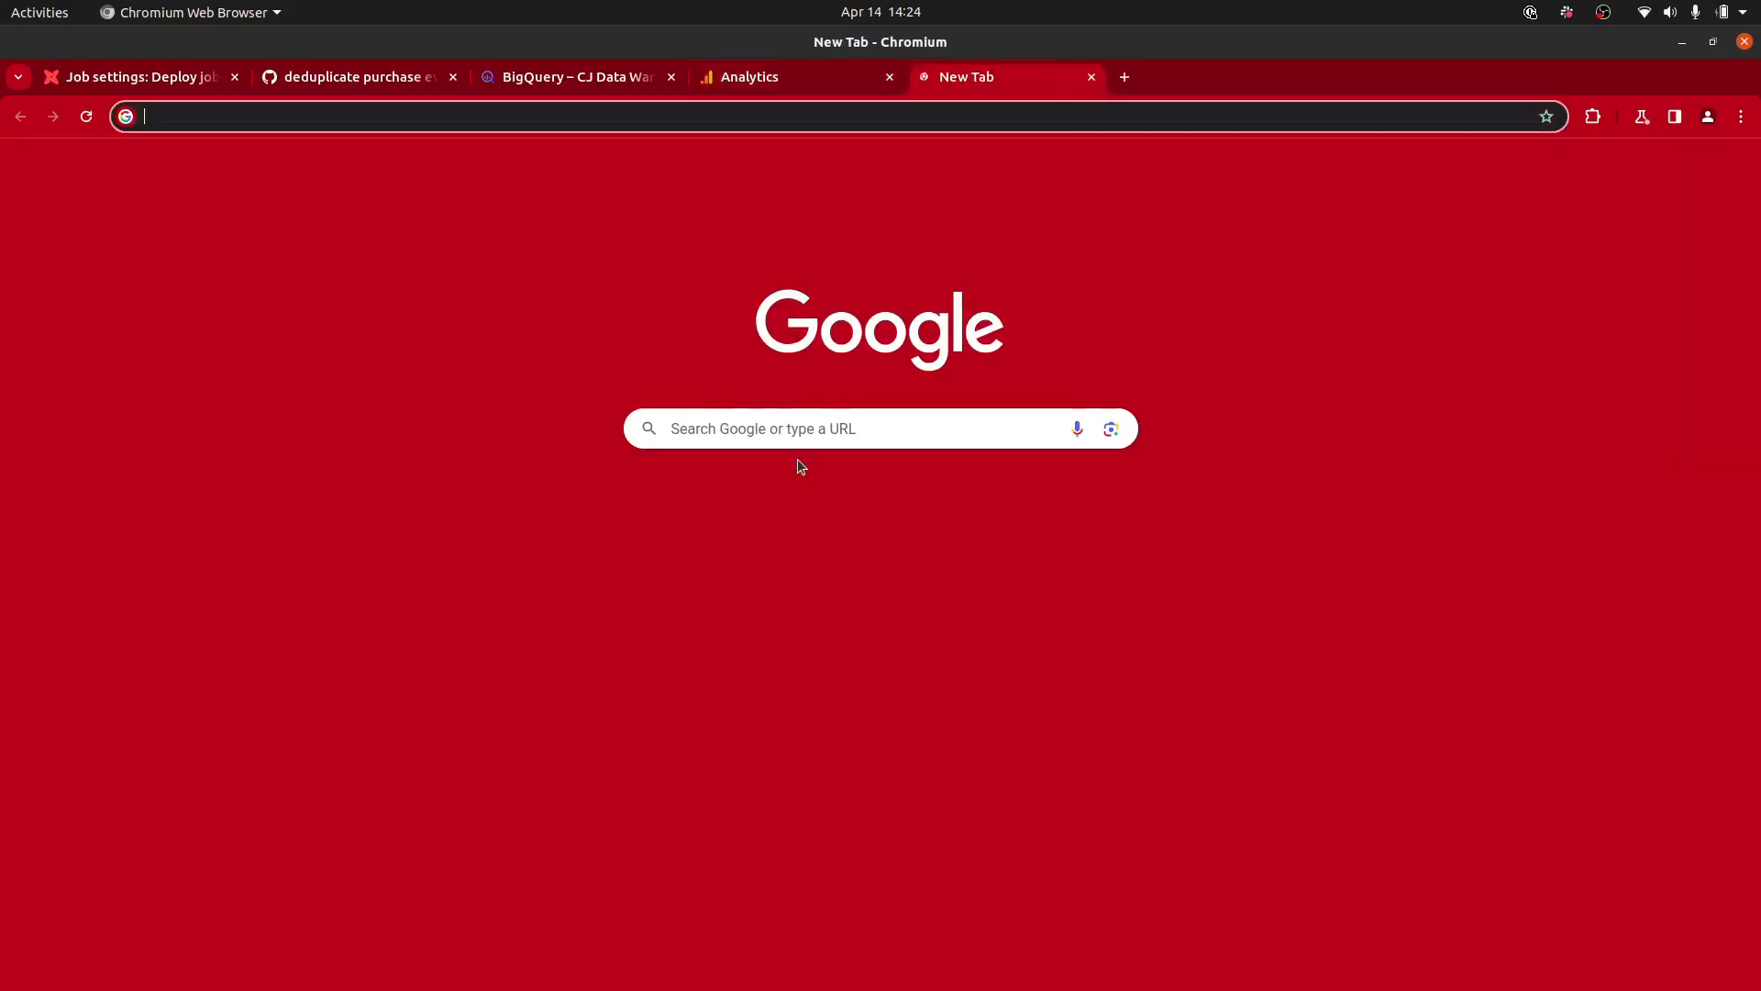
type("6 am ")
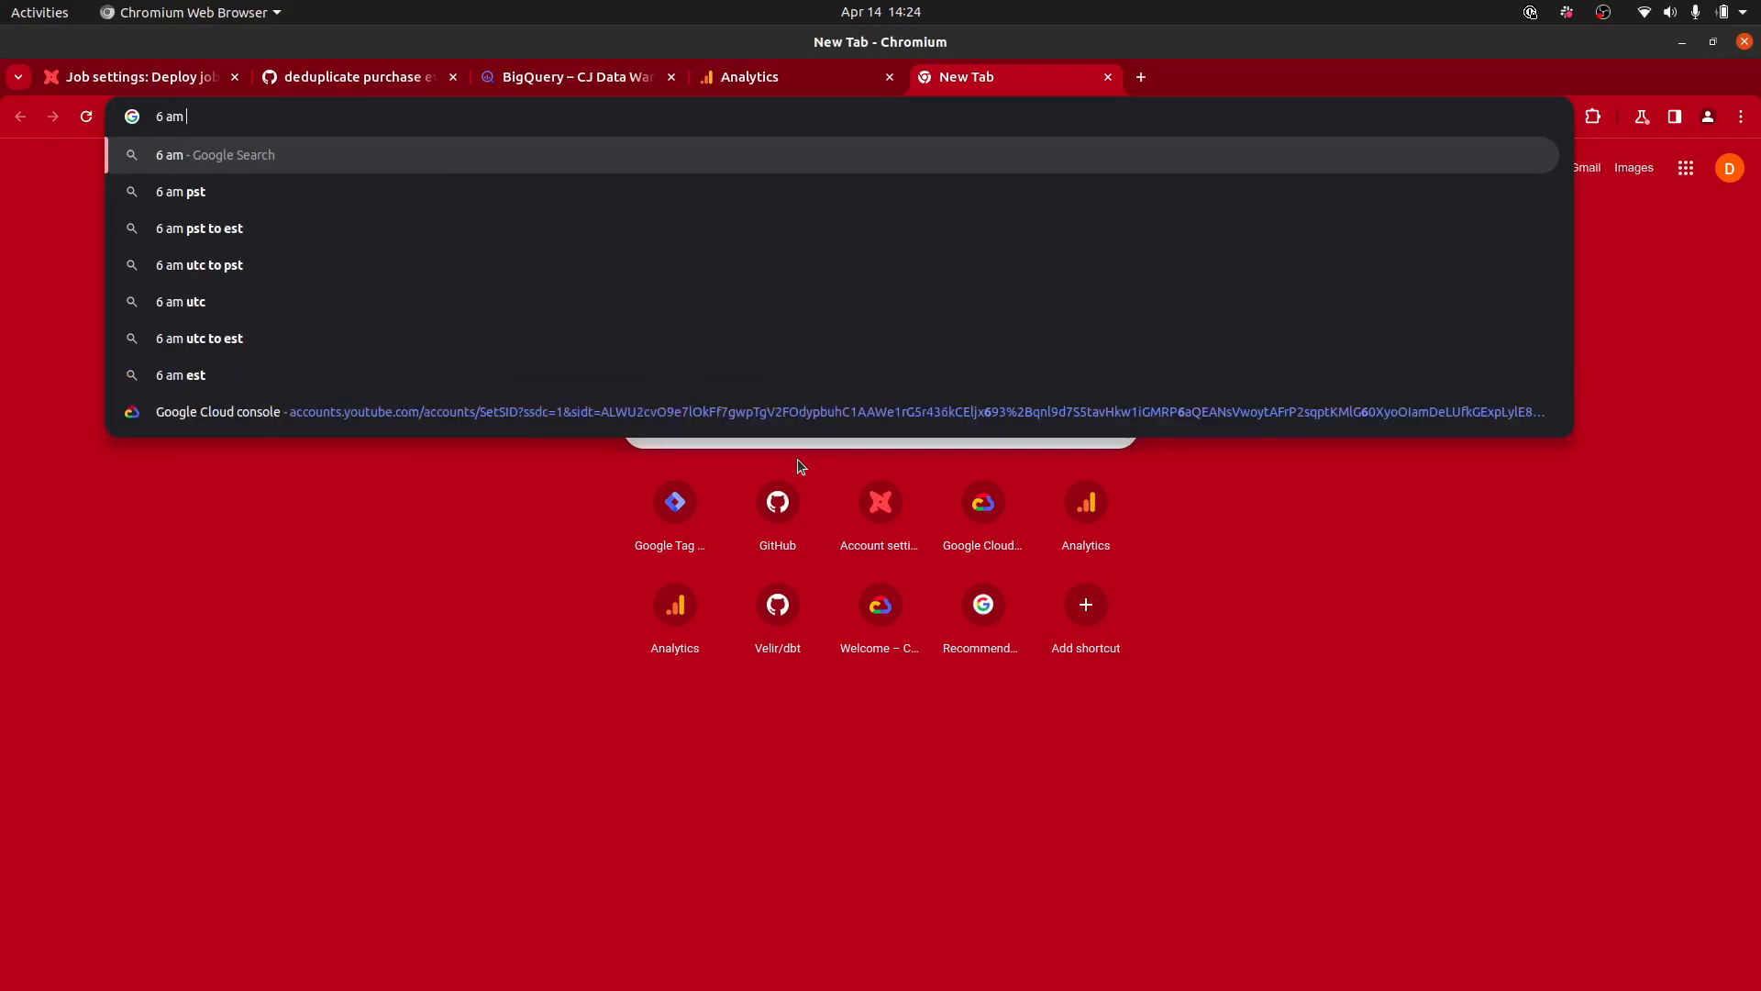
type("pt")
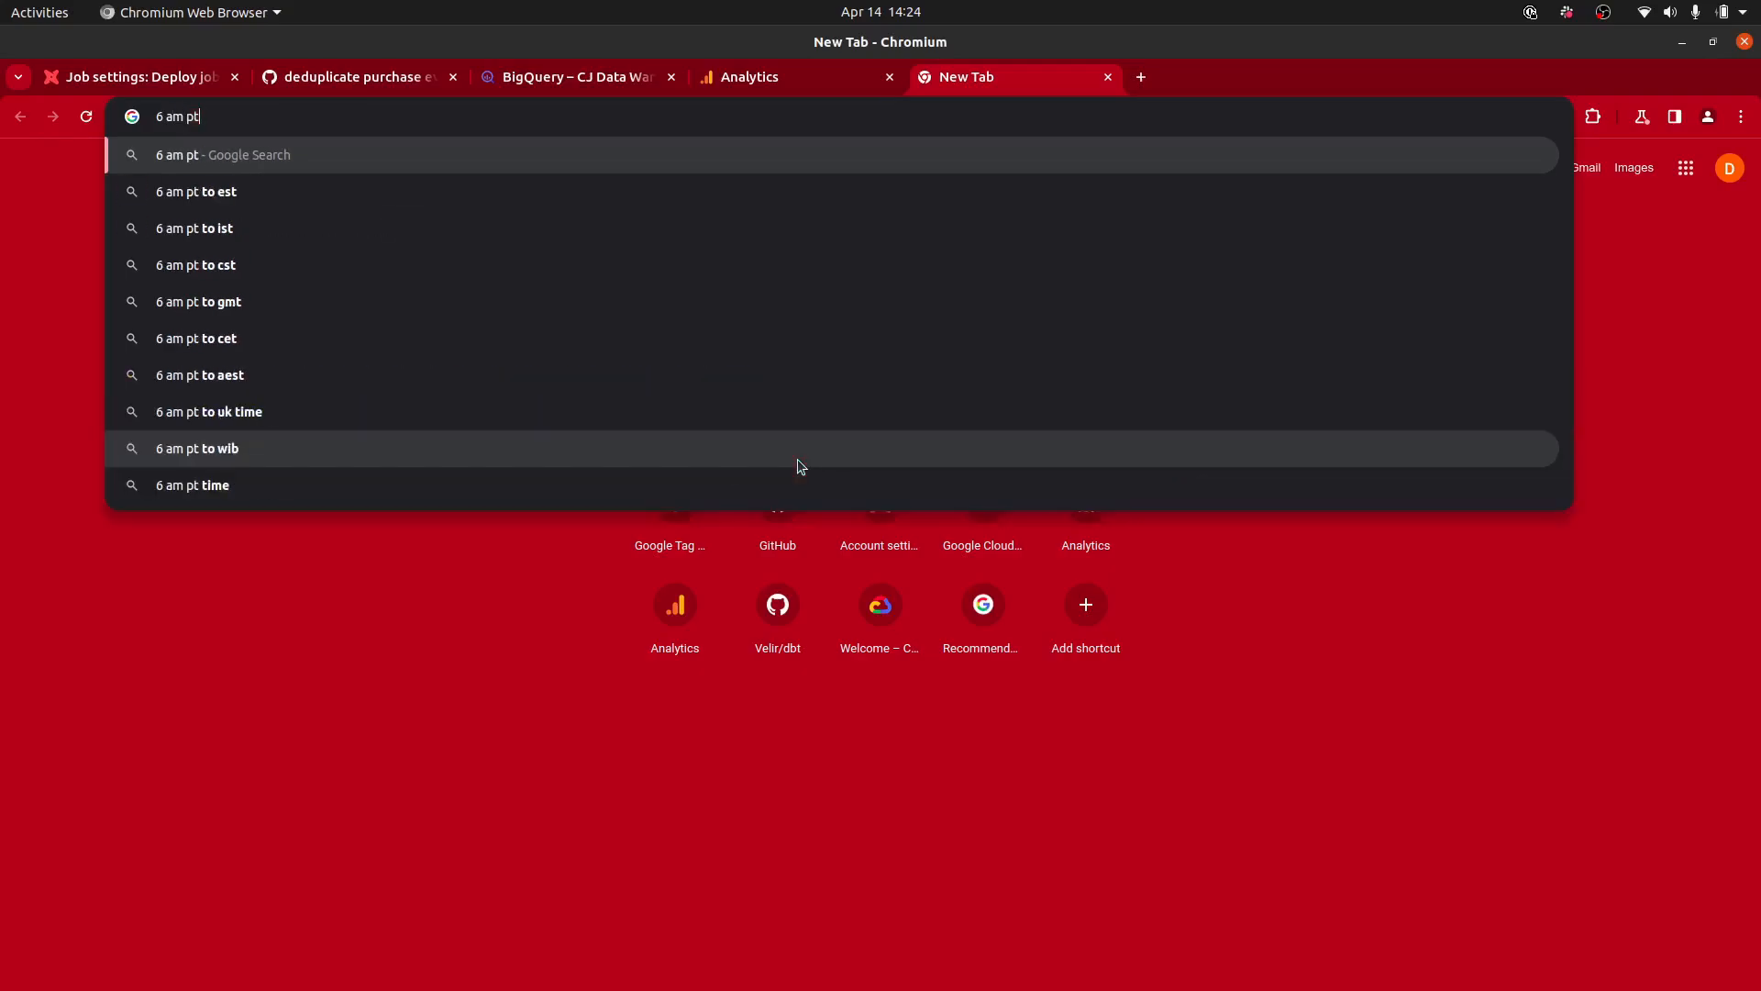
type(" in g")
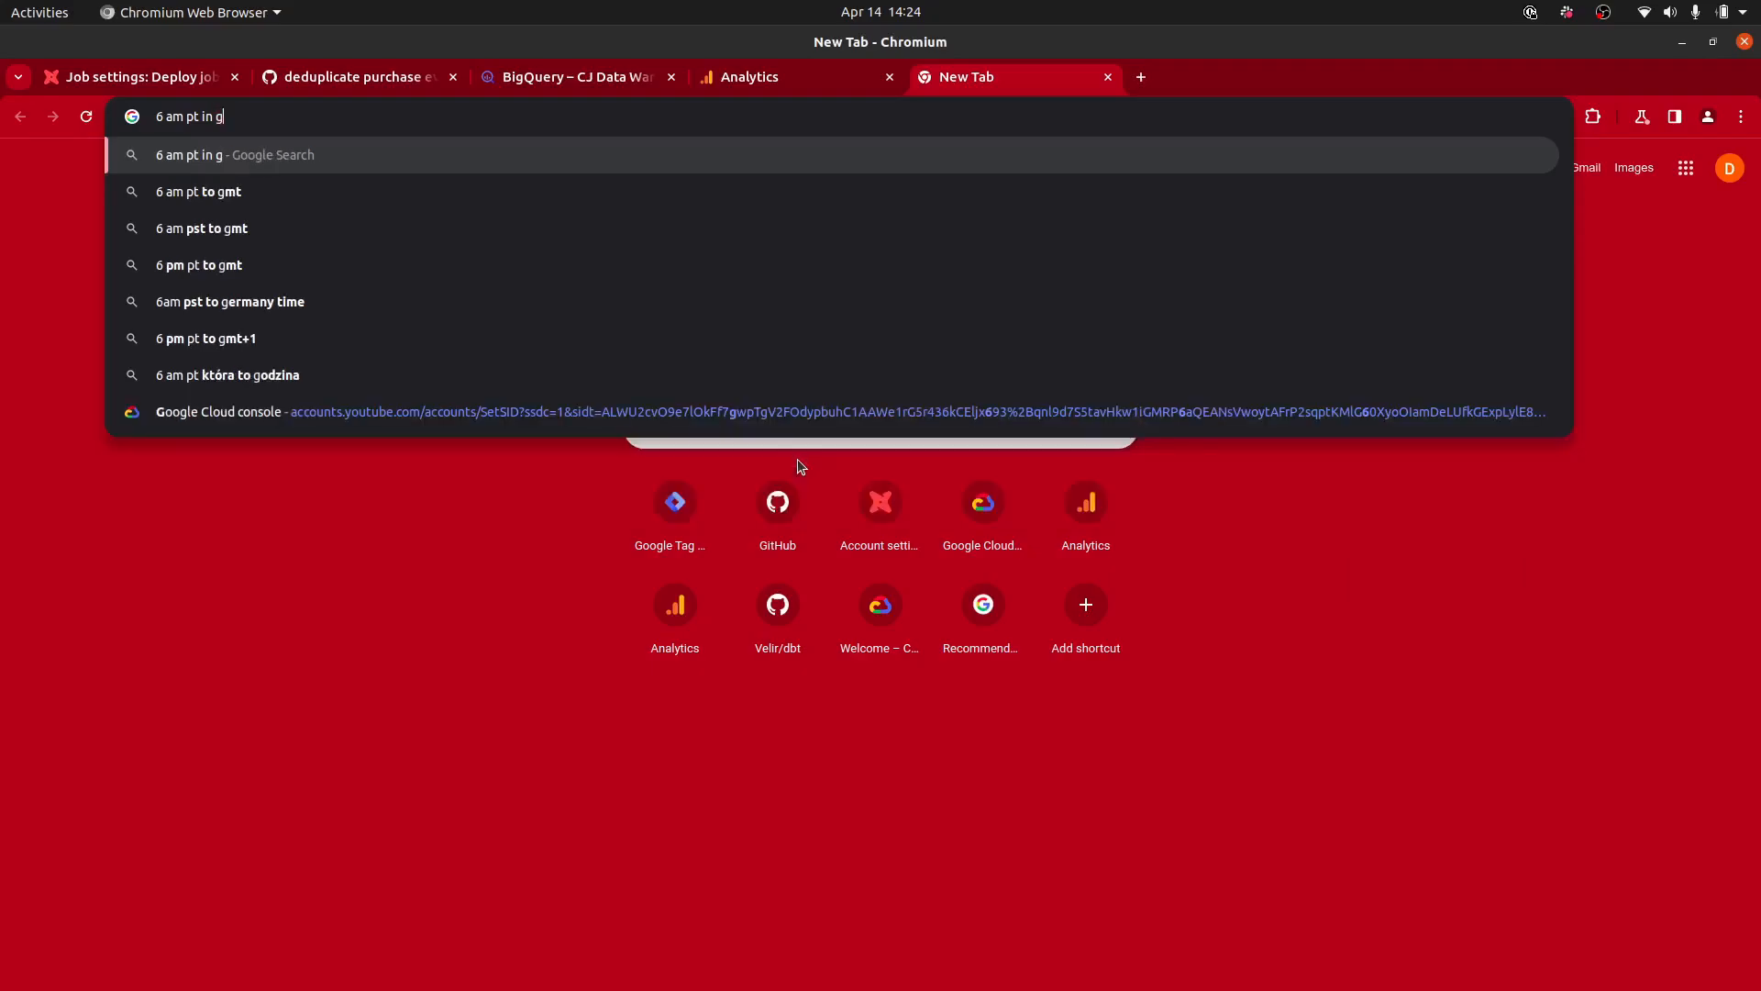
type("mt")
key("Return")
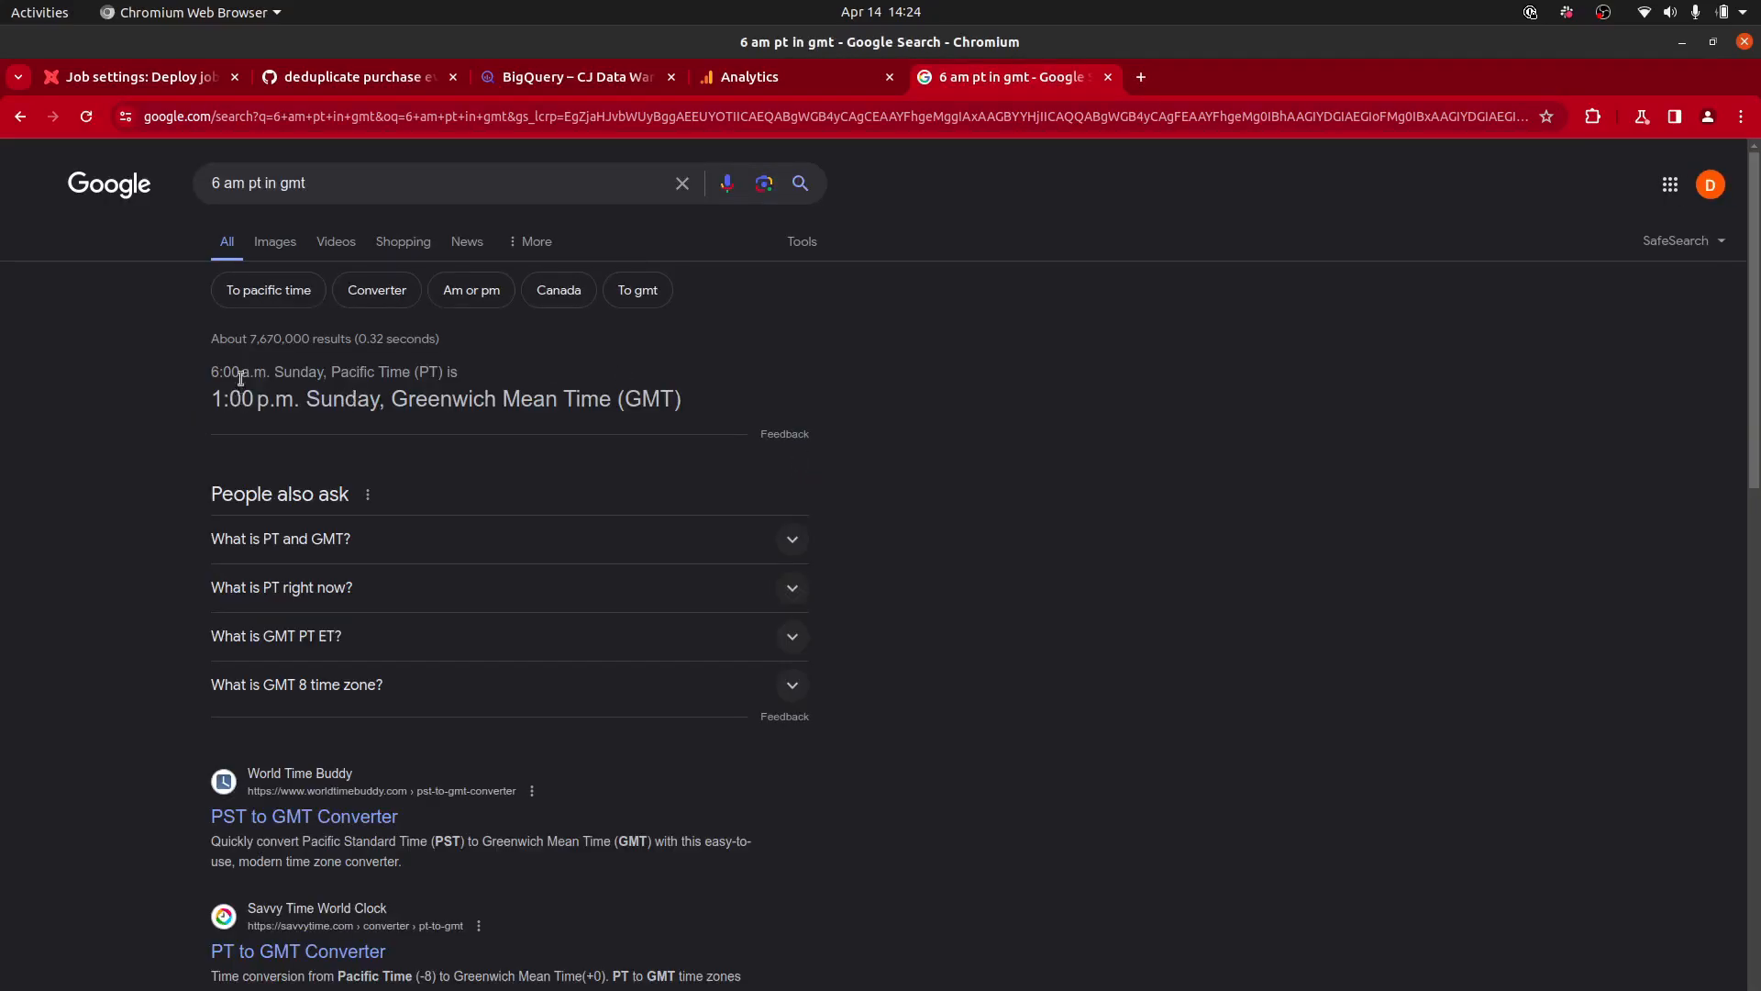
Step: Back in dbt Cloud, enable the job's Run on schedule option and set a custom cron schedule of 11 13 * * *
left_click(120, 72)
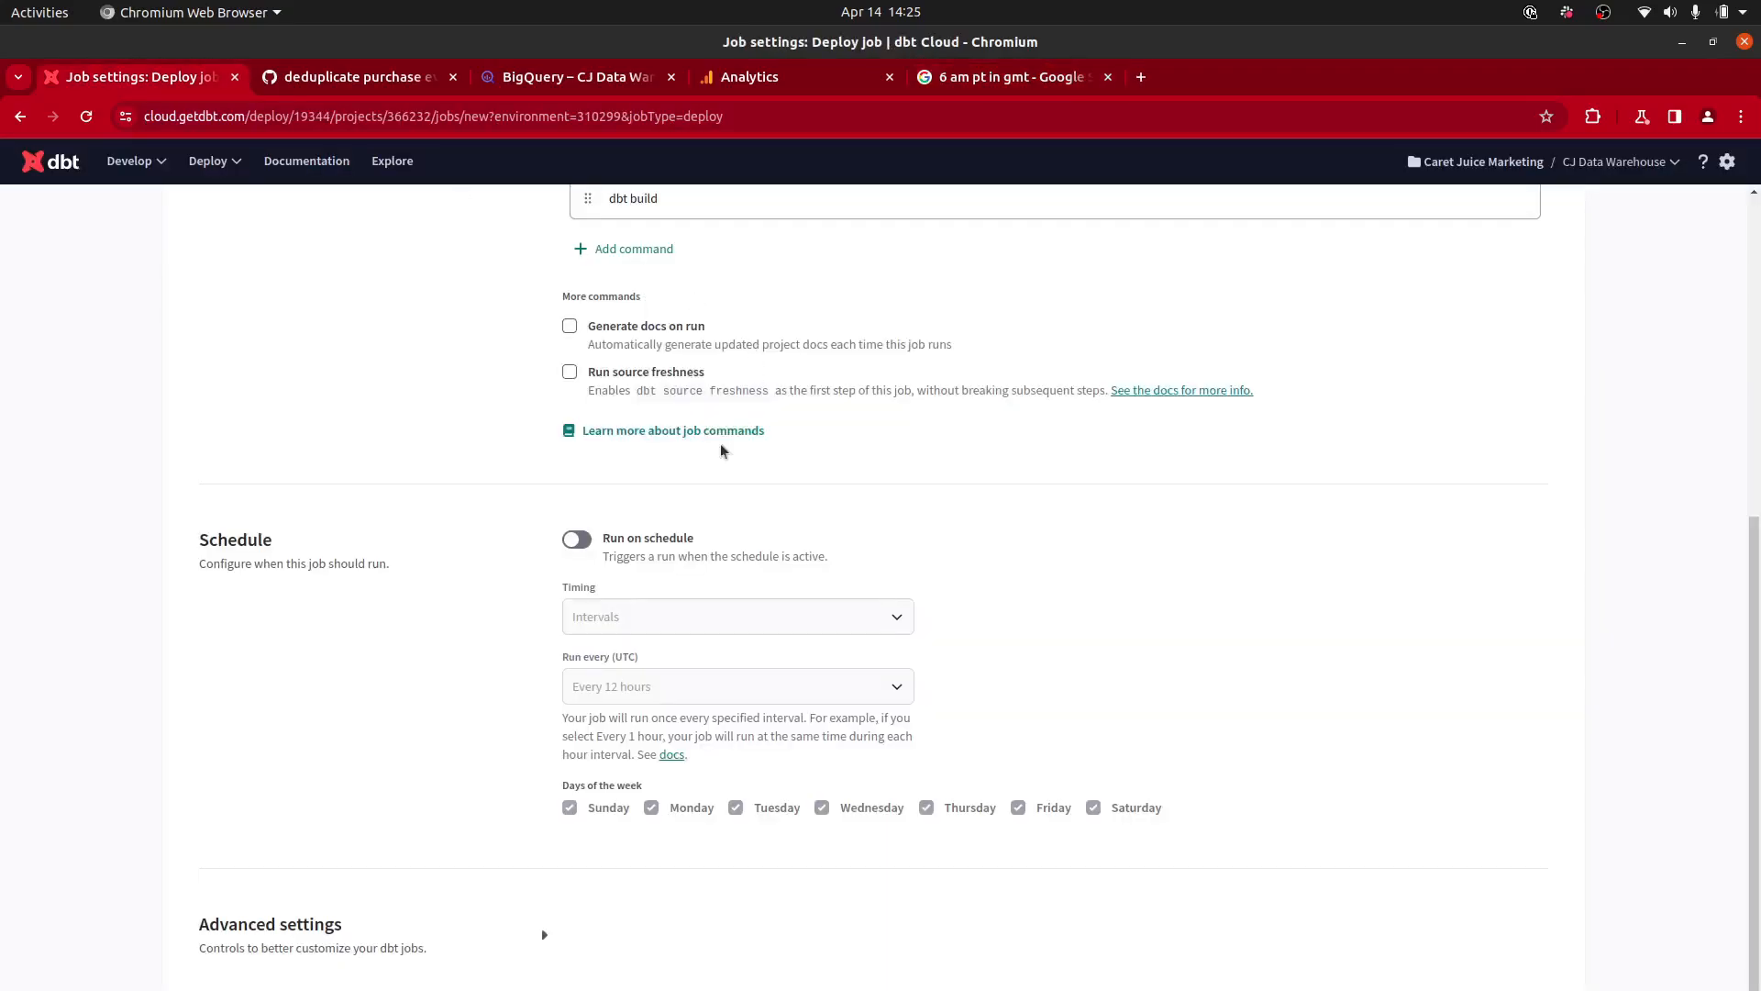
left_click(578, 541)
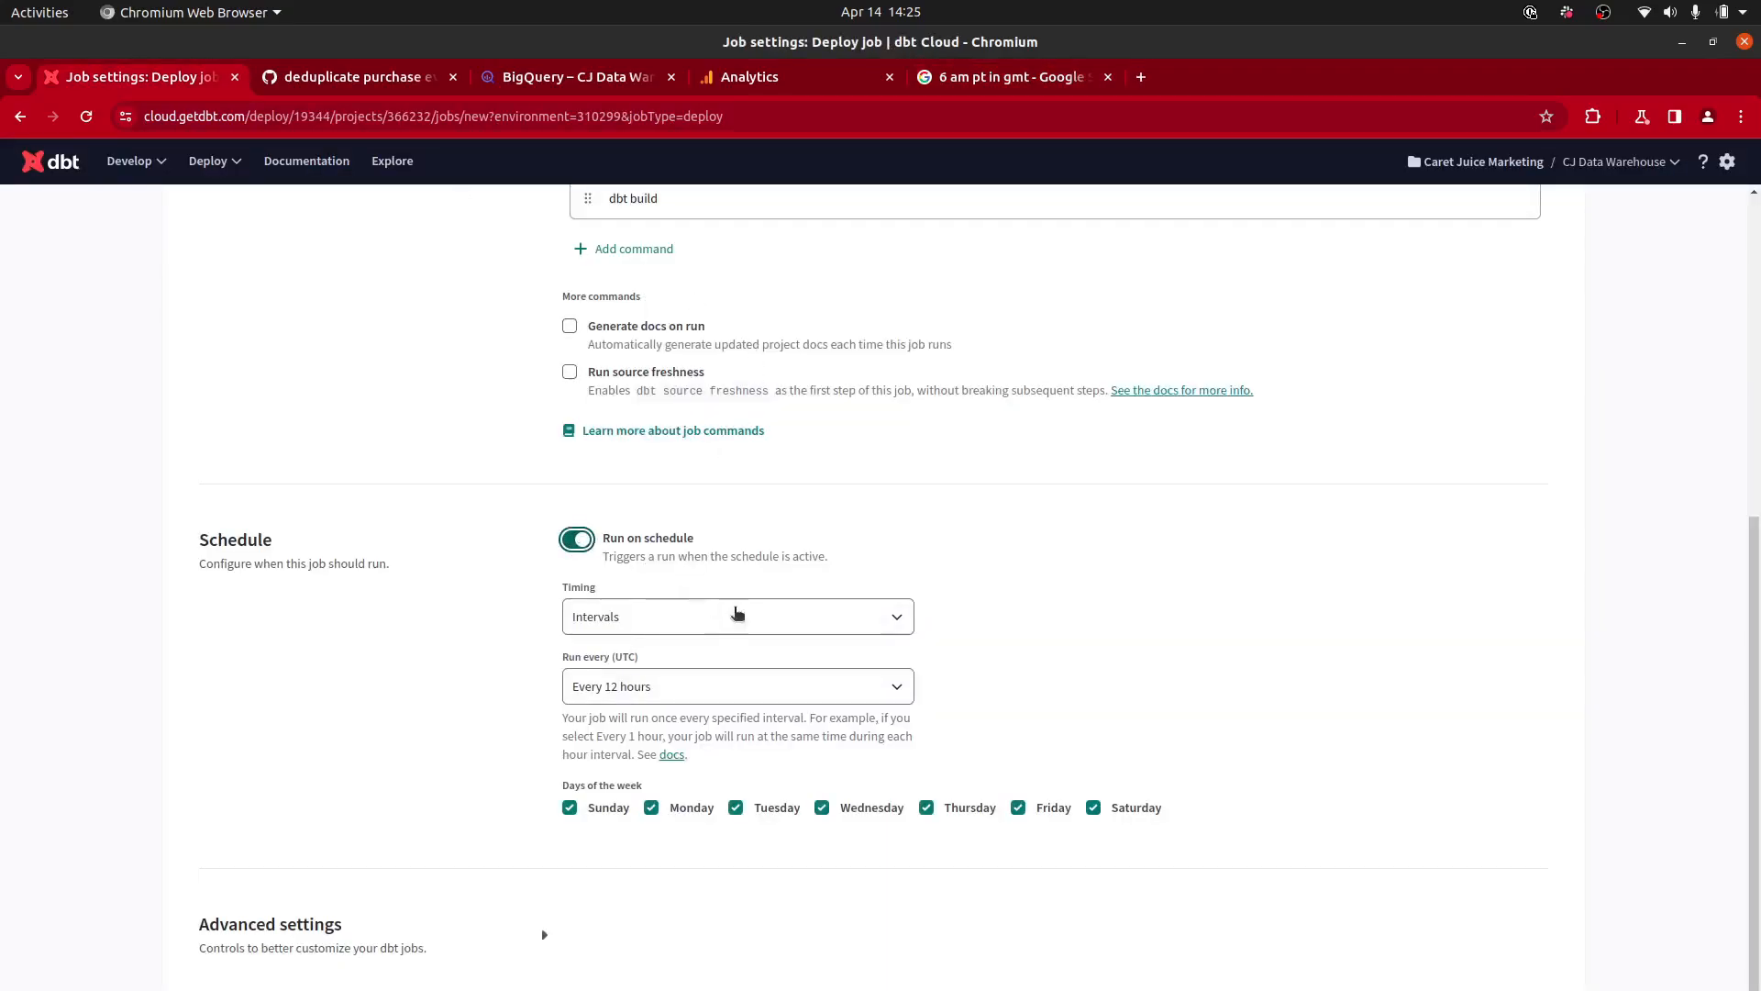
left_click(871, 620)
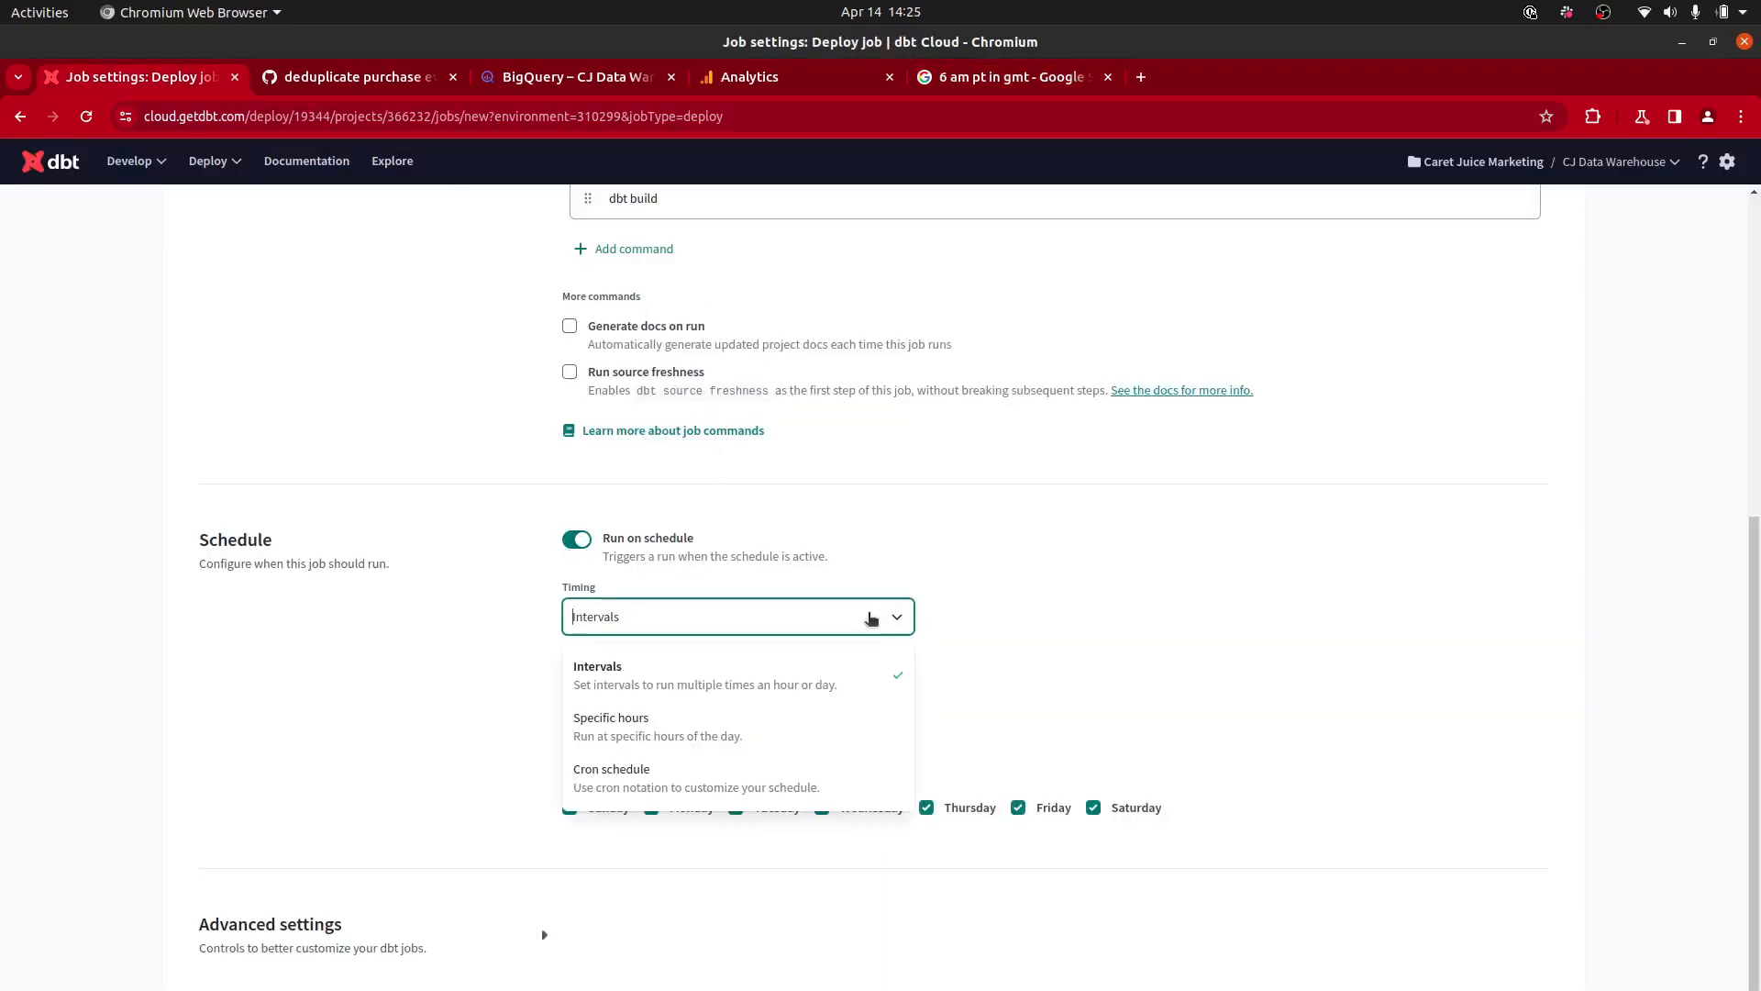
left_click(689, 786)
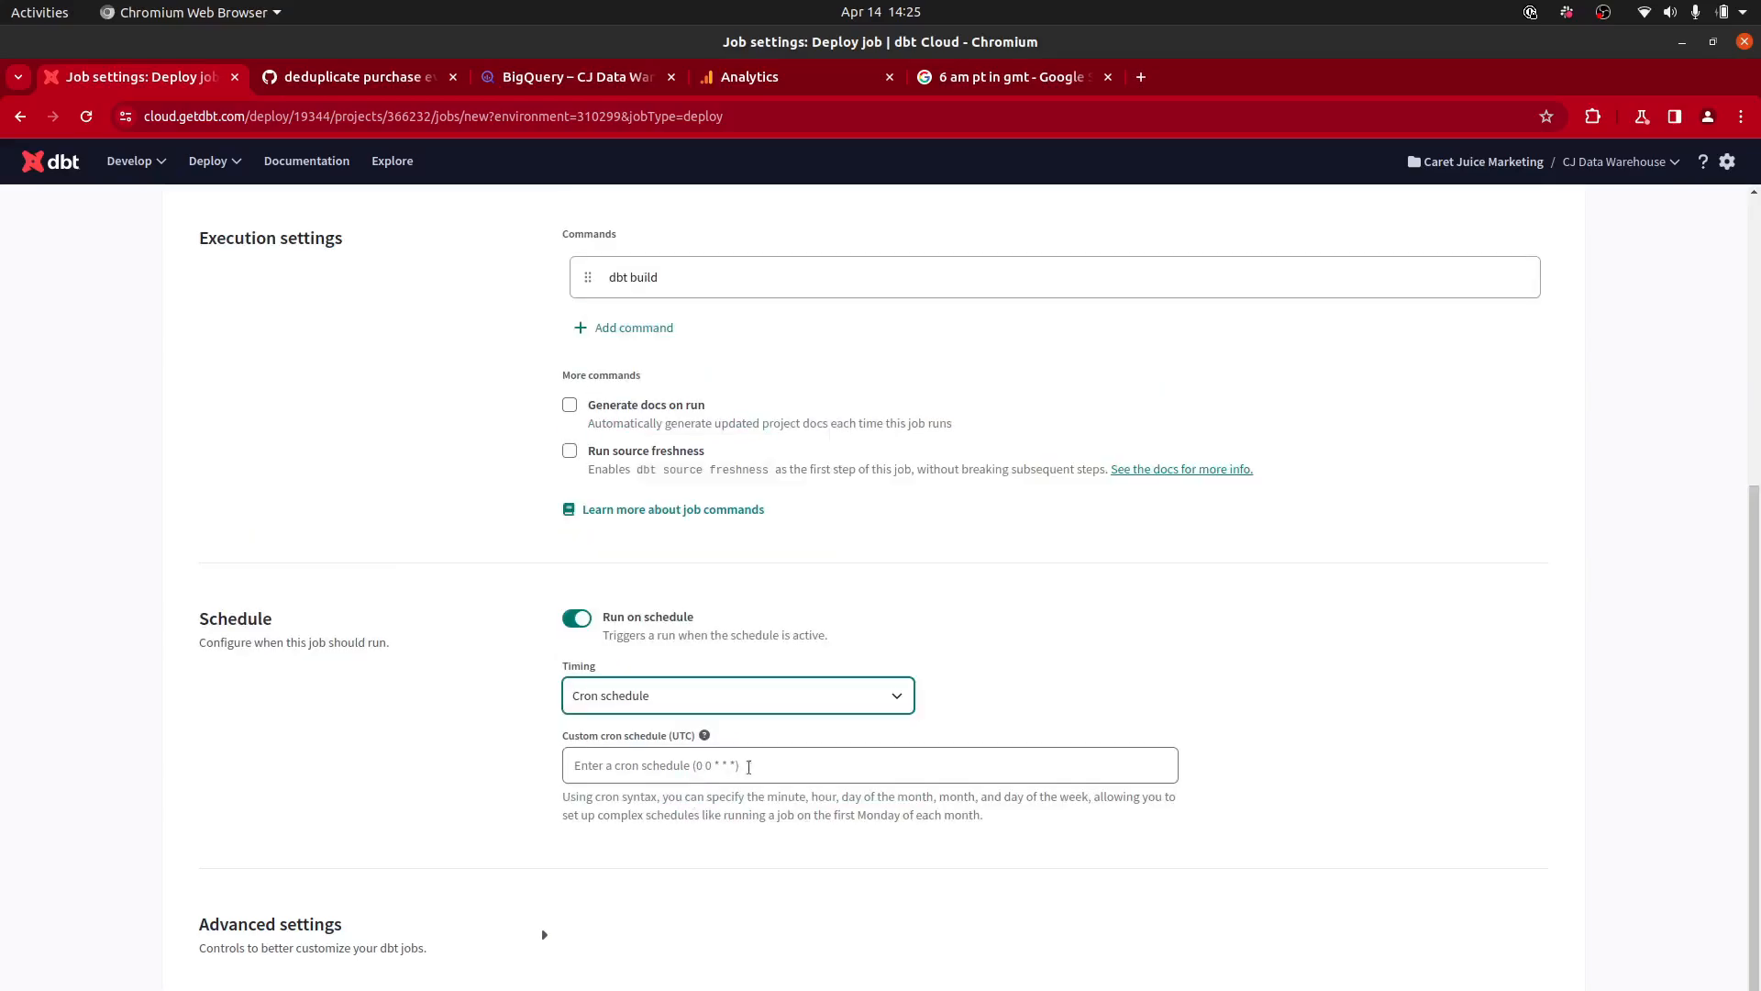
left_click(802, 762)
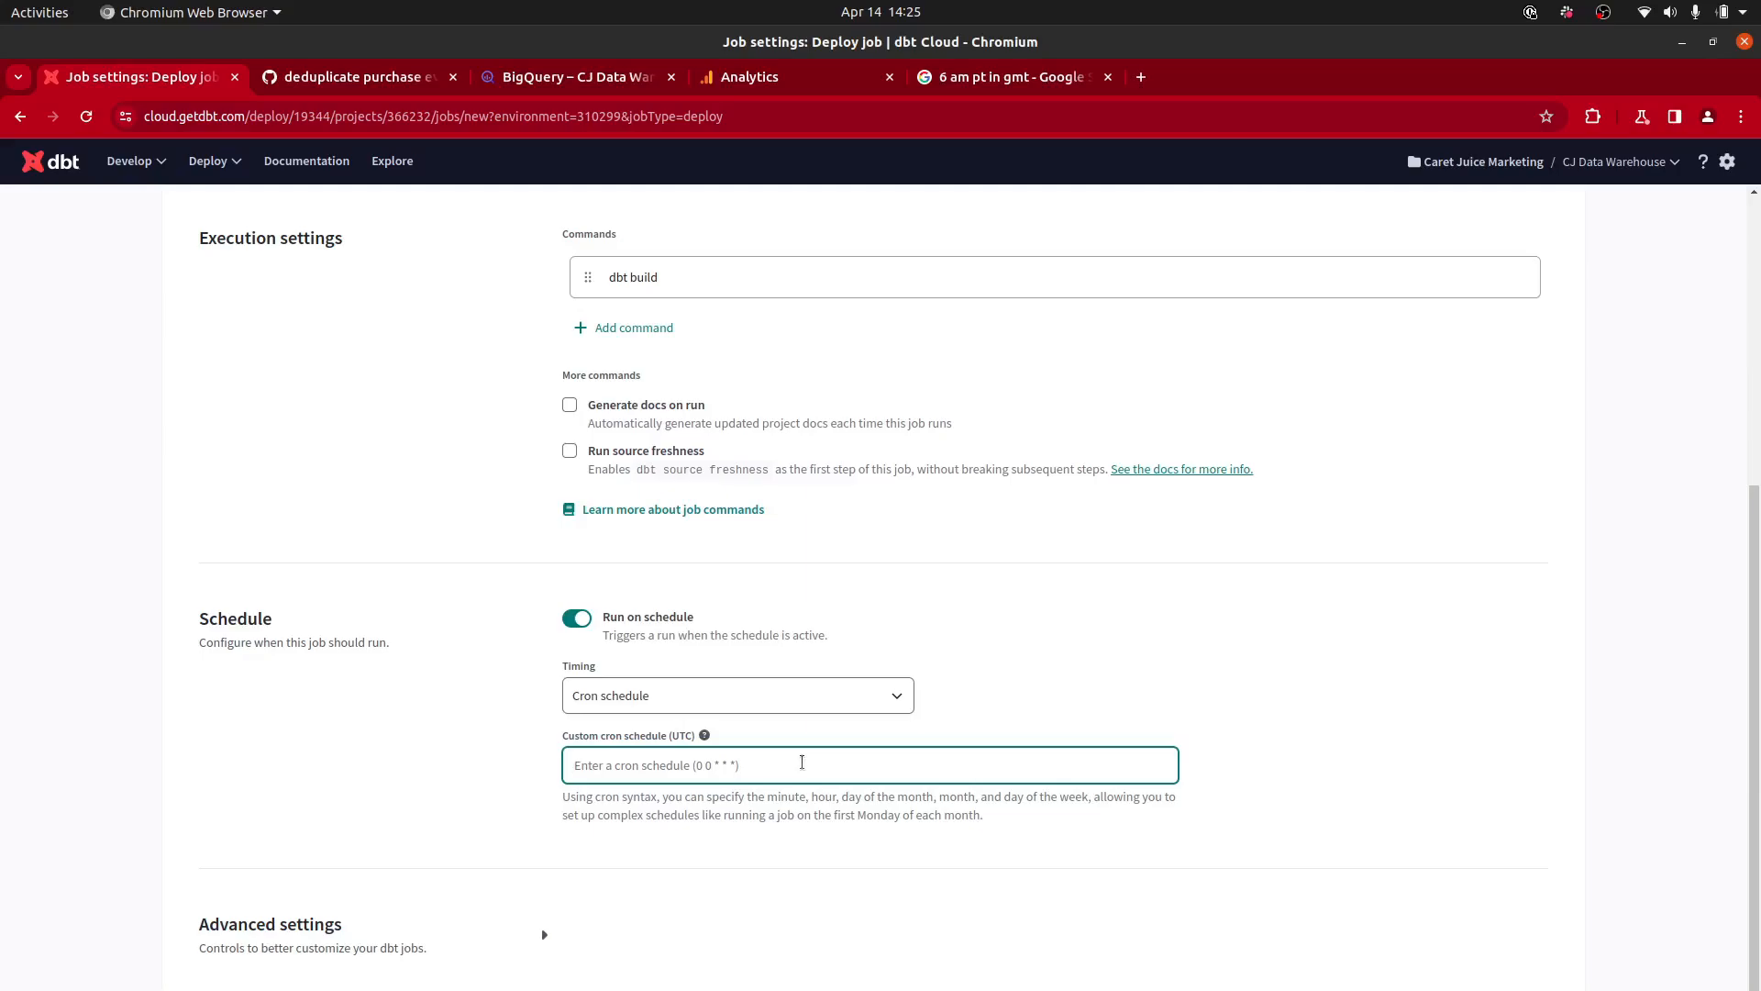
type("11 13")
type("* *")
left_click(1572, 712)
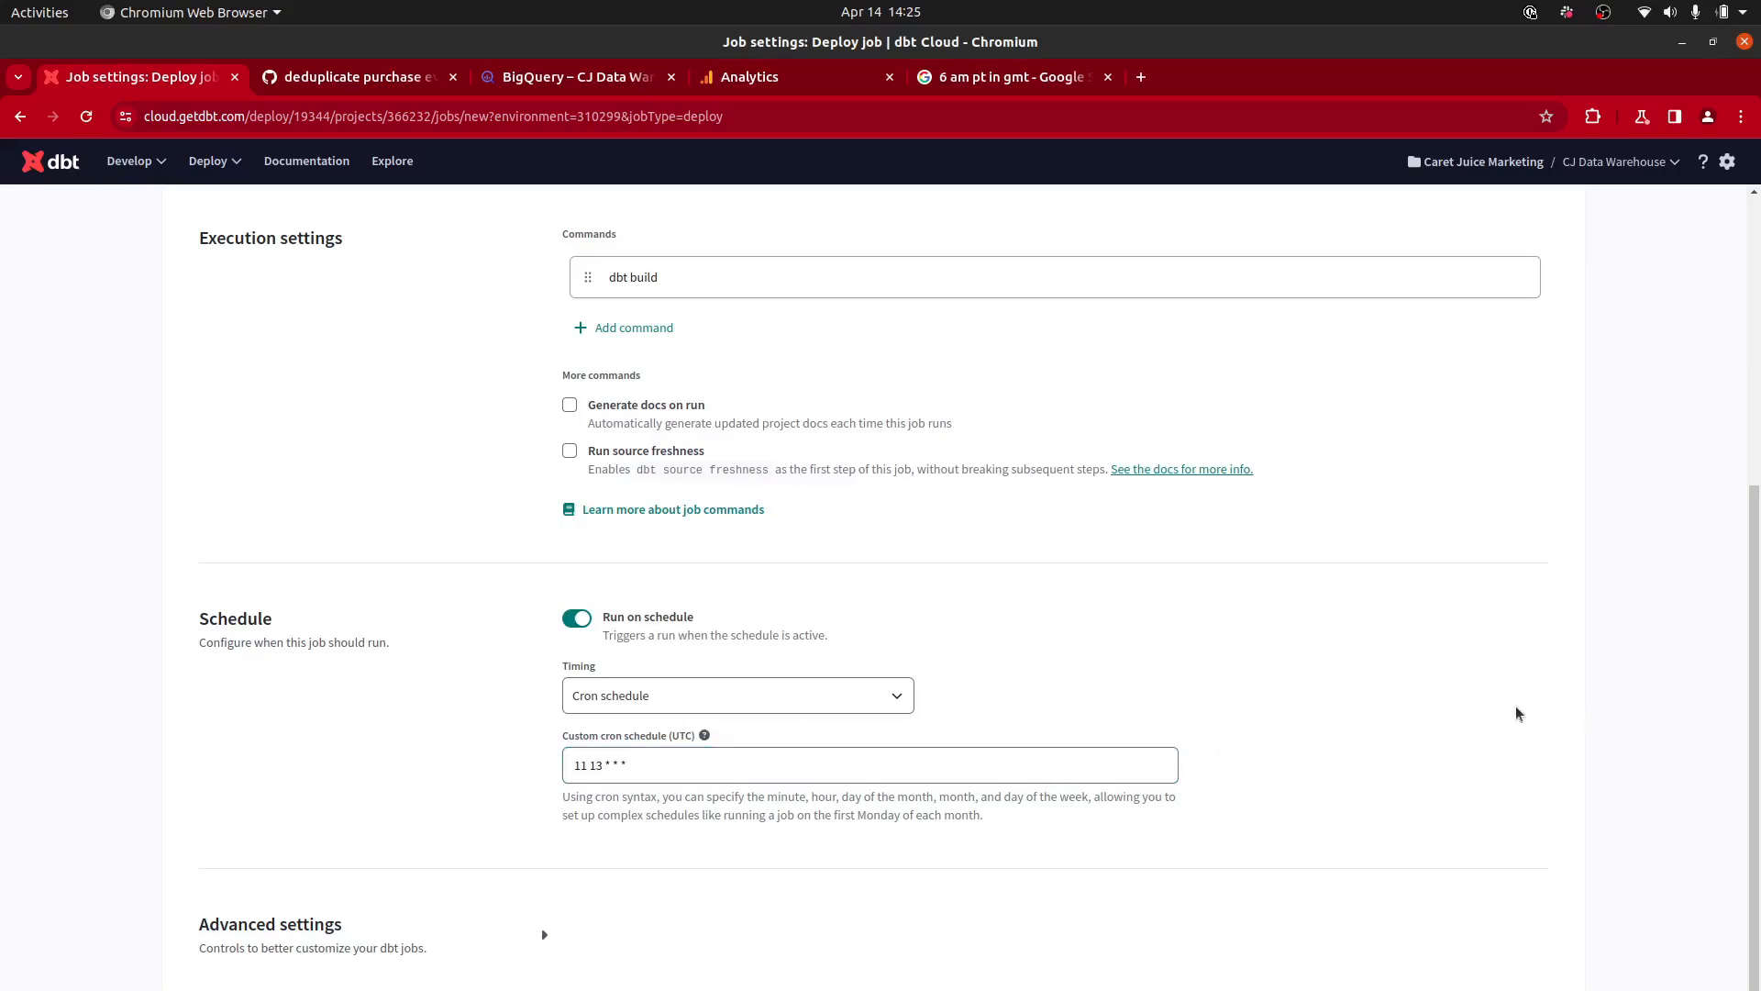
Step: Change the job's execution command to dbt run and add a dbt seed command ahead of it
scroll(1515, 707, "up", 2)
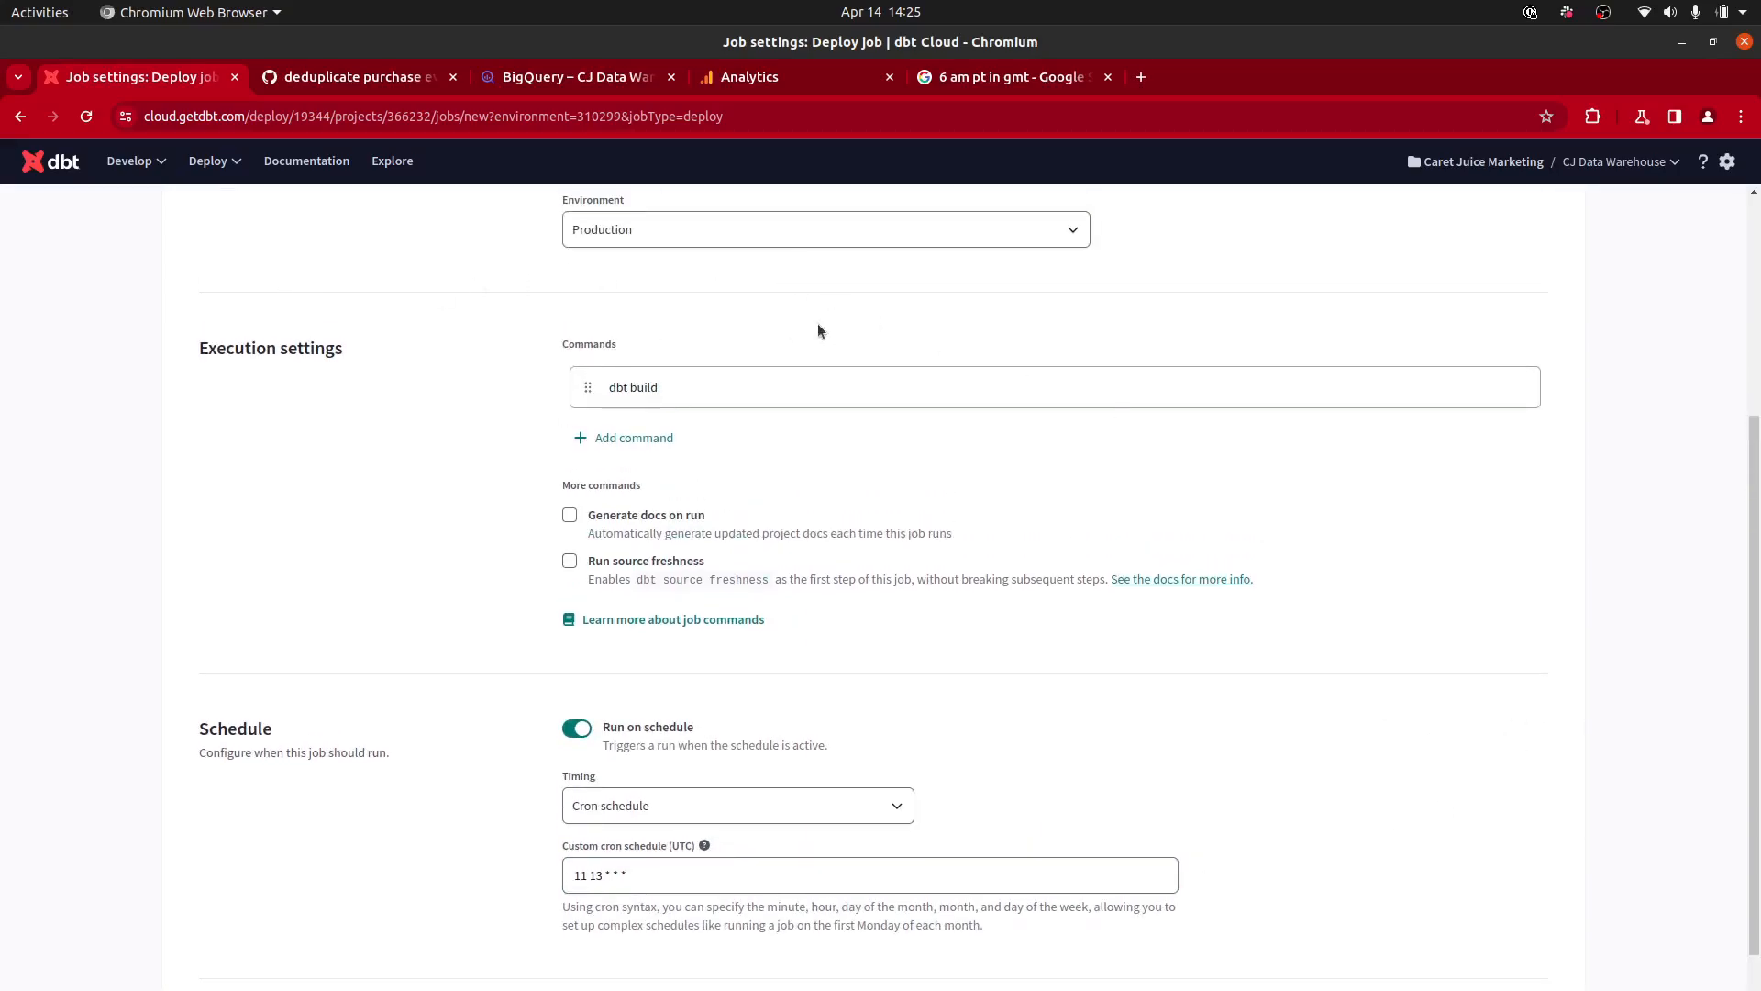
left_click(676, 388)
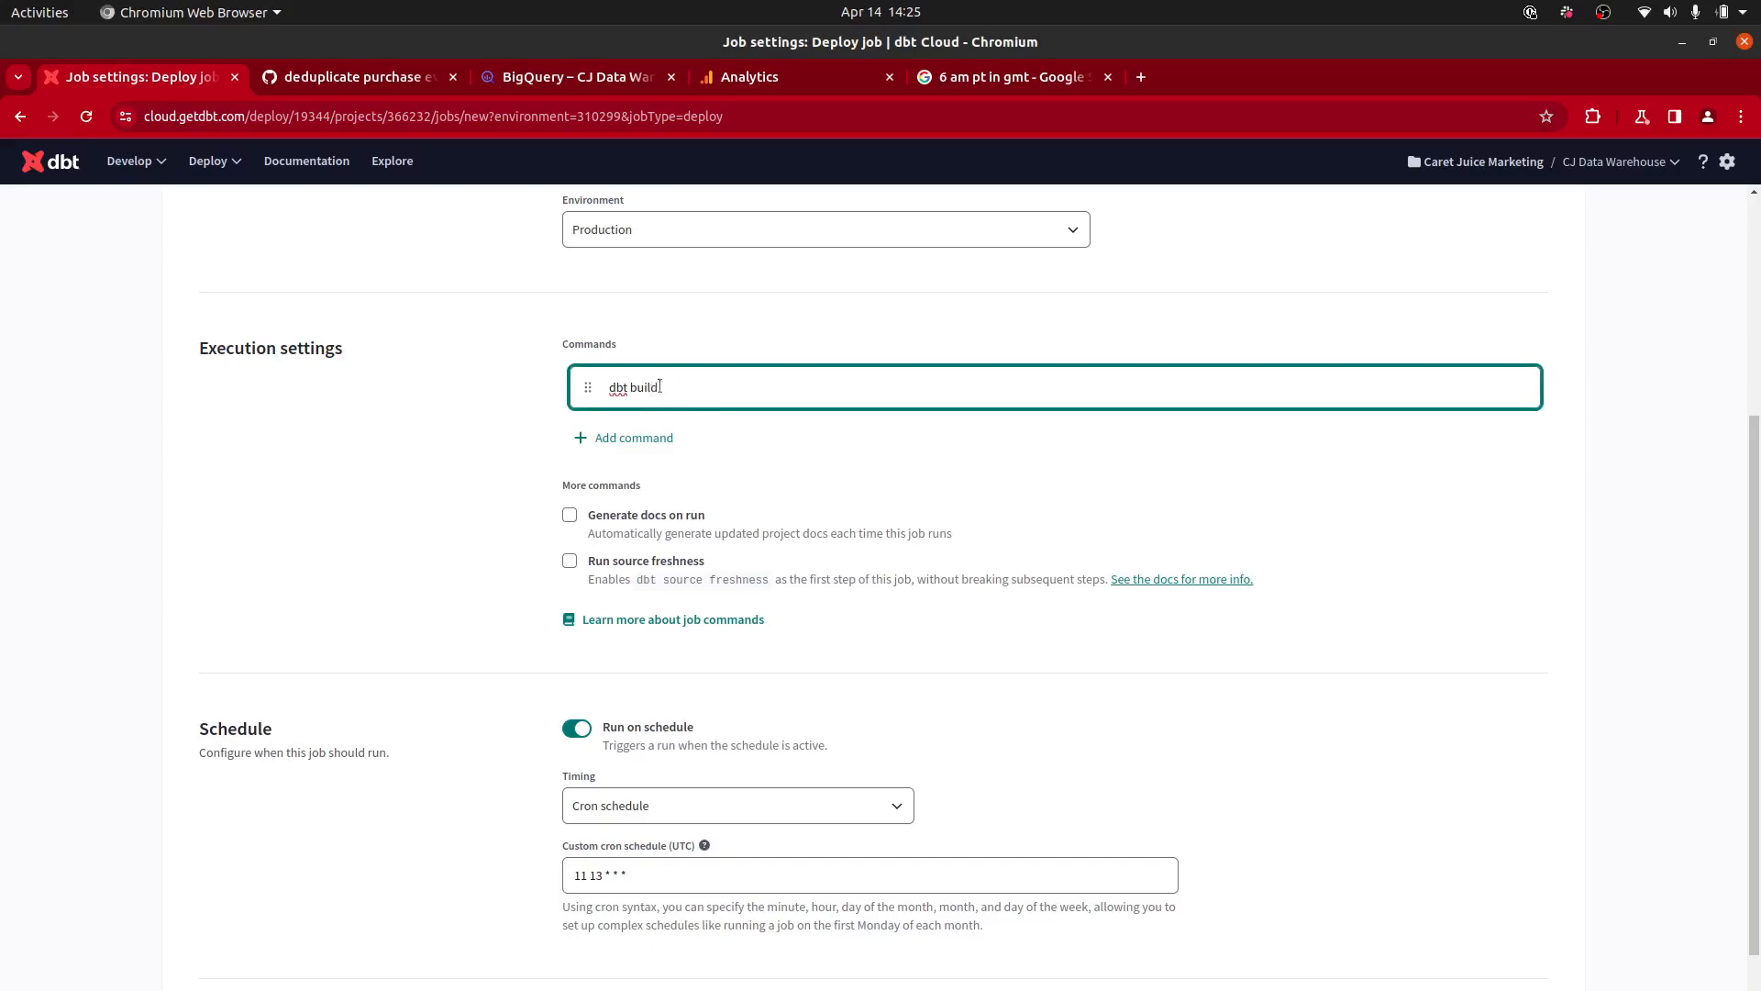
double_click(646, 386)
type("run")
left_click(592, 438)
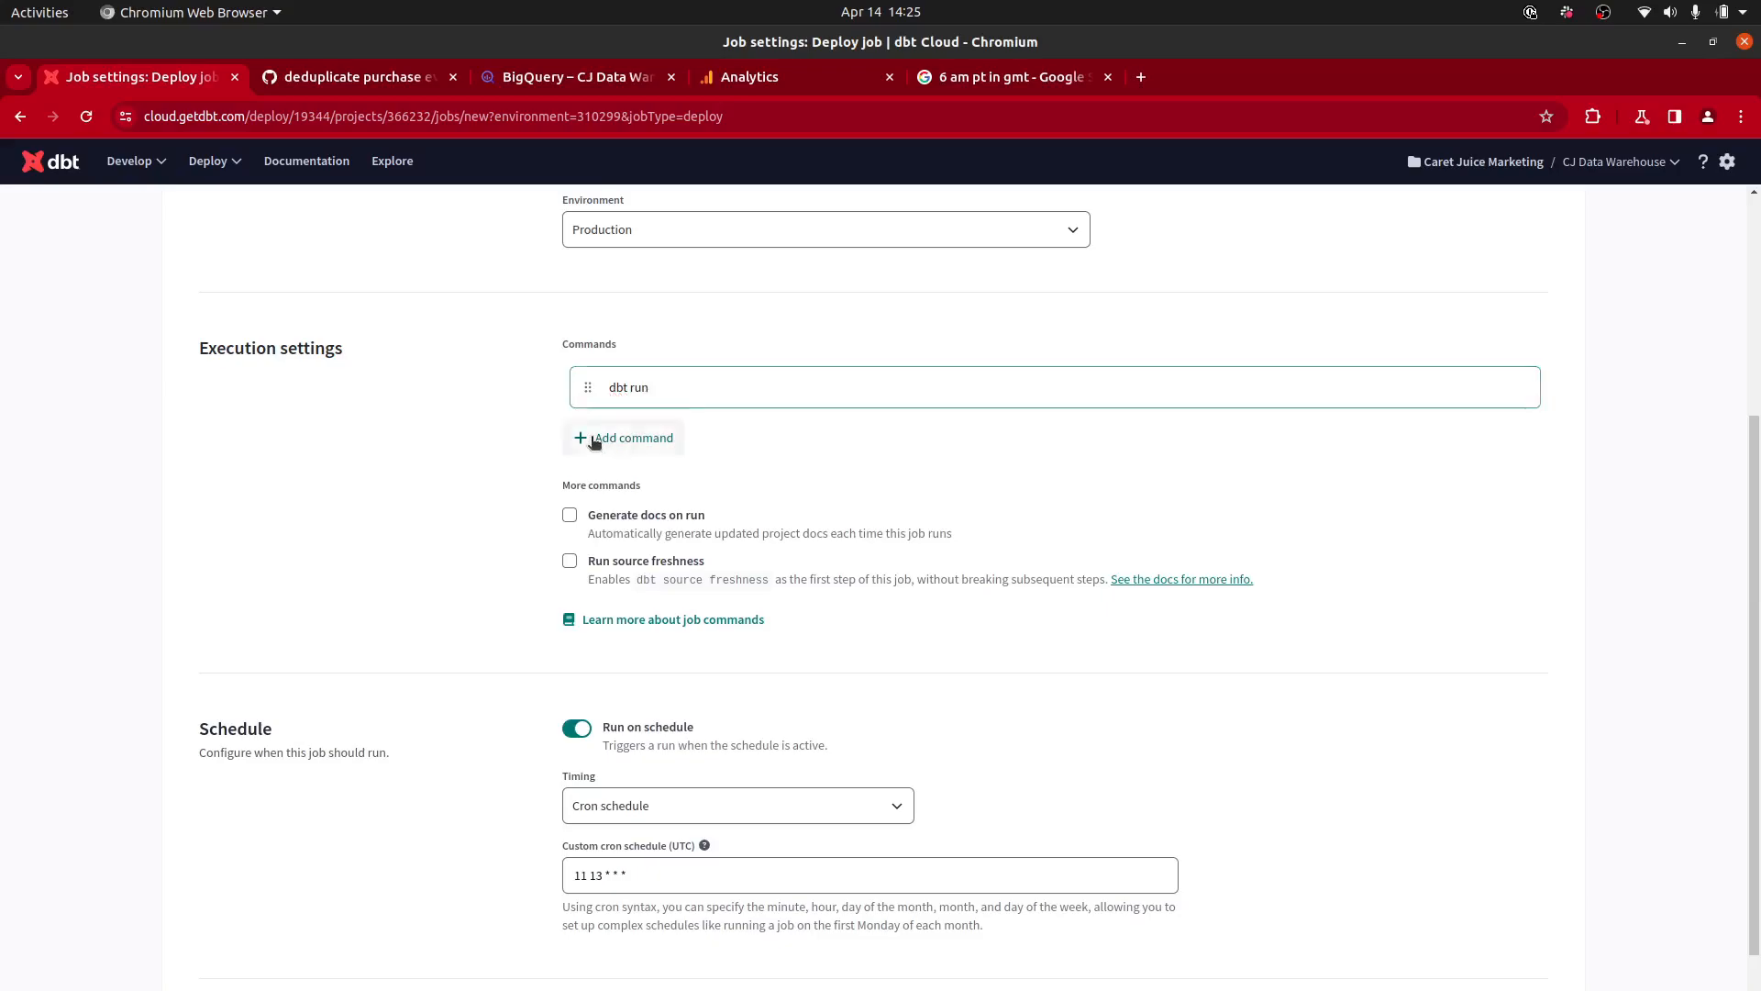
left_click_drag(589, 435, 580, 386)
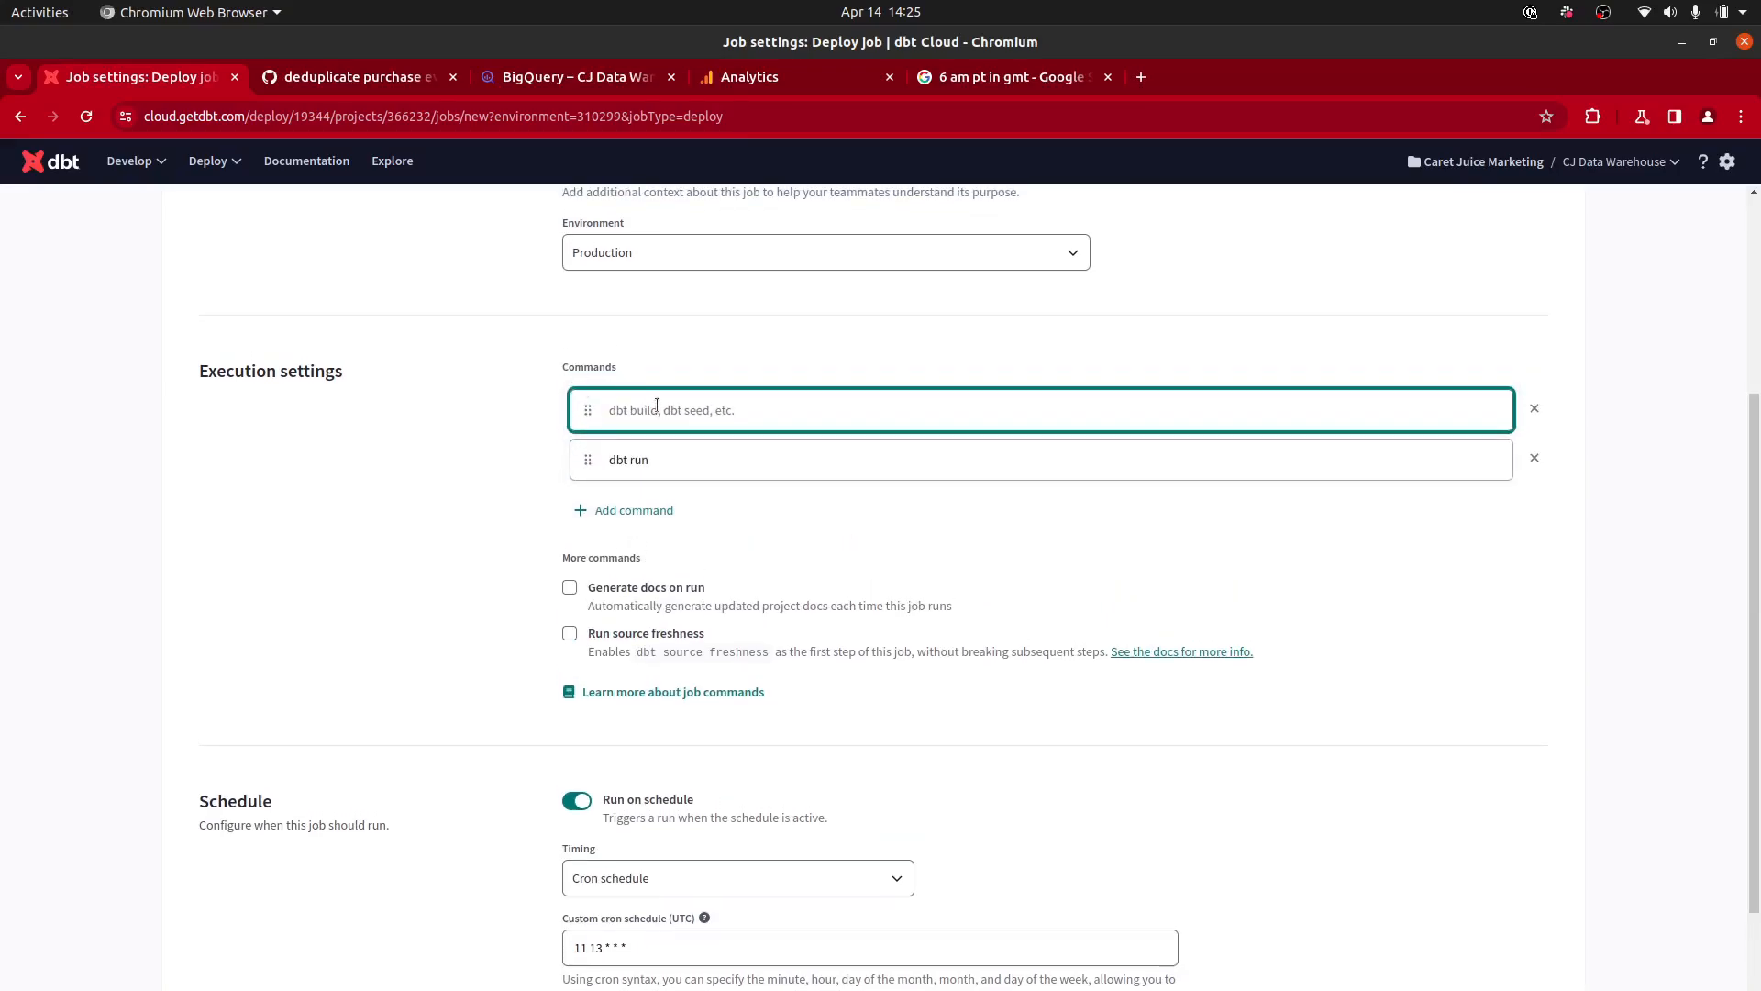
type("dbt seed")
Step: Remove the dbt seed command and set the remaining execution command to dbt build
left_click(1534, 410)
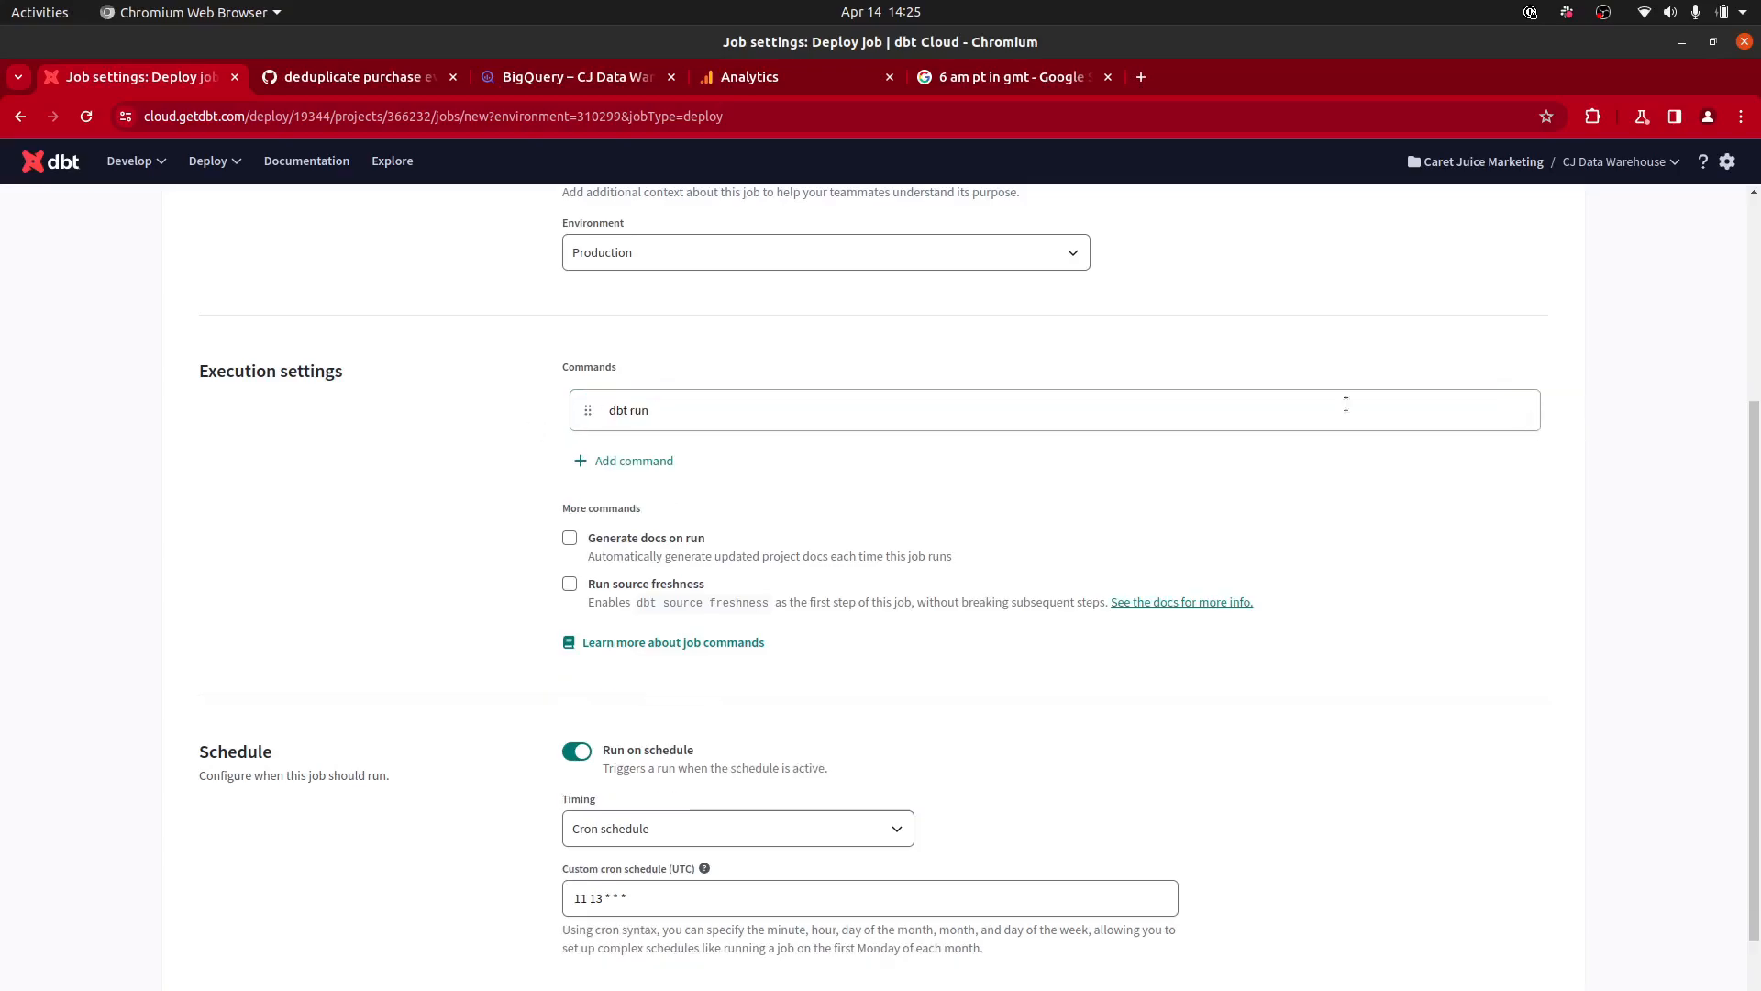
left_click(695, 411)
key("BackSpace")
key("BackSpace")
key("BackSpace")
key("BackSpace")
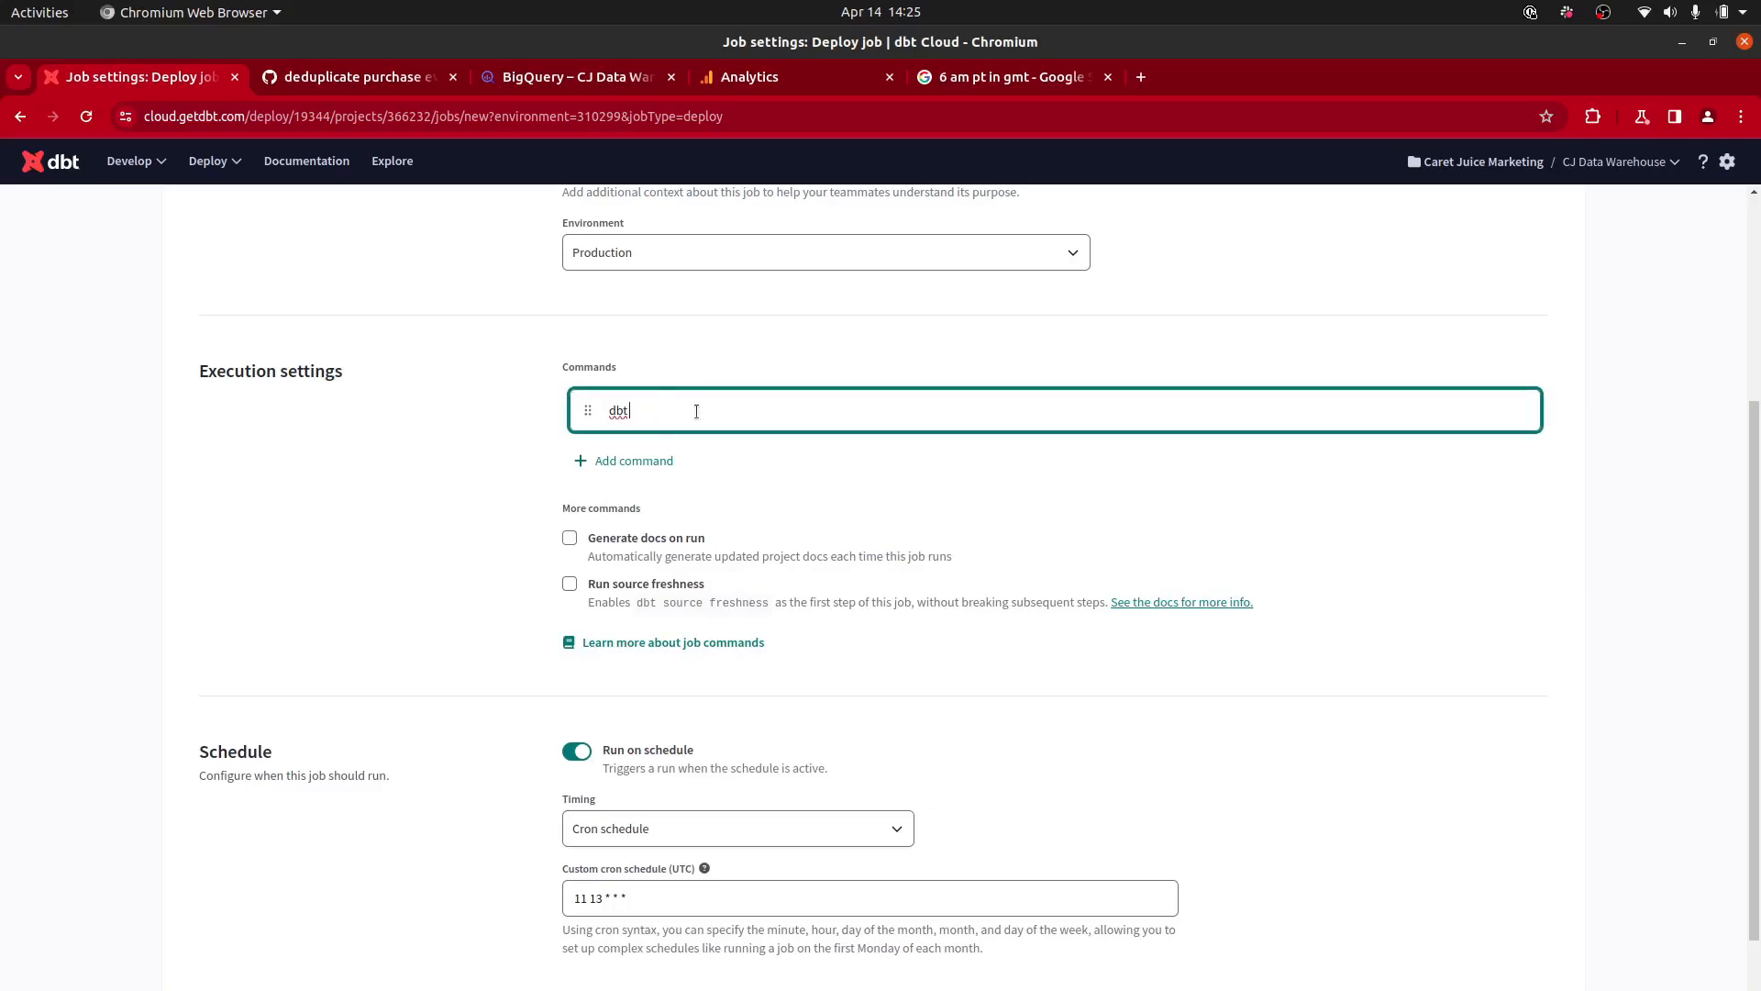
type("build")
left_click(466, 493)
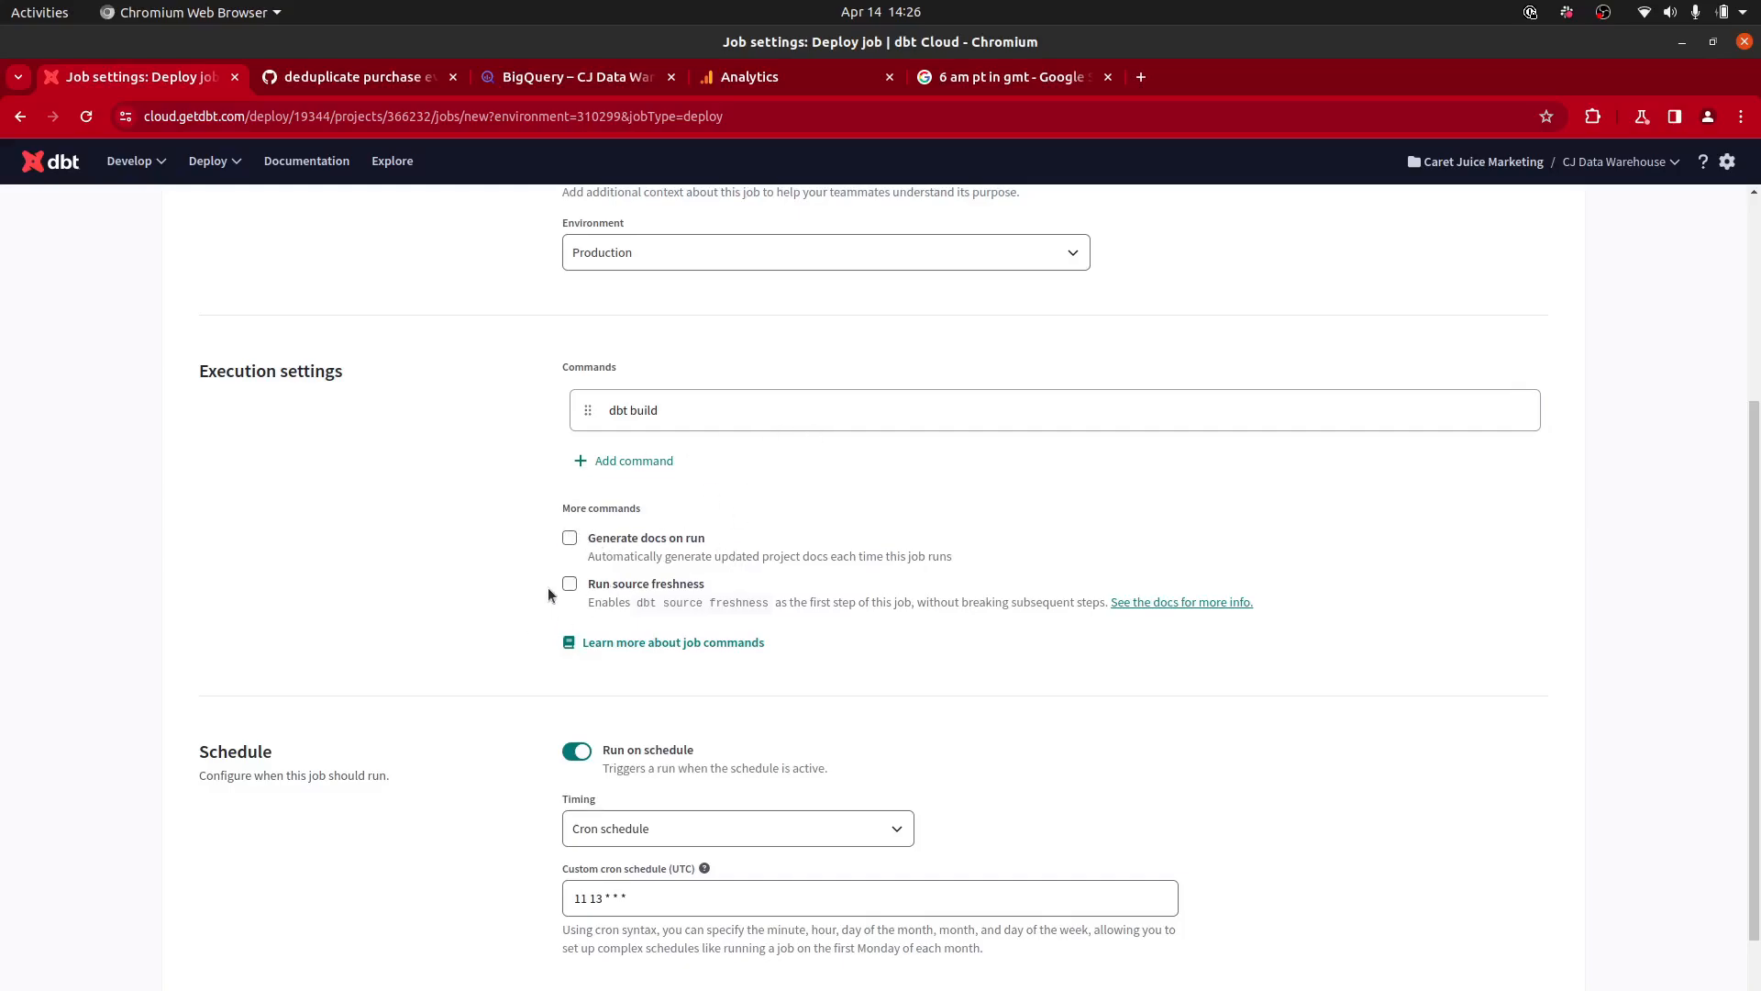
Step: Save the Daily Early AM deploy job and trigger a manual run of it
scroll(1143, 568, "down", 3)
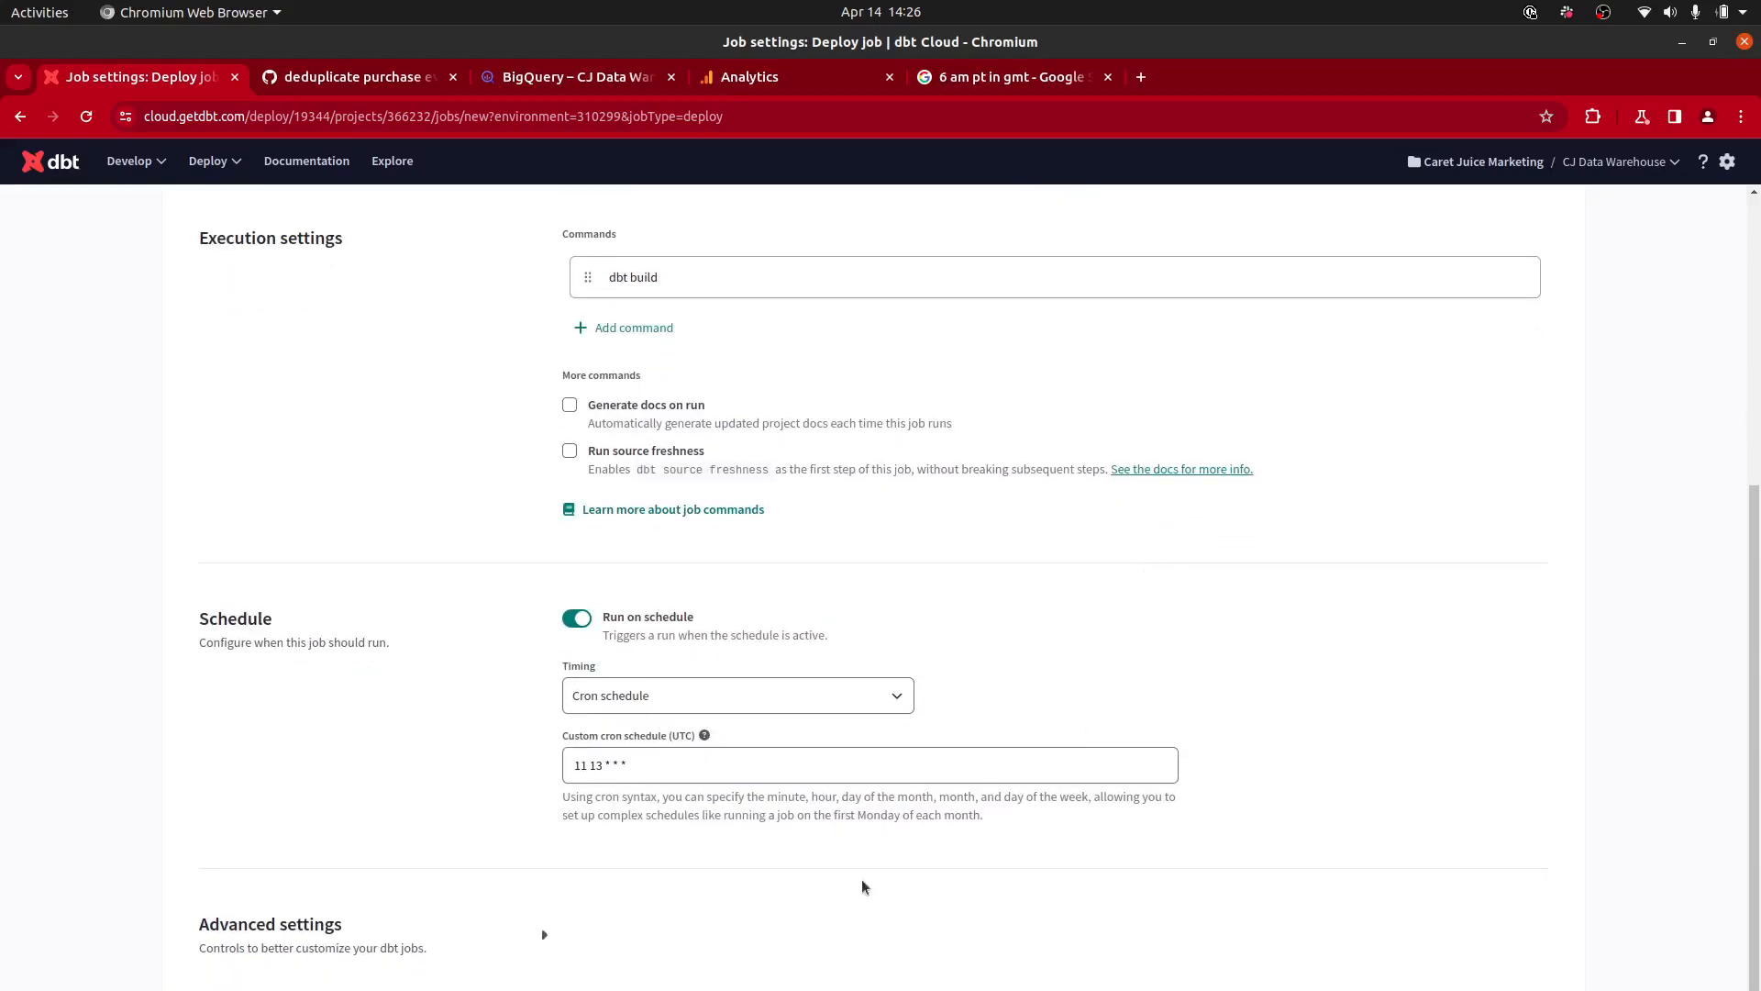
scroll(937, 694, "up", 5)
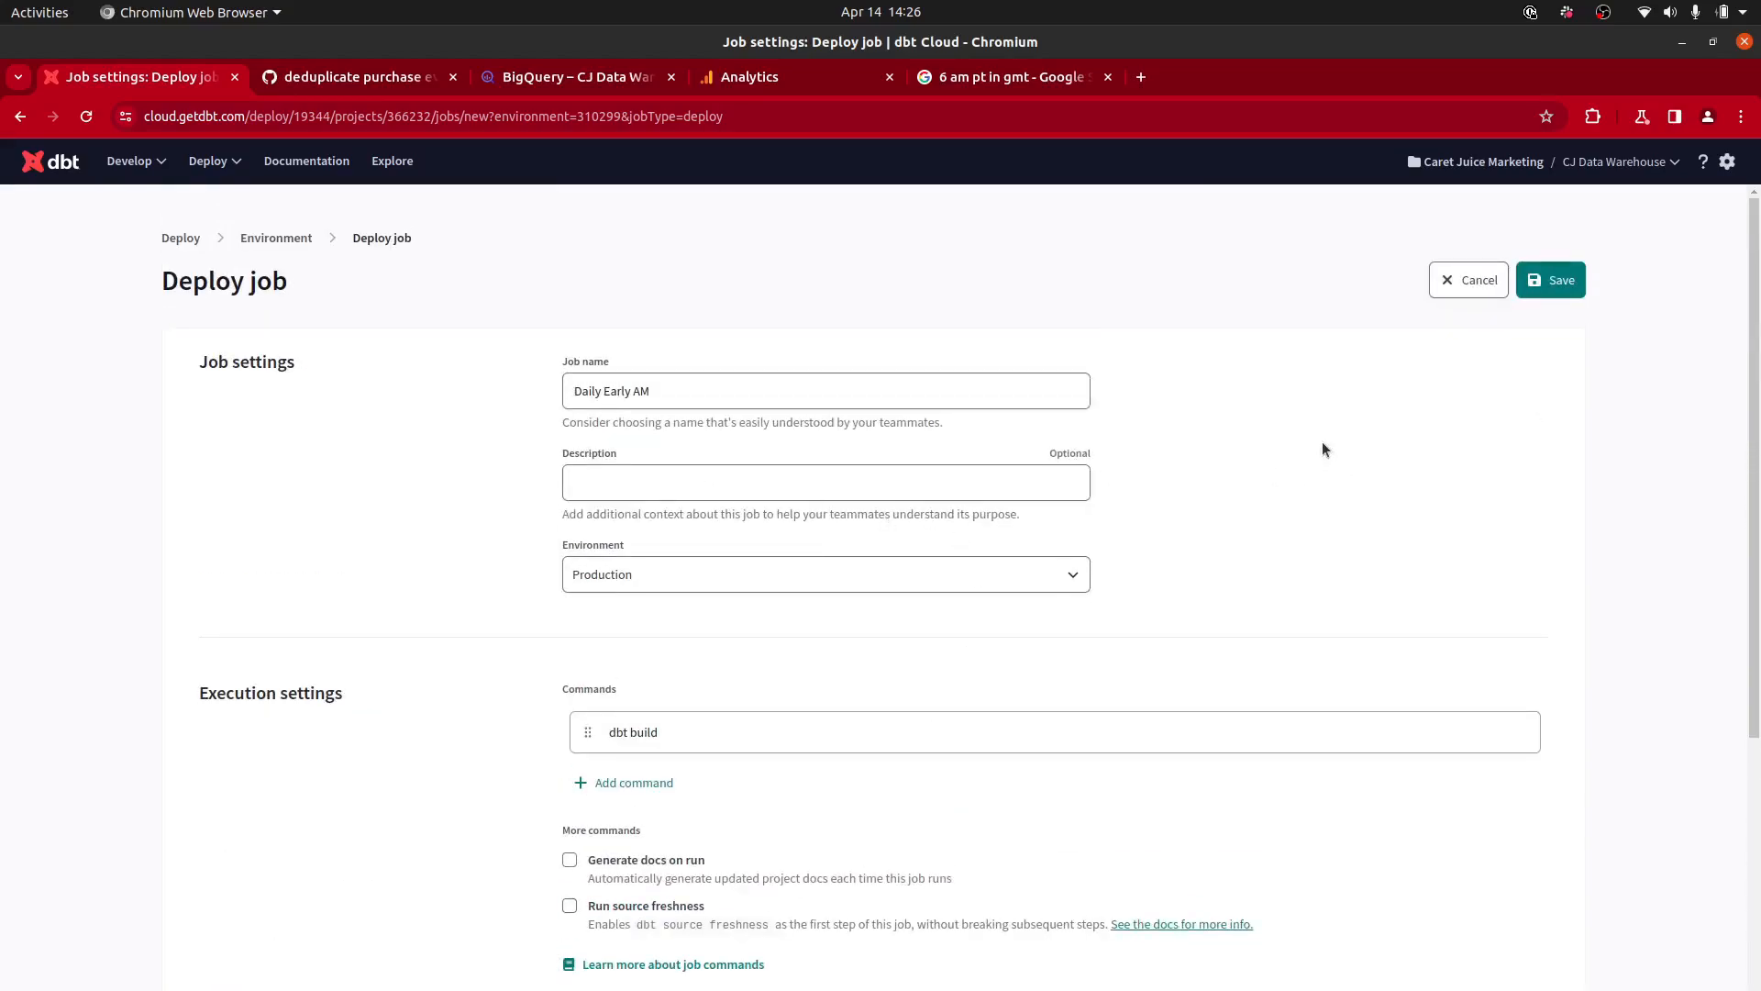
left_click(1560, 292)
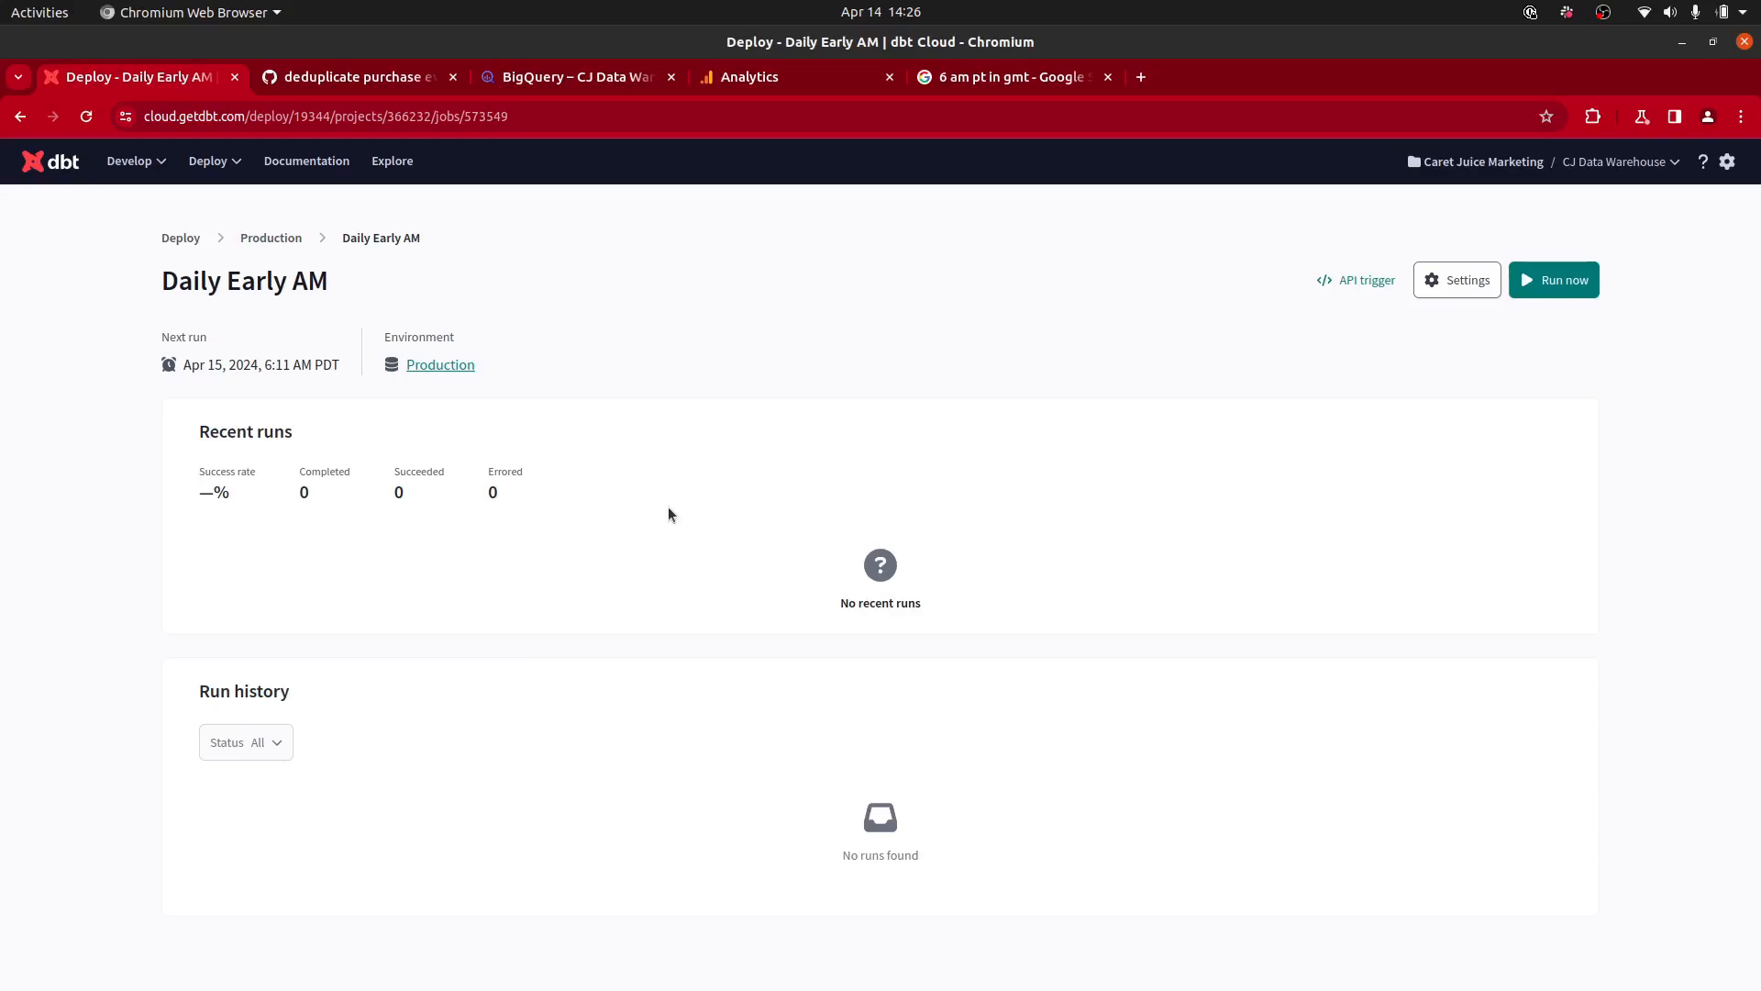
left_click(1560, 280)
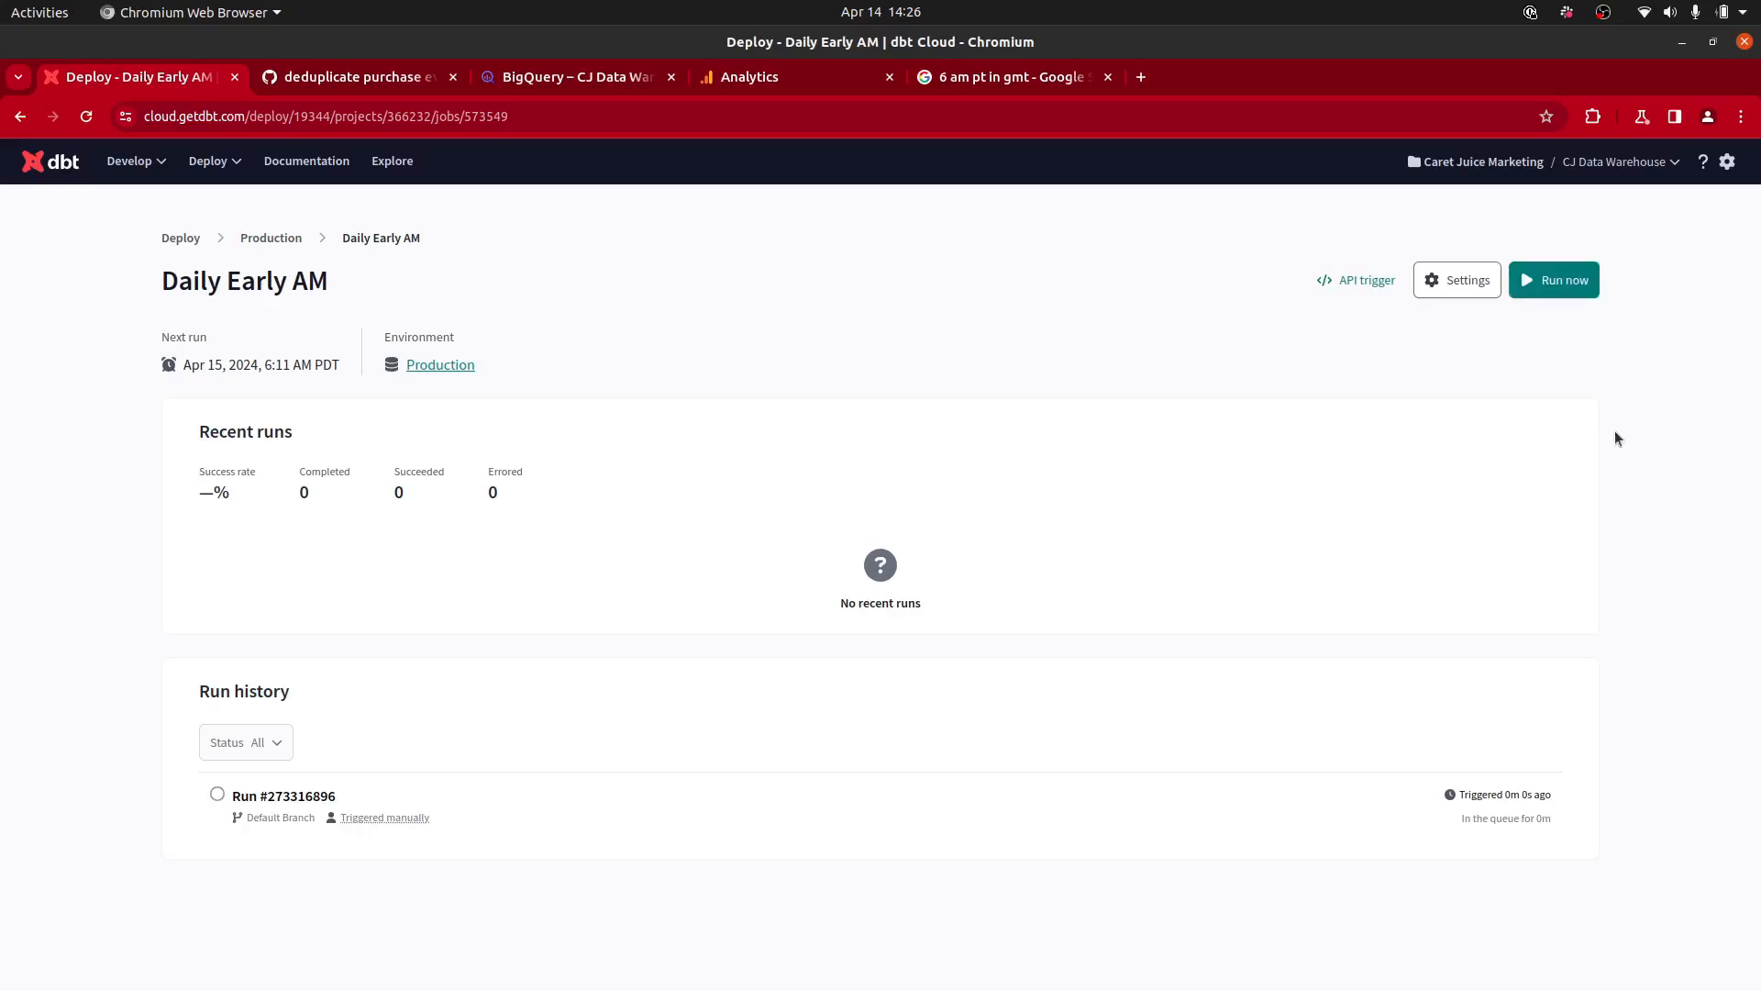
Step: Open the triggered run from the run history, expand its dbt build stage and reload the run status
left_click(287, 797)
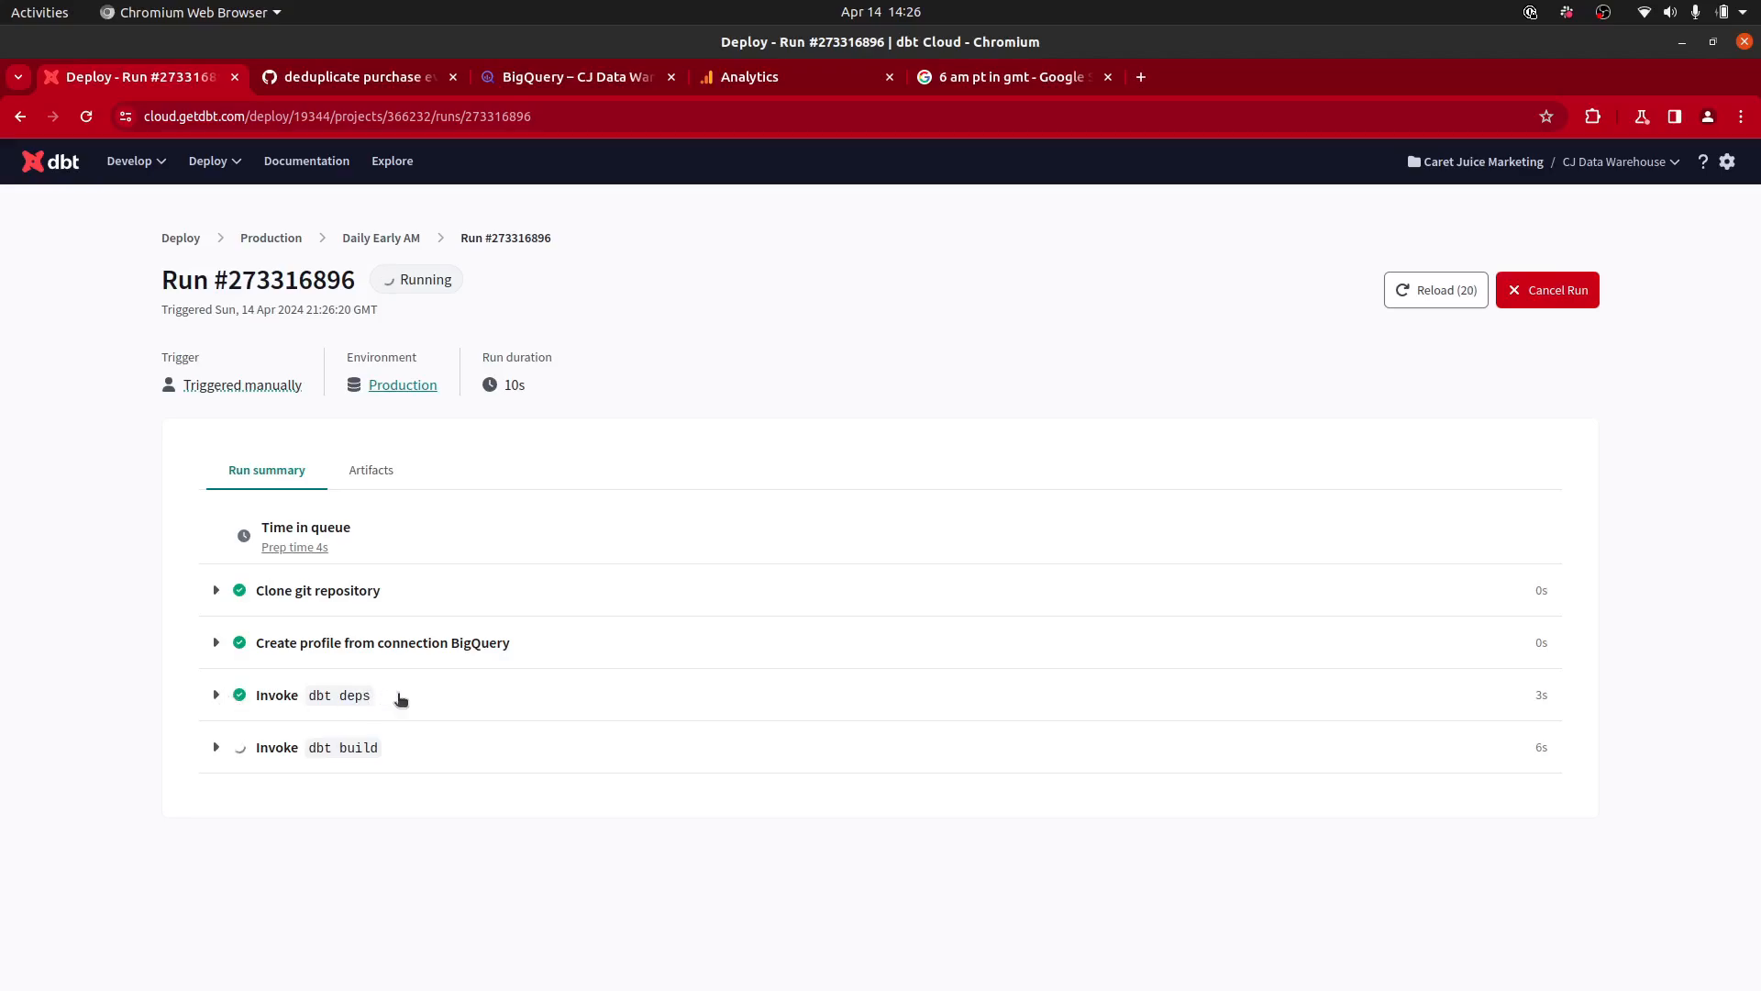
left_click(209, 745)
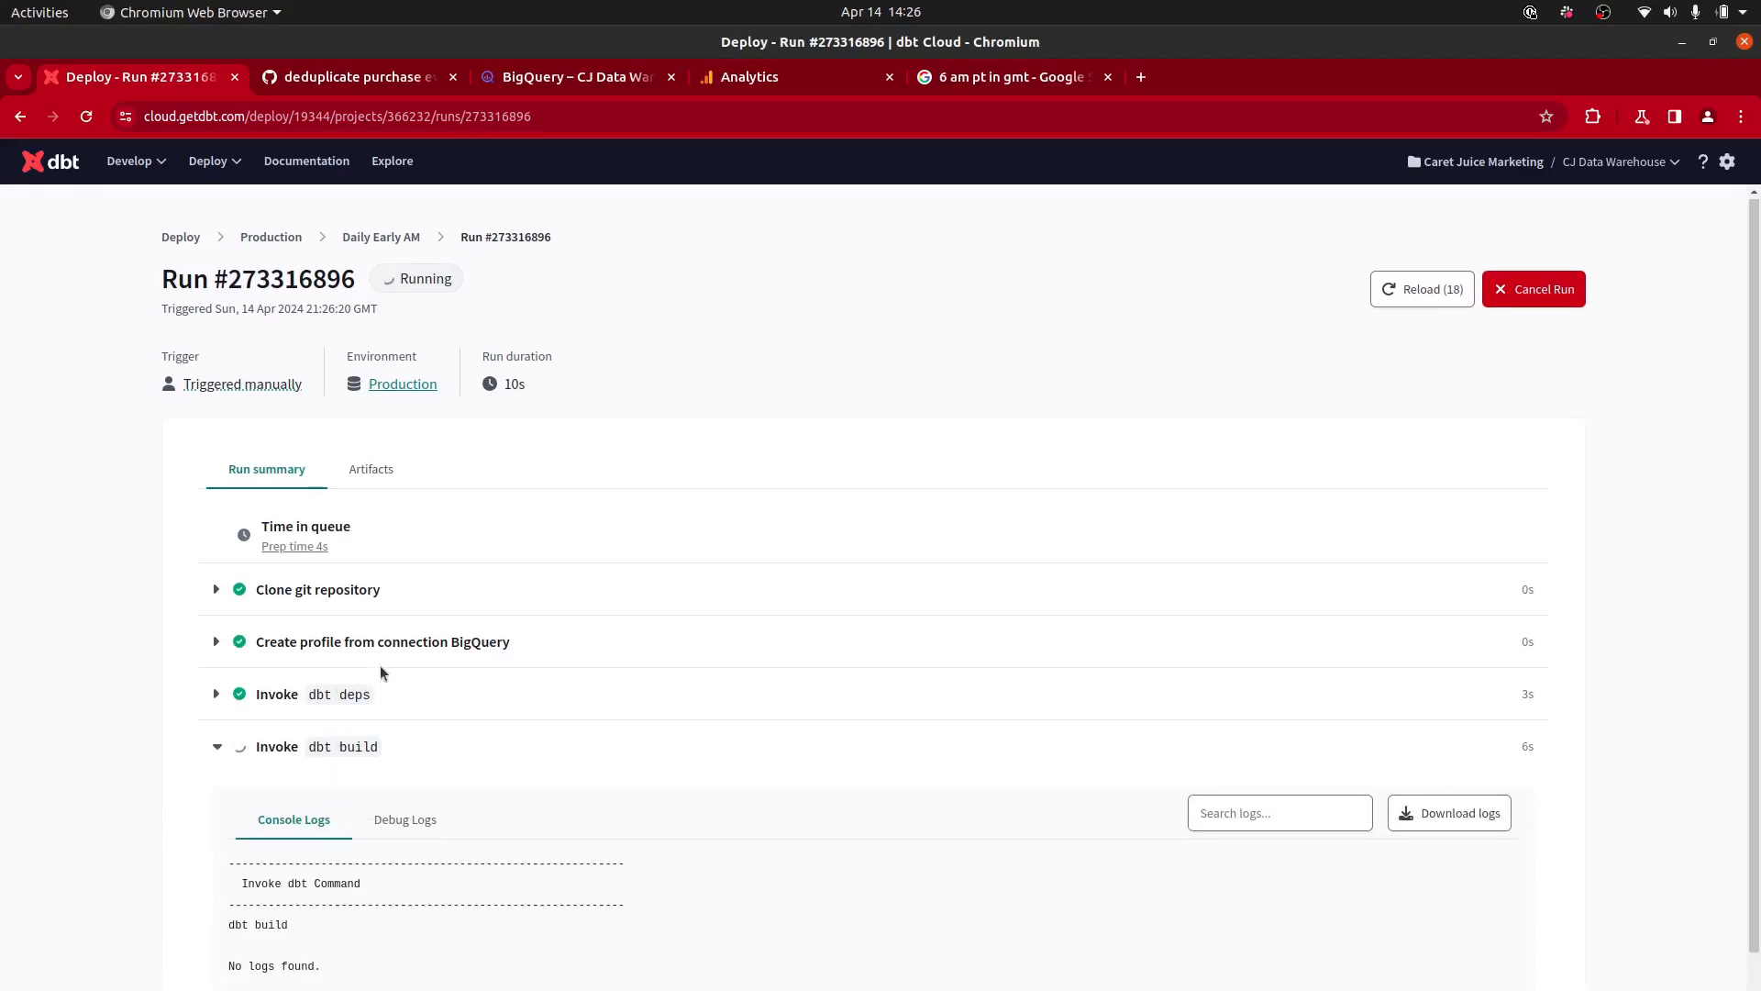
scroll(550, 679, "down", 1)
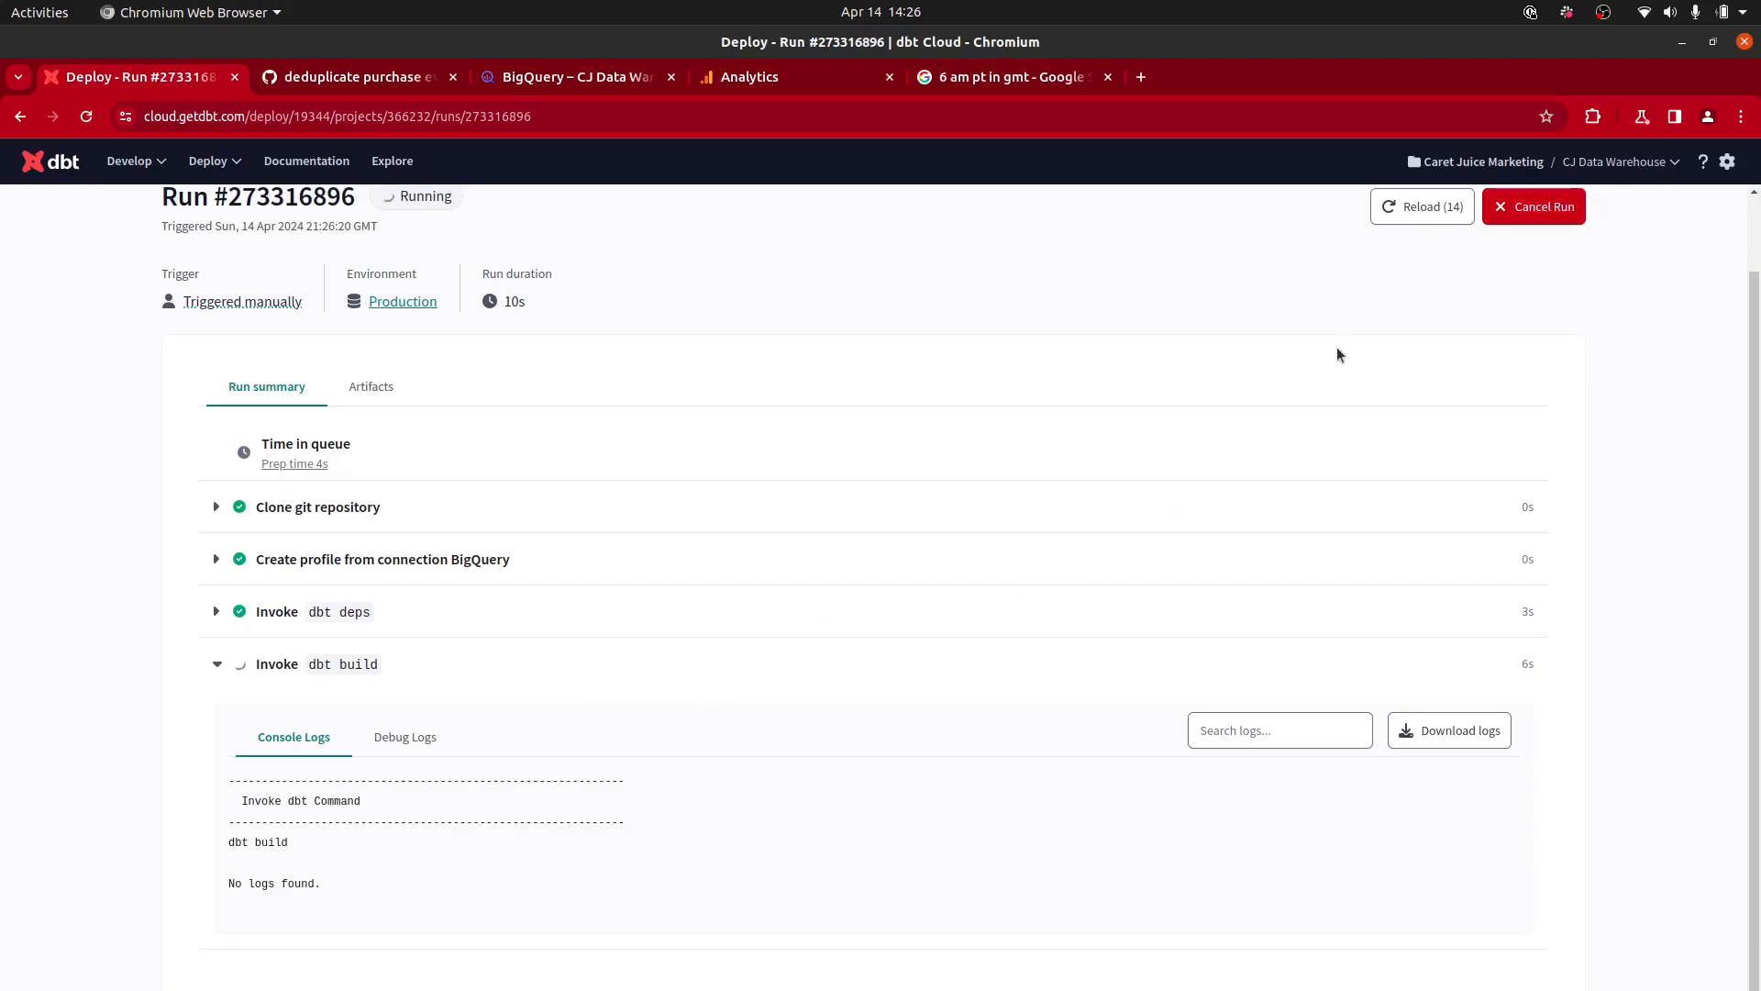
left_click(1407, 211)
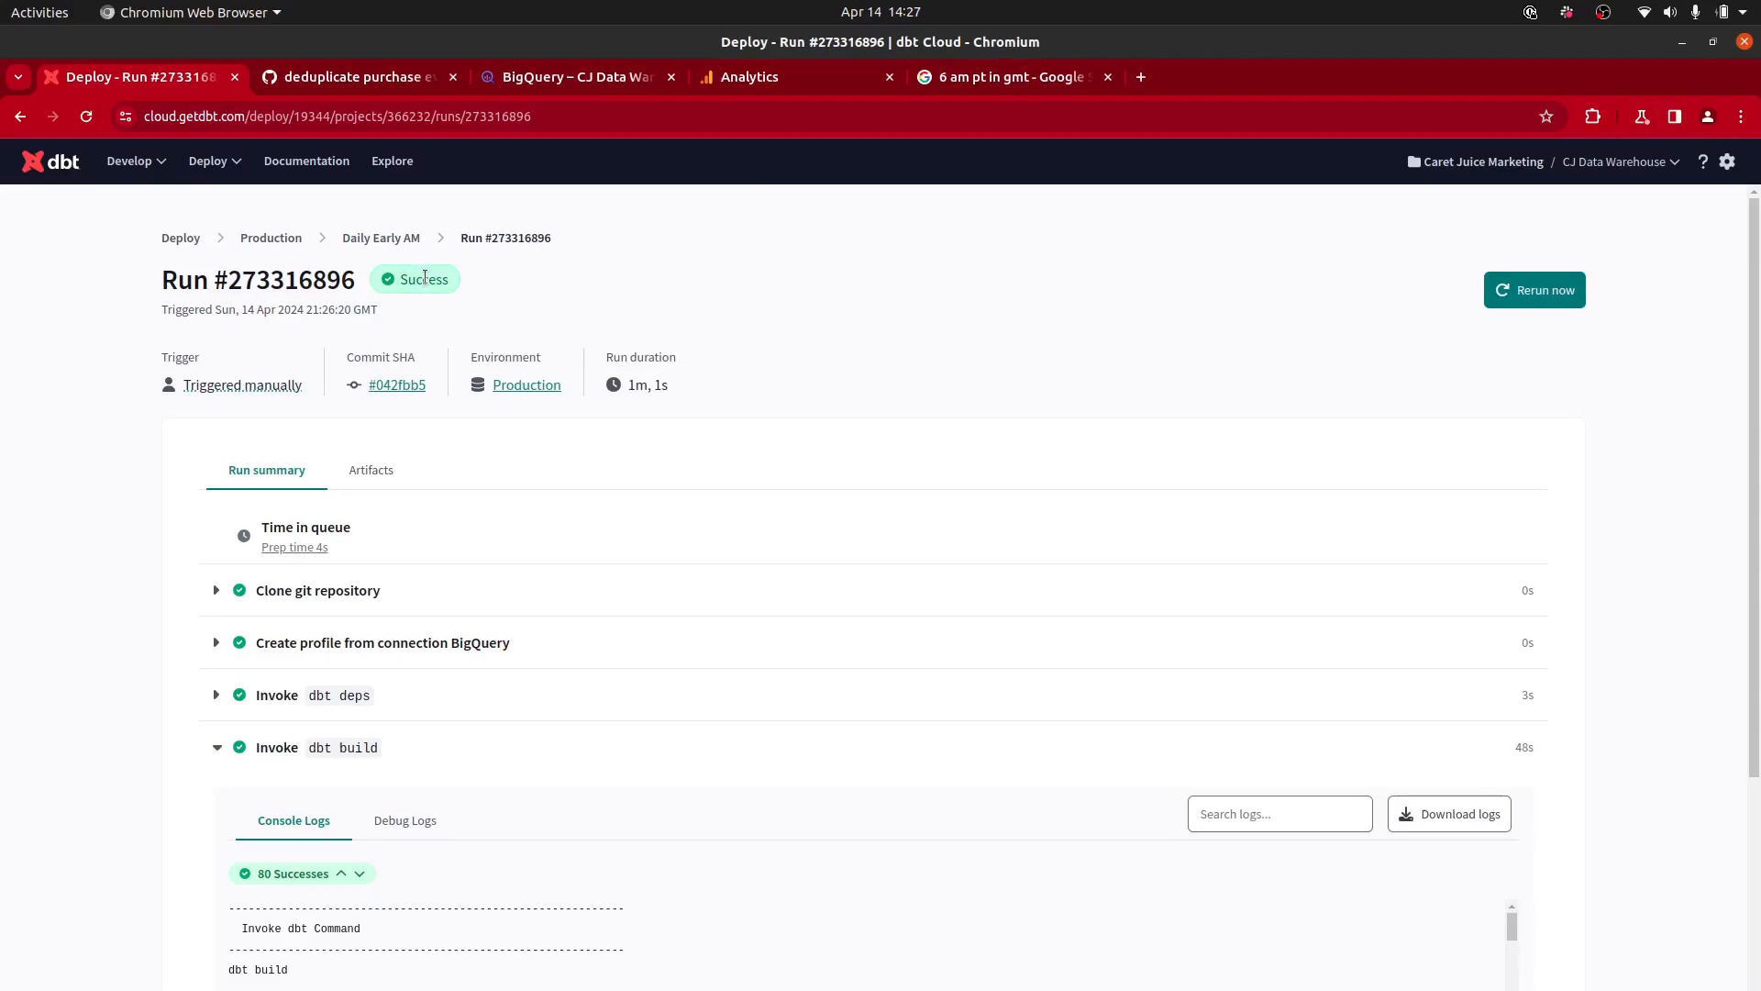
Step: Review the dbt build console logs from start to end and collapse them
scroll(249, 635, "down", 2)
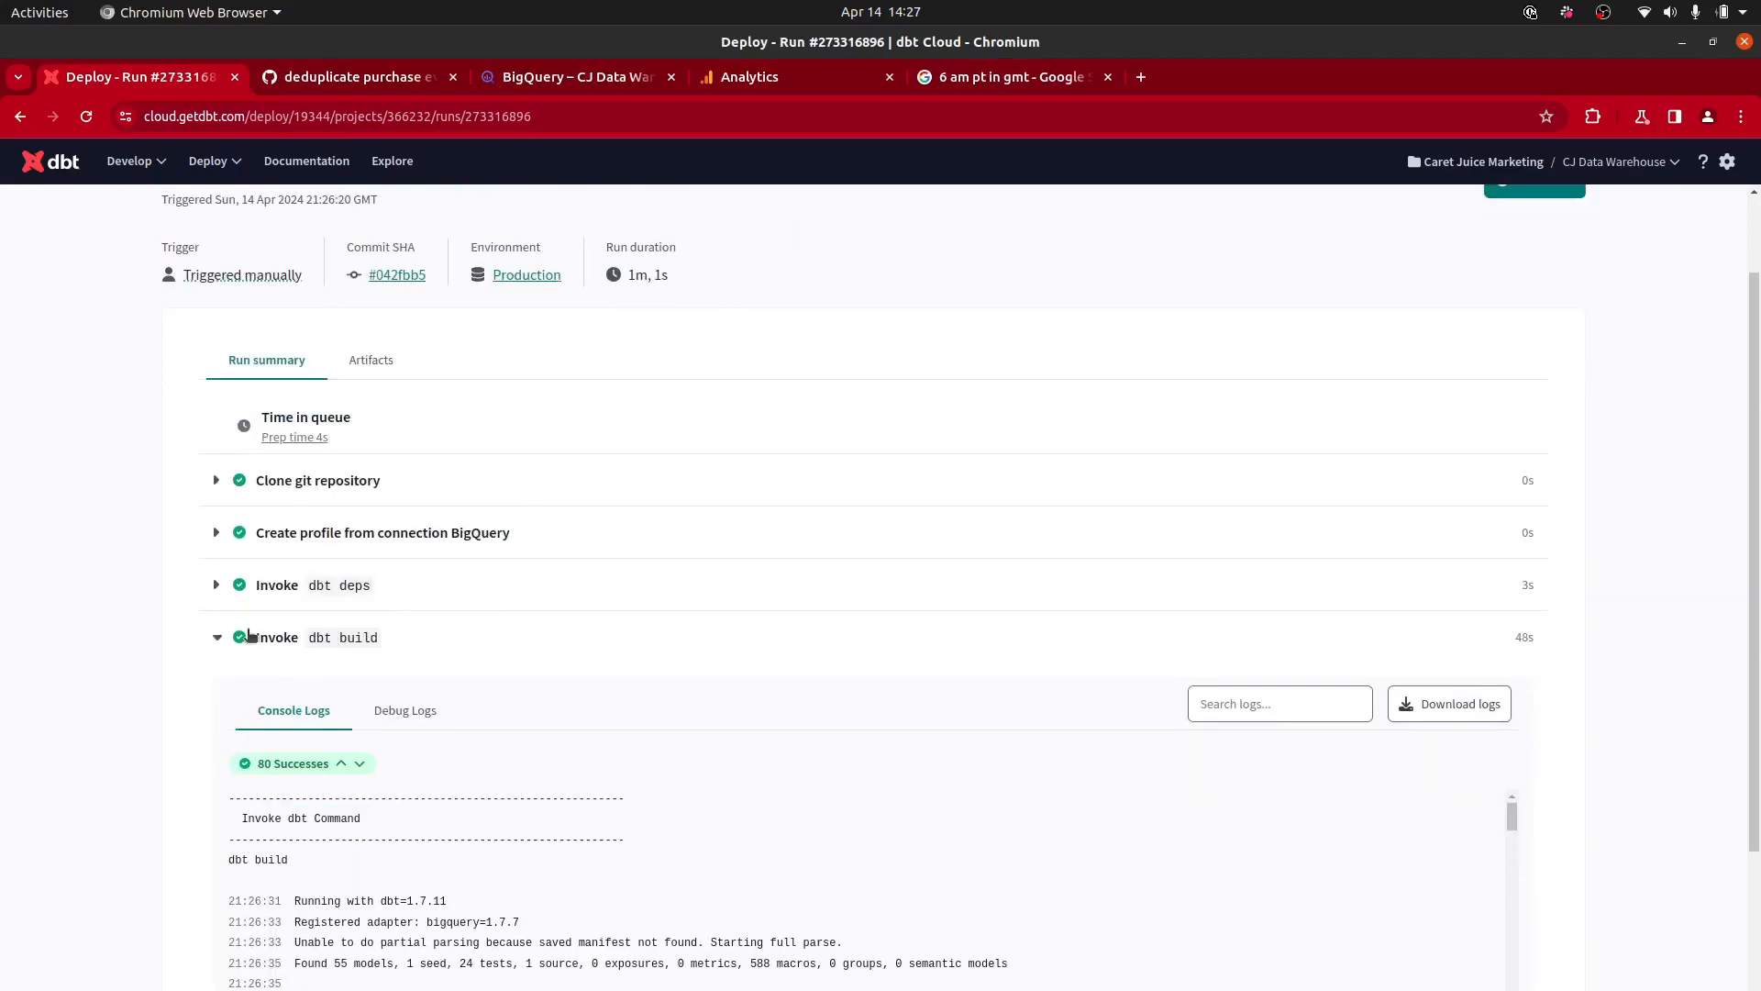
left_click(220, 637)
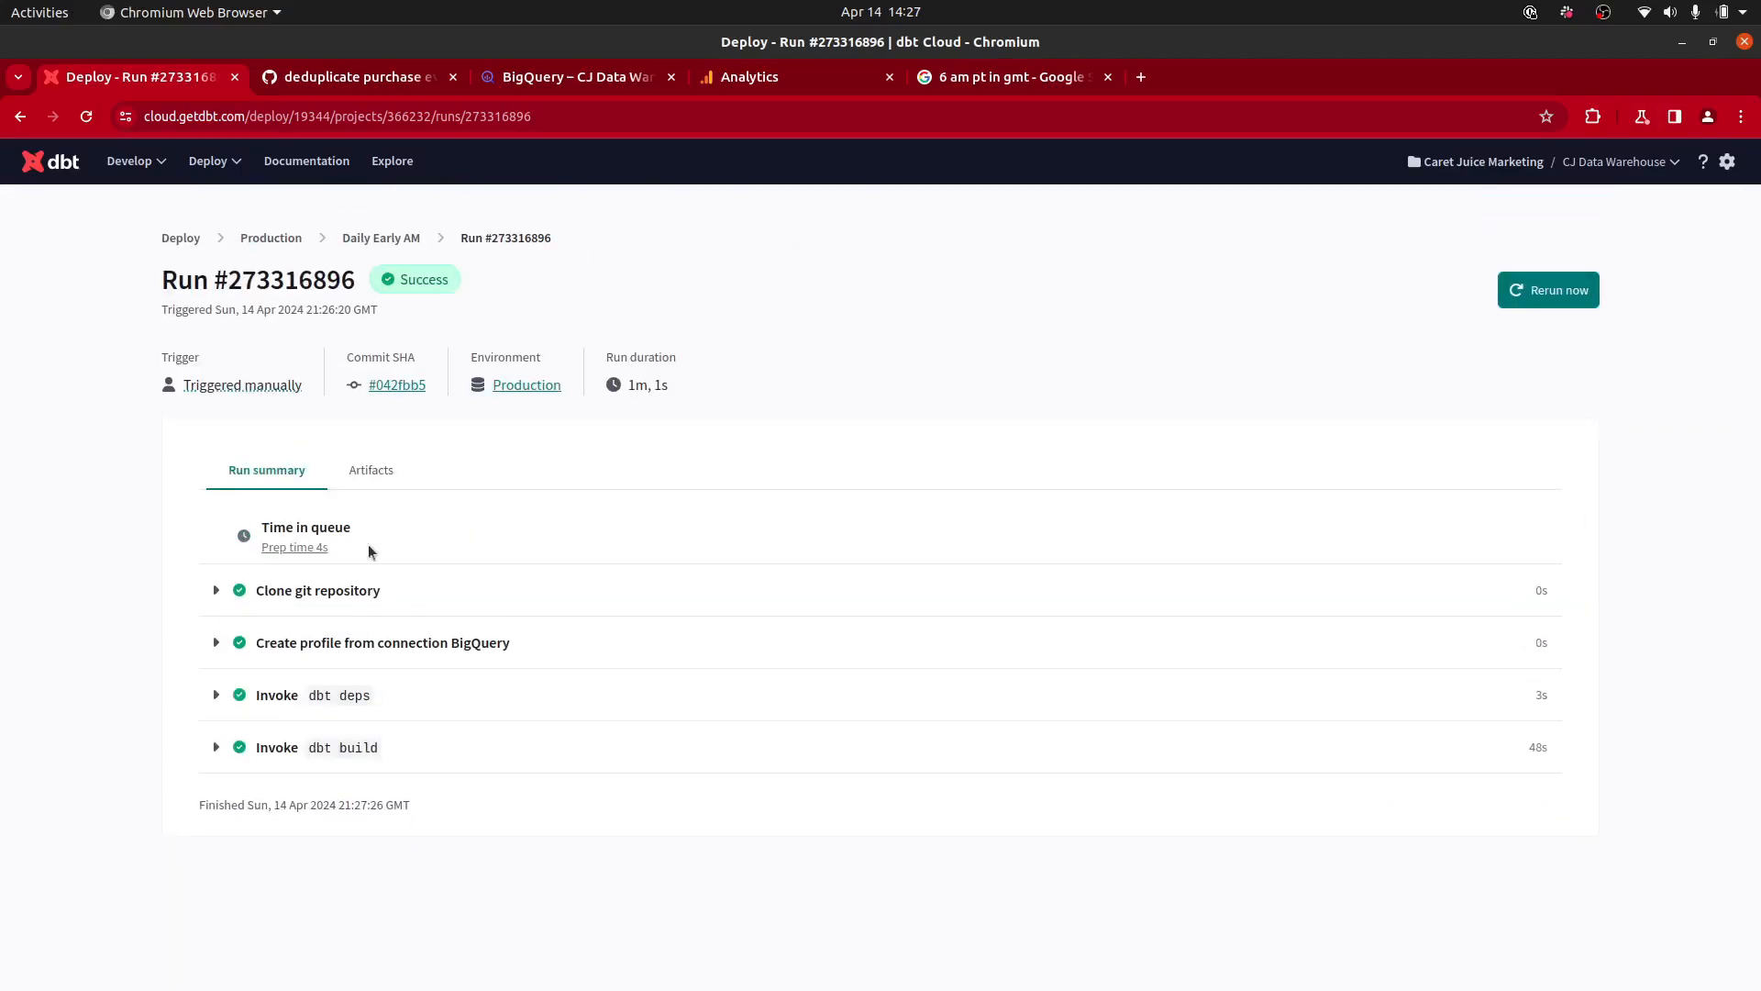
left_click(220, 747)
scroll(660, 578, "down", 5)
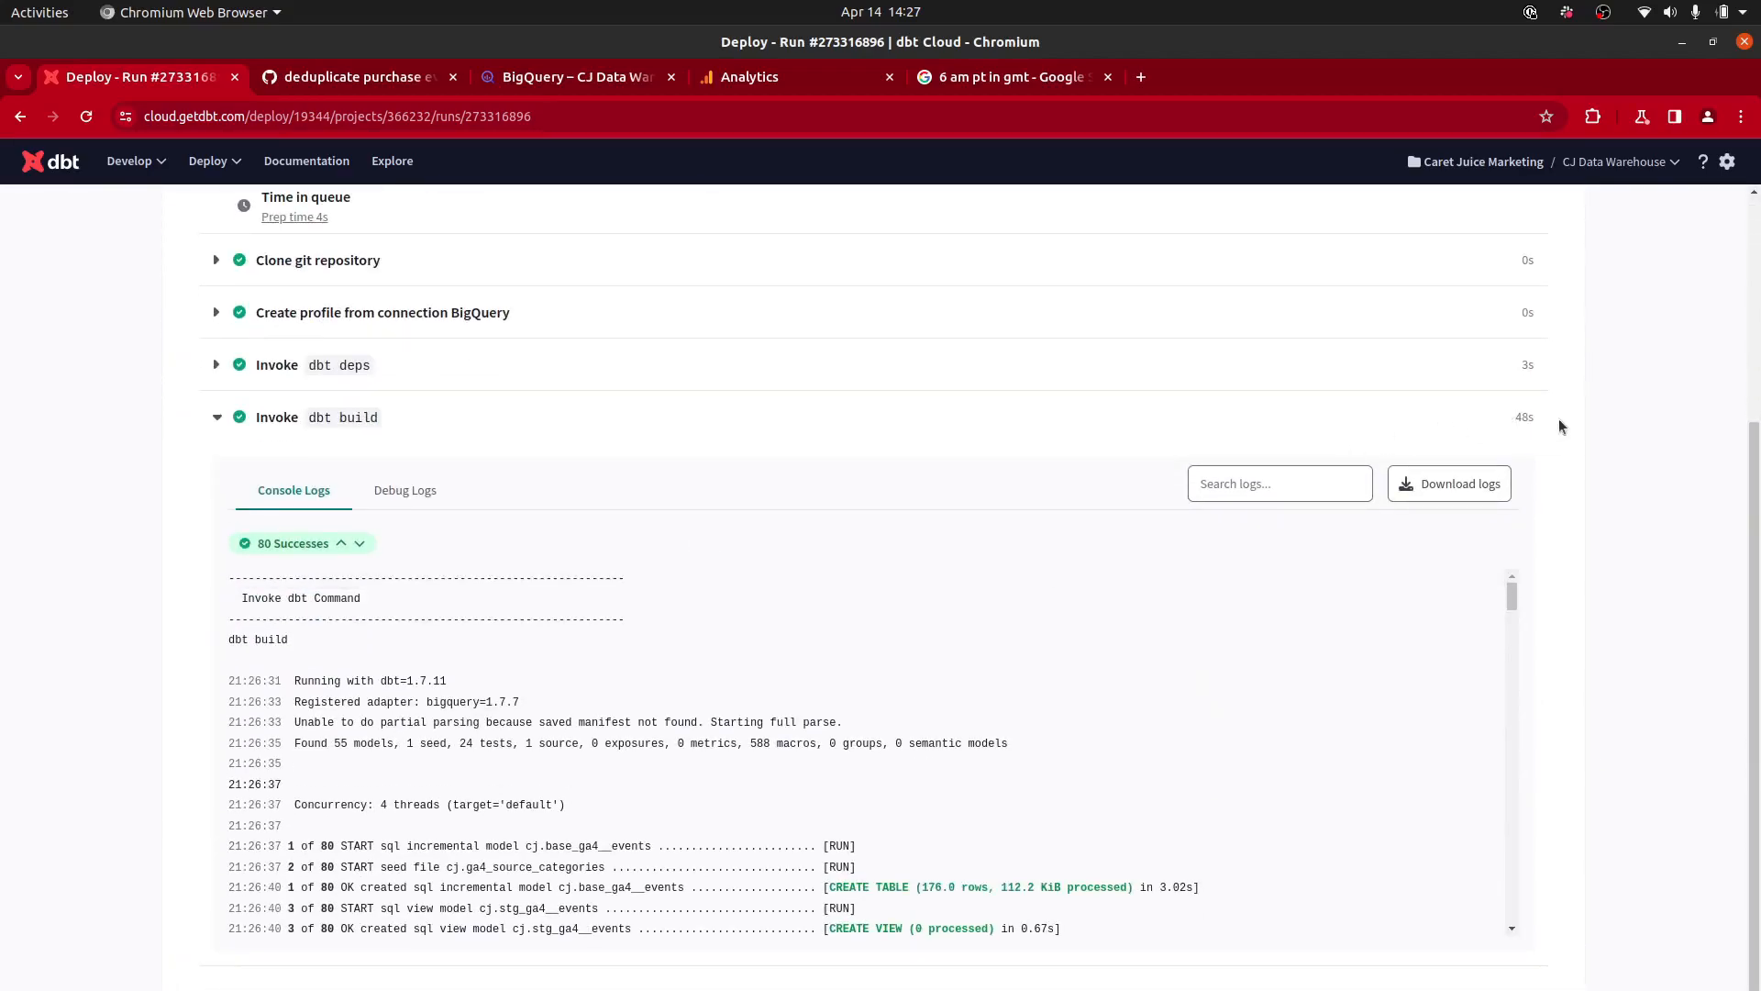
scroll(1033, 756, "down", 10)
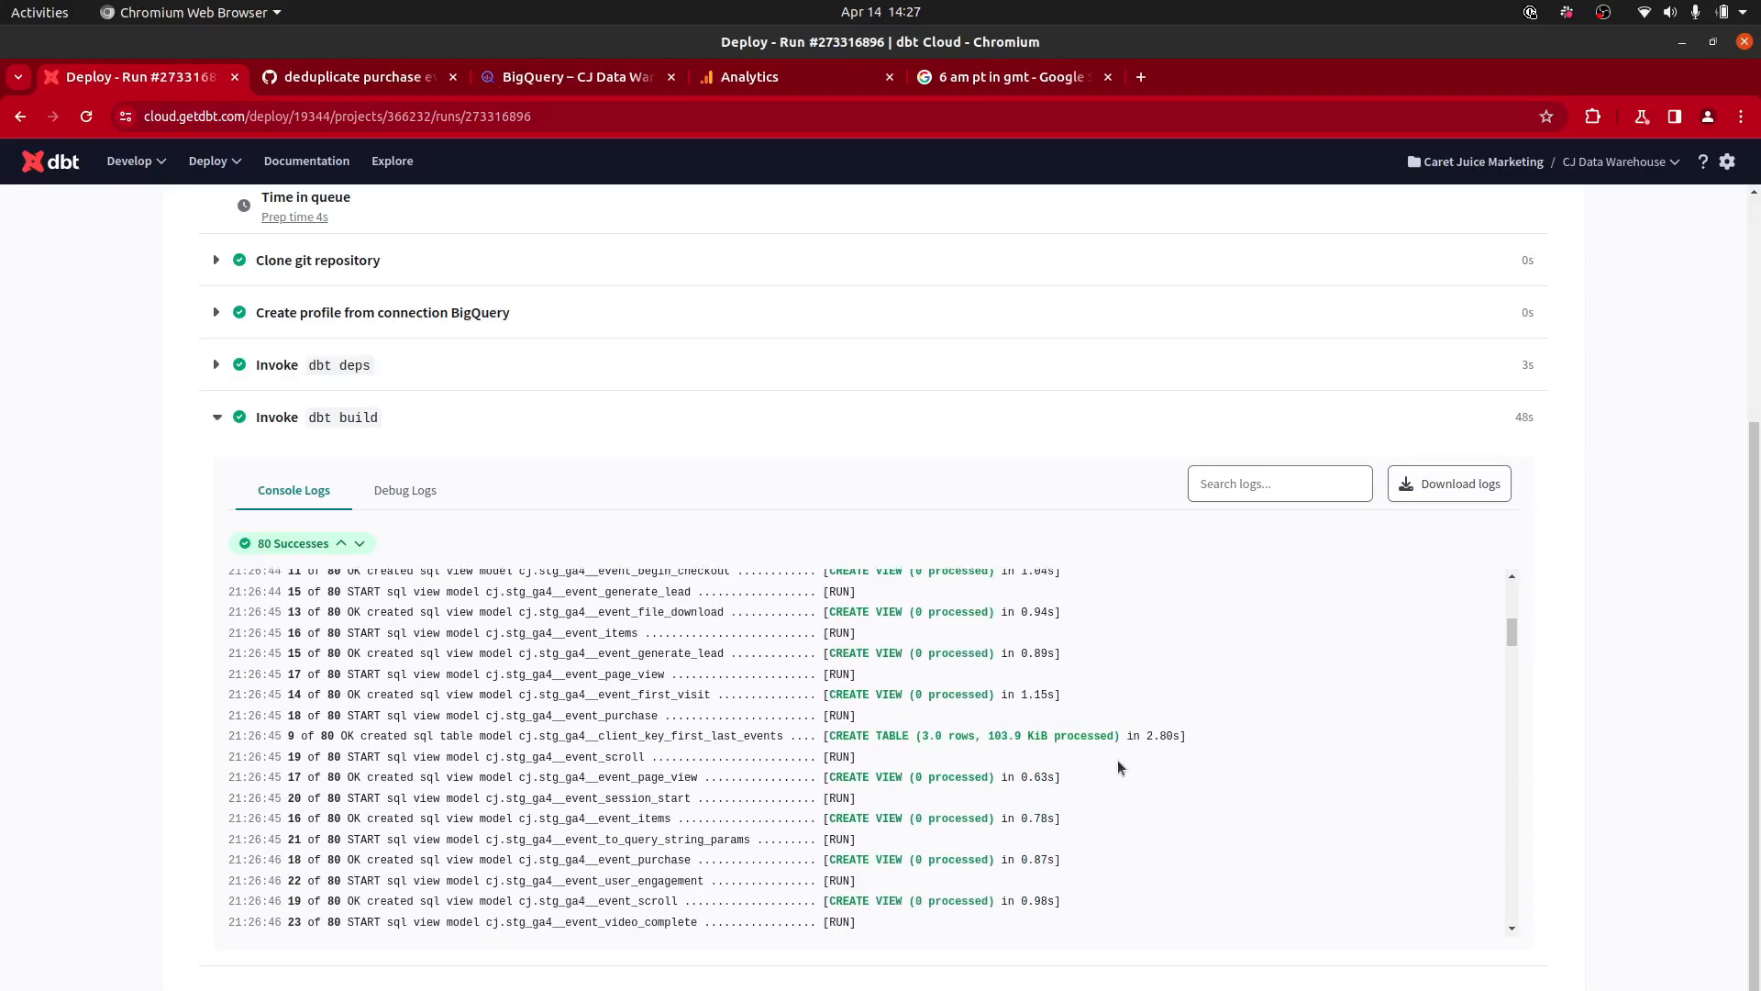
scroll(1141, 756, "down", 20)
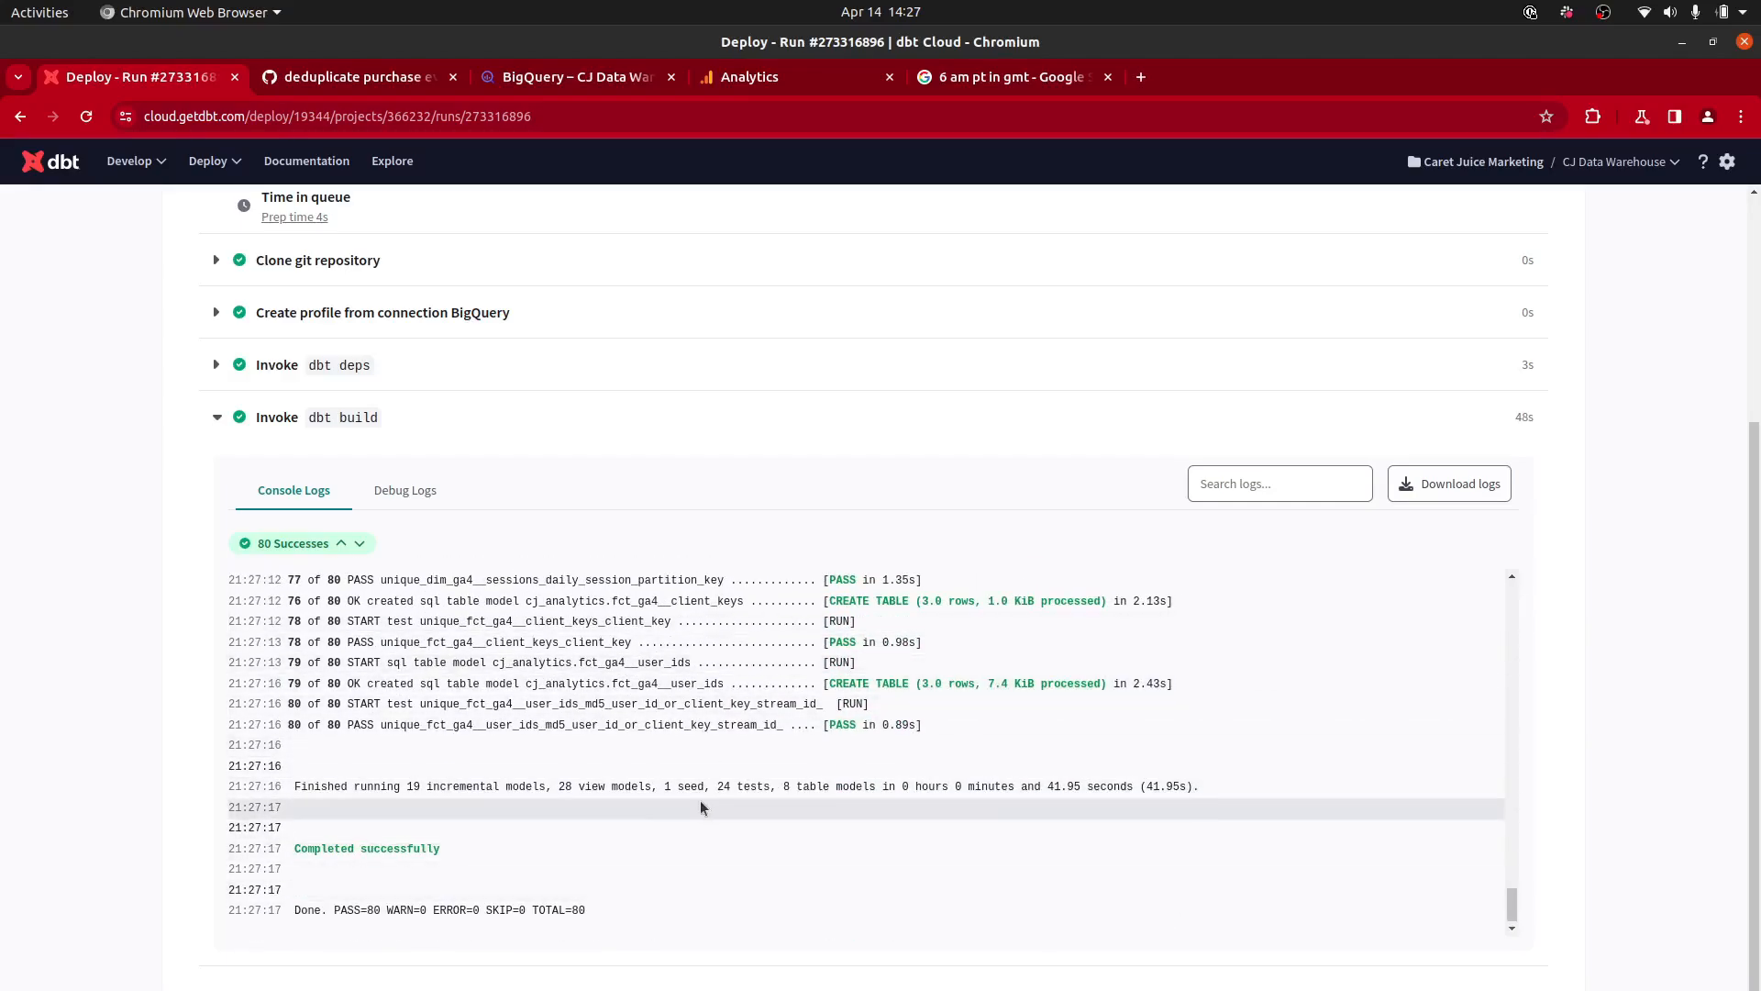
scroll(687, 735, "up", 6)
left_click(217, 418)
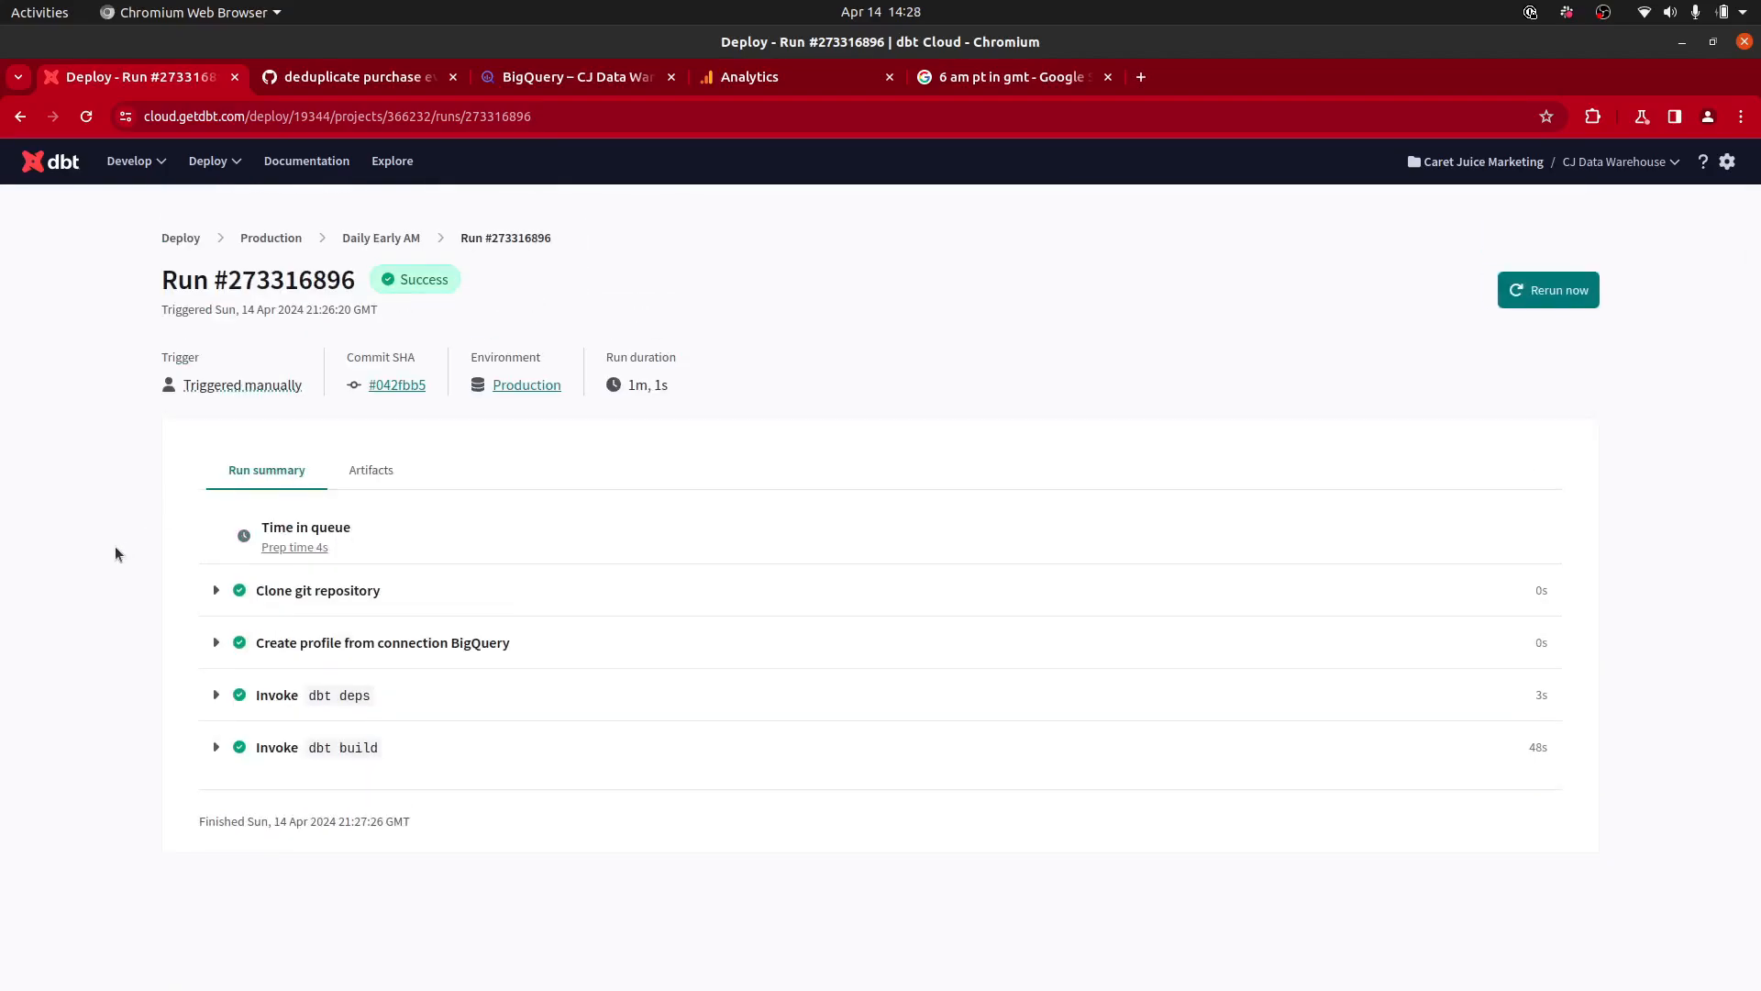
Step: Browse the run's artifacts and download run/cj/models/staging/events/stg_ga4__event_form_submit.sql
left_click(357, 475)
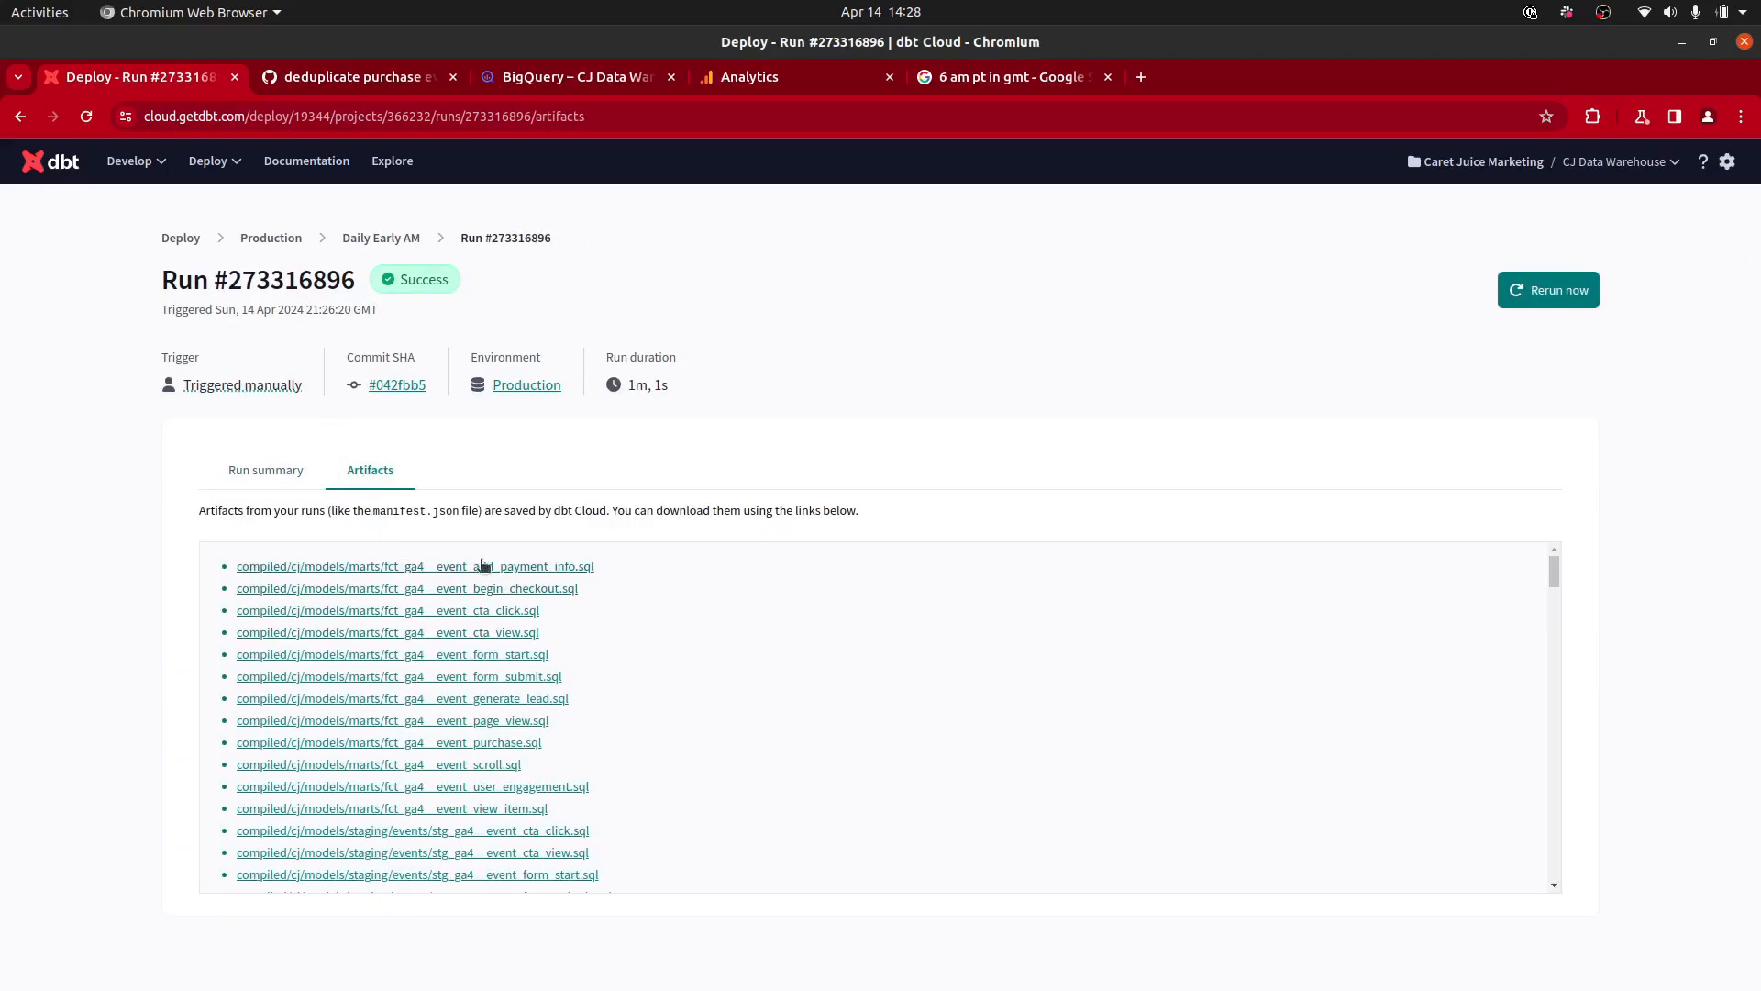
scroll(471, 651, "down", 10)
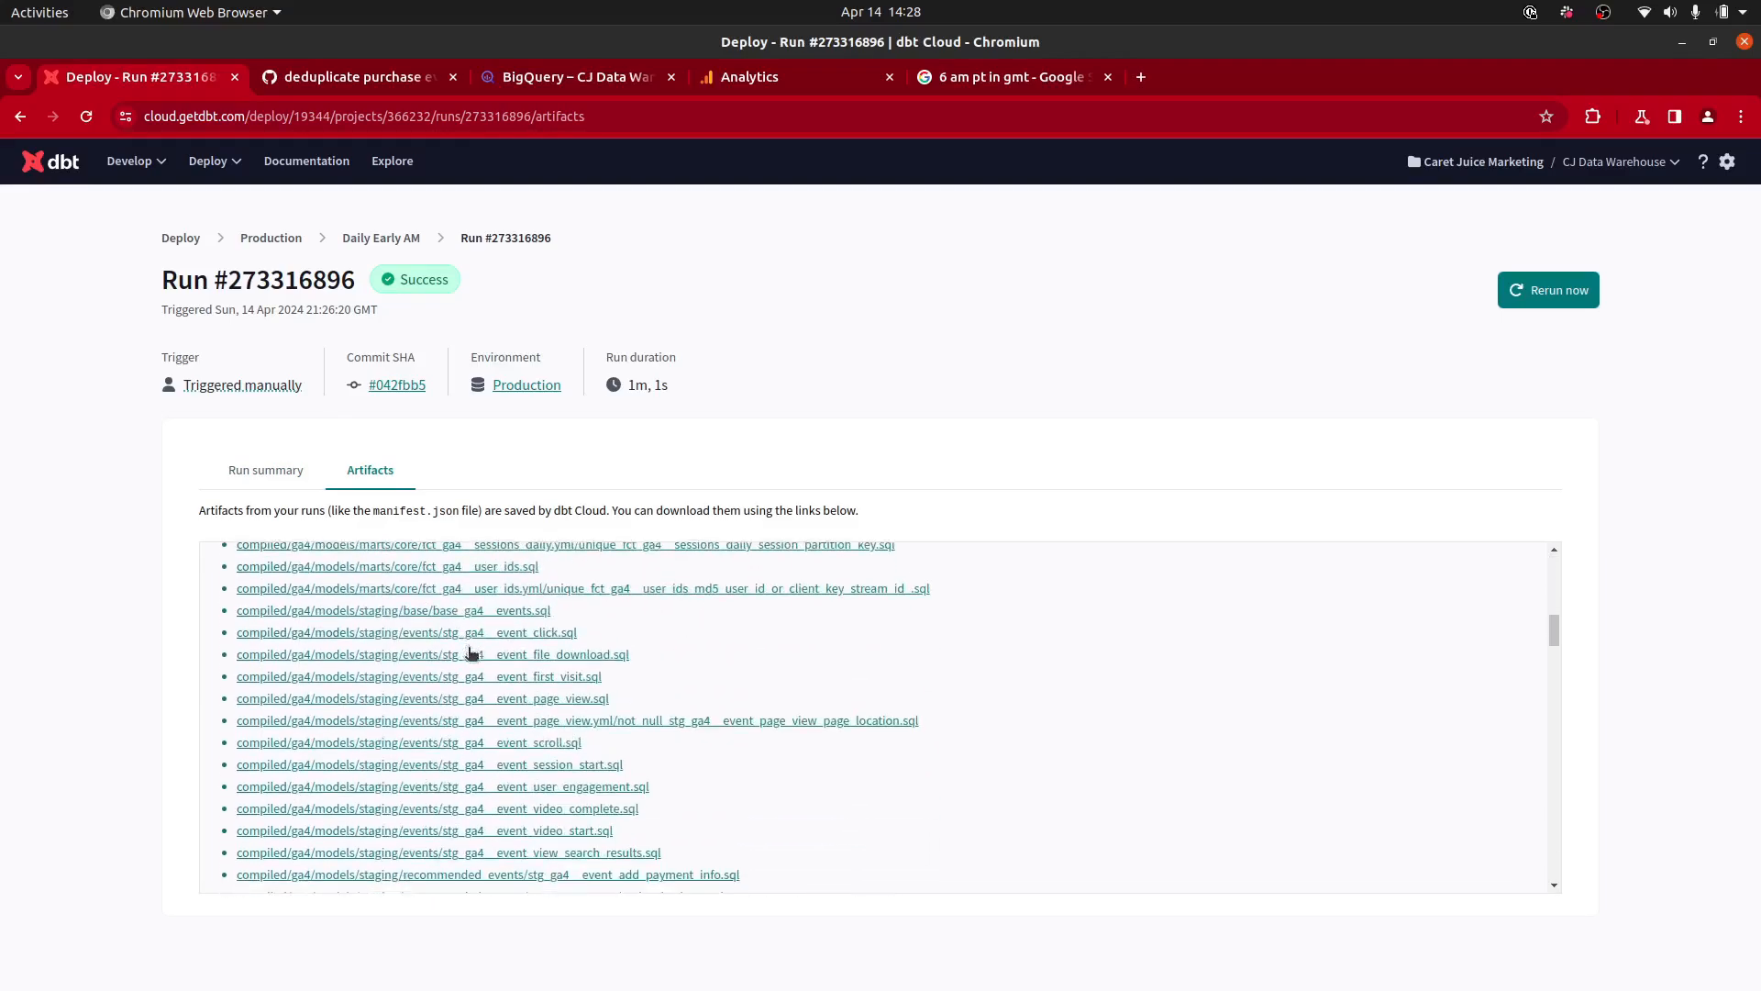
scroll(472, 651, "down", 4)
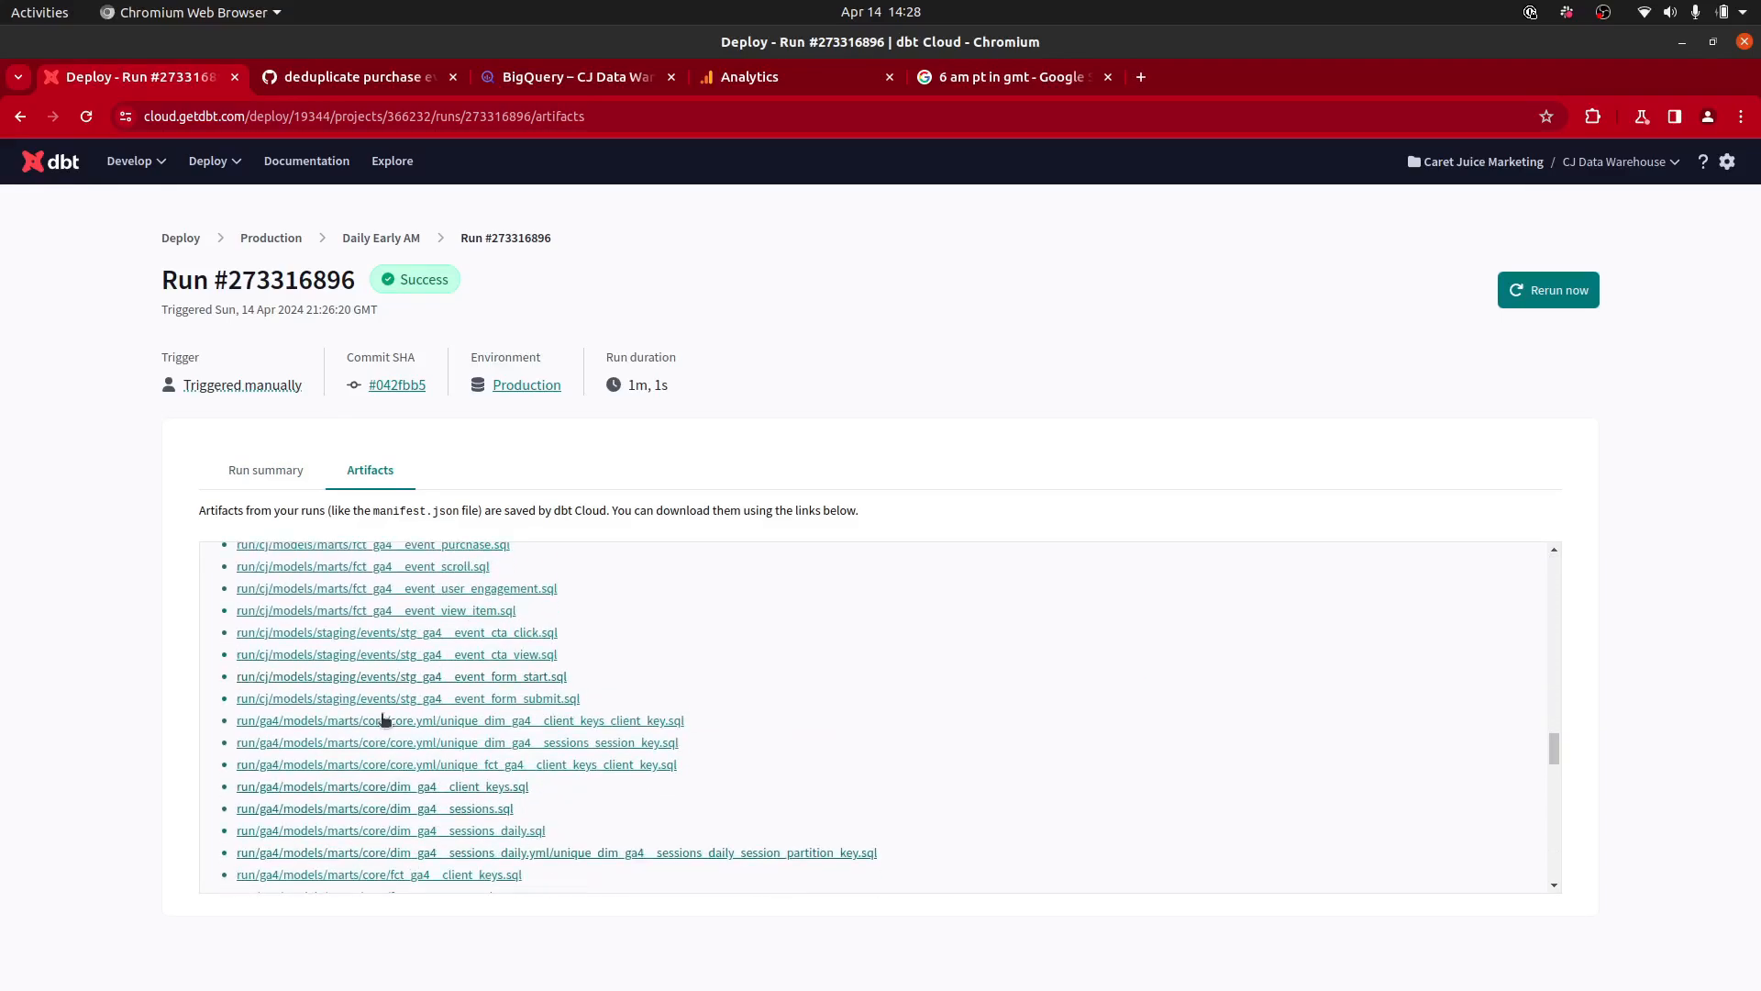
left_click(479, 700)
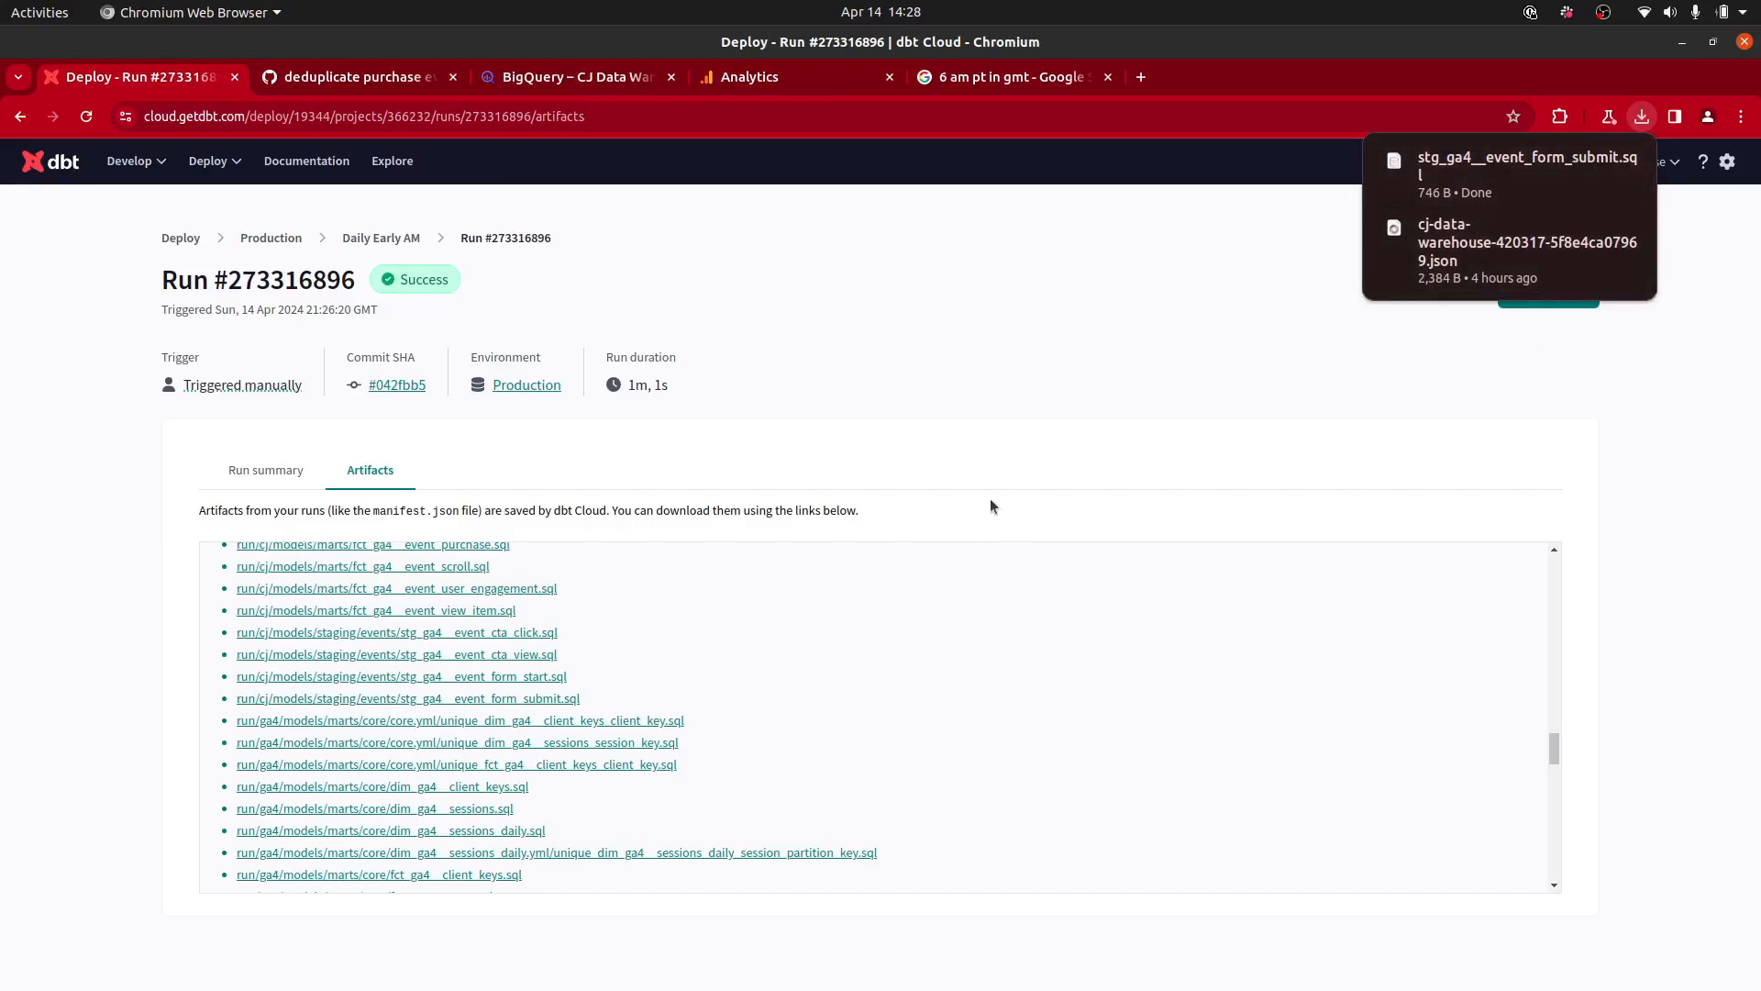
scroll(622, 748, "up", 10)
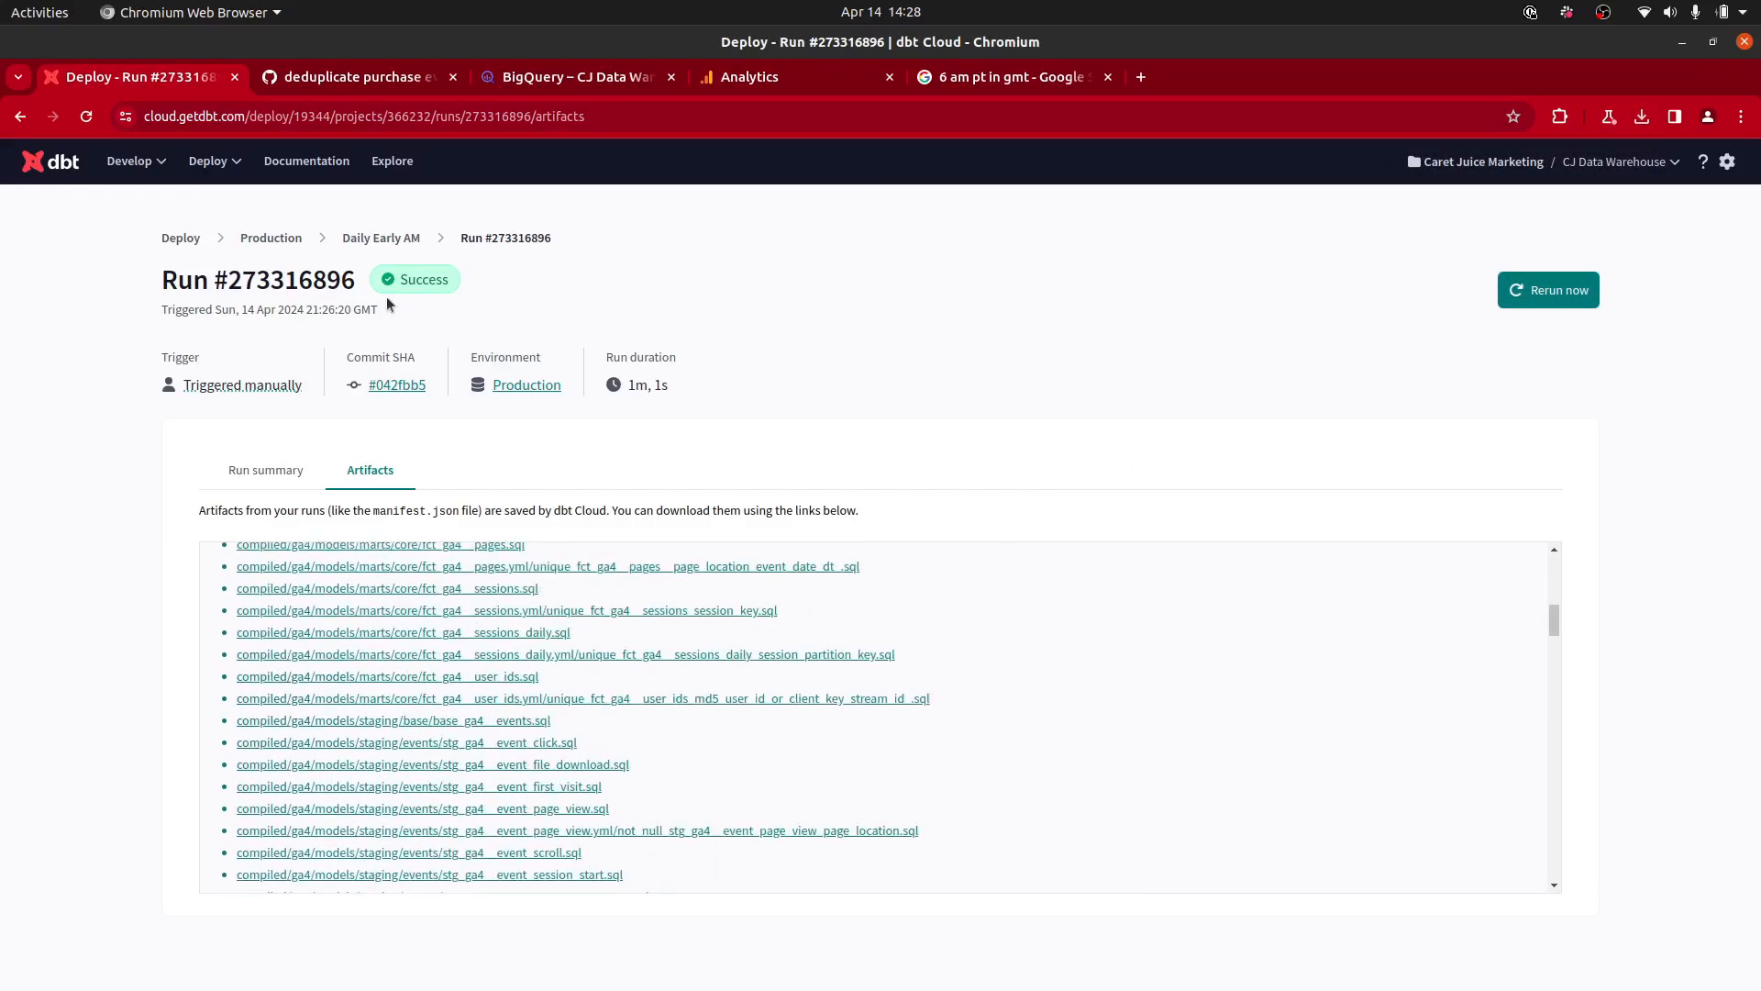
Step: View the Production environment's jobs, then switch to BigQuery and reload it to list the datasets of project cj-data-warehouse-417316
left_click(288, 238)
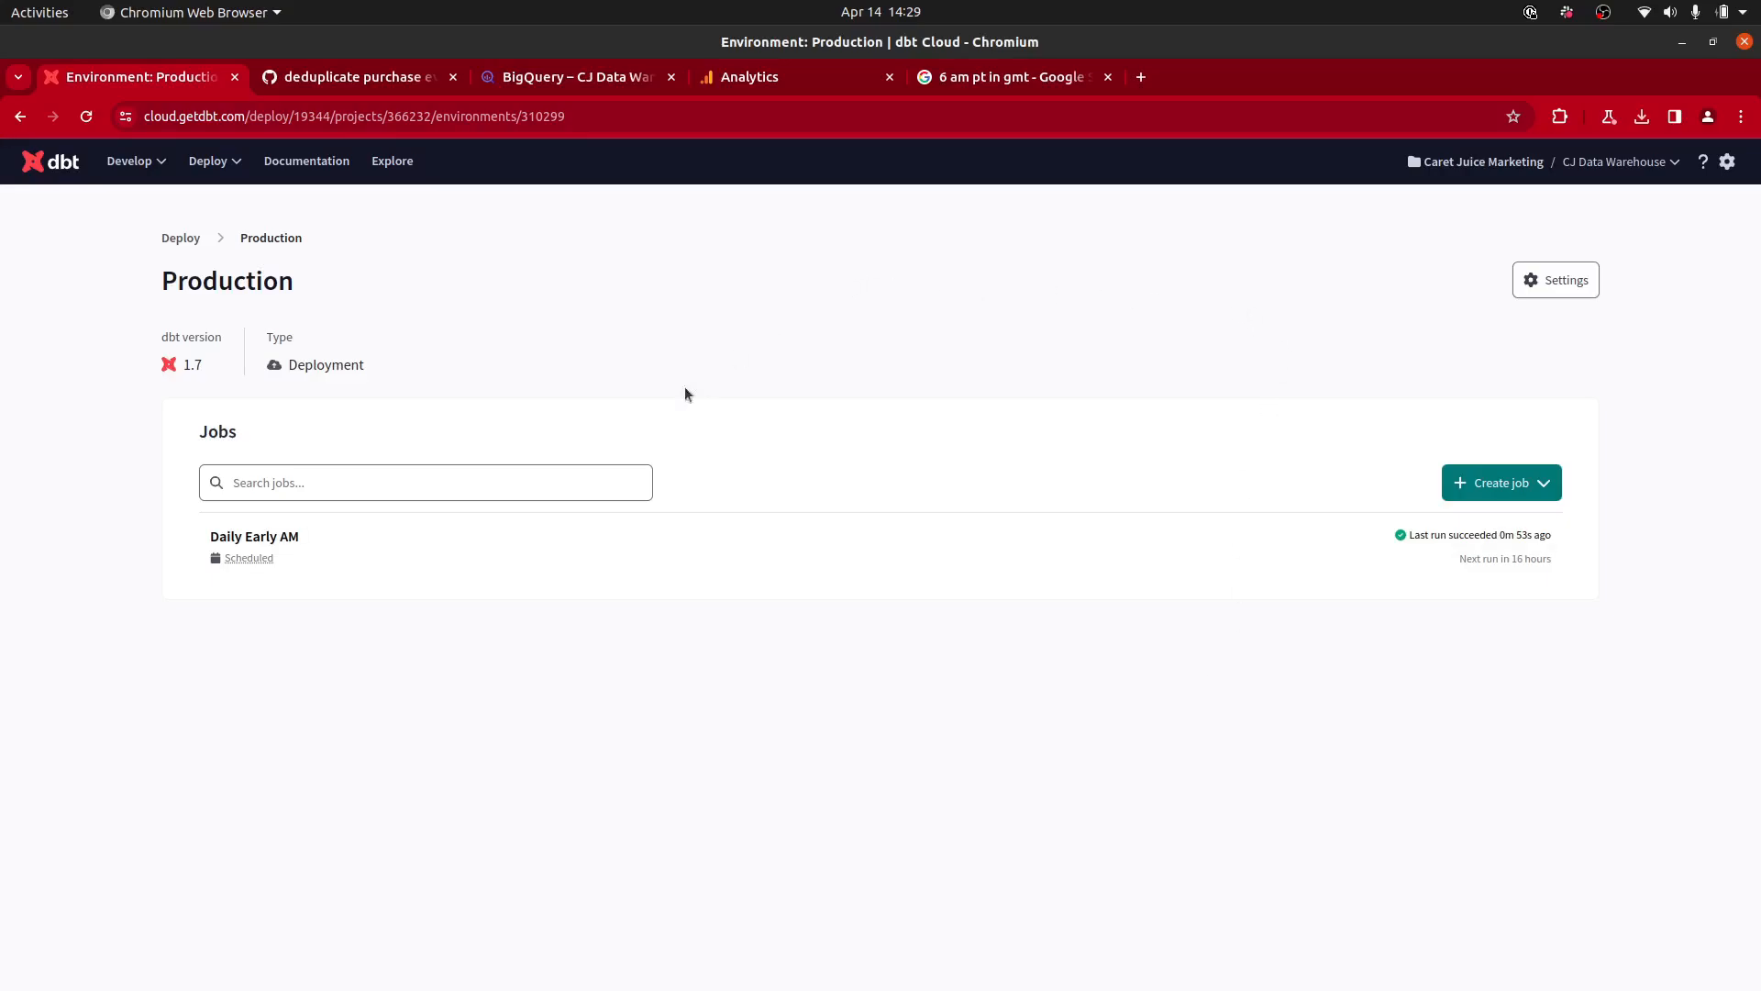
left_click(592, 79)
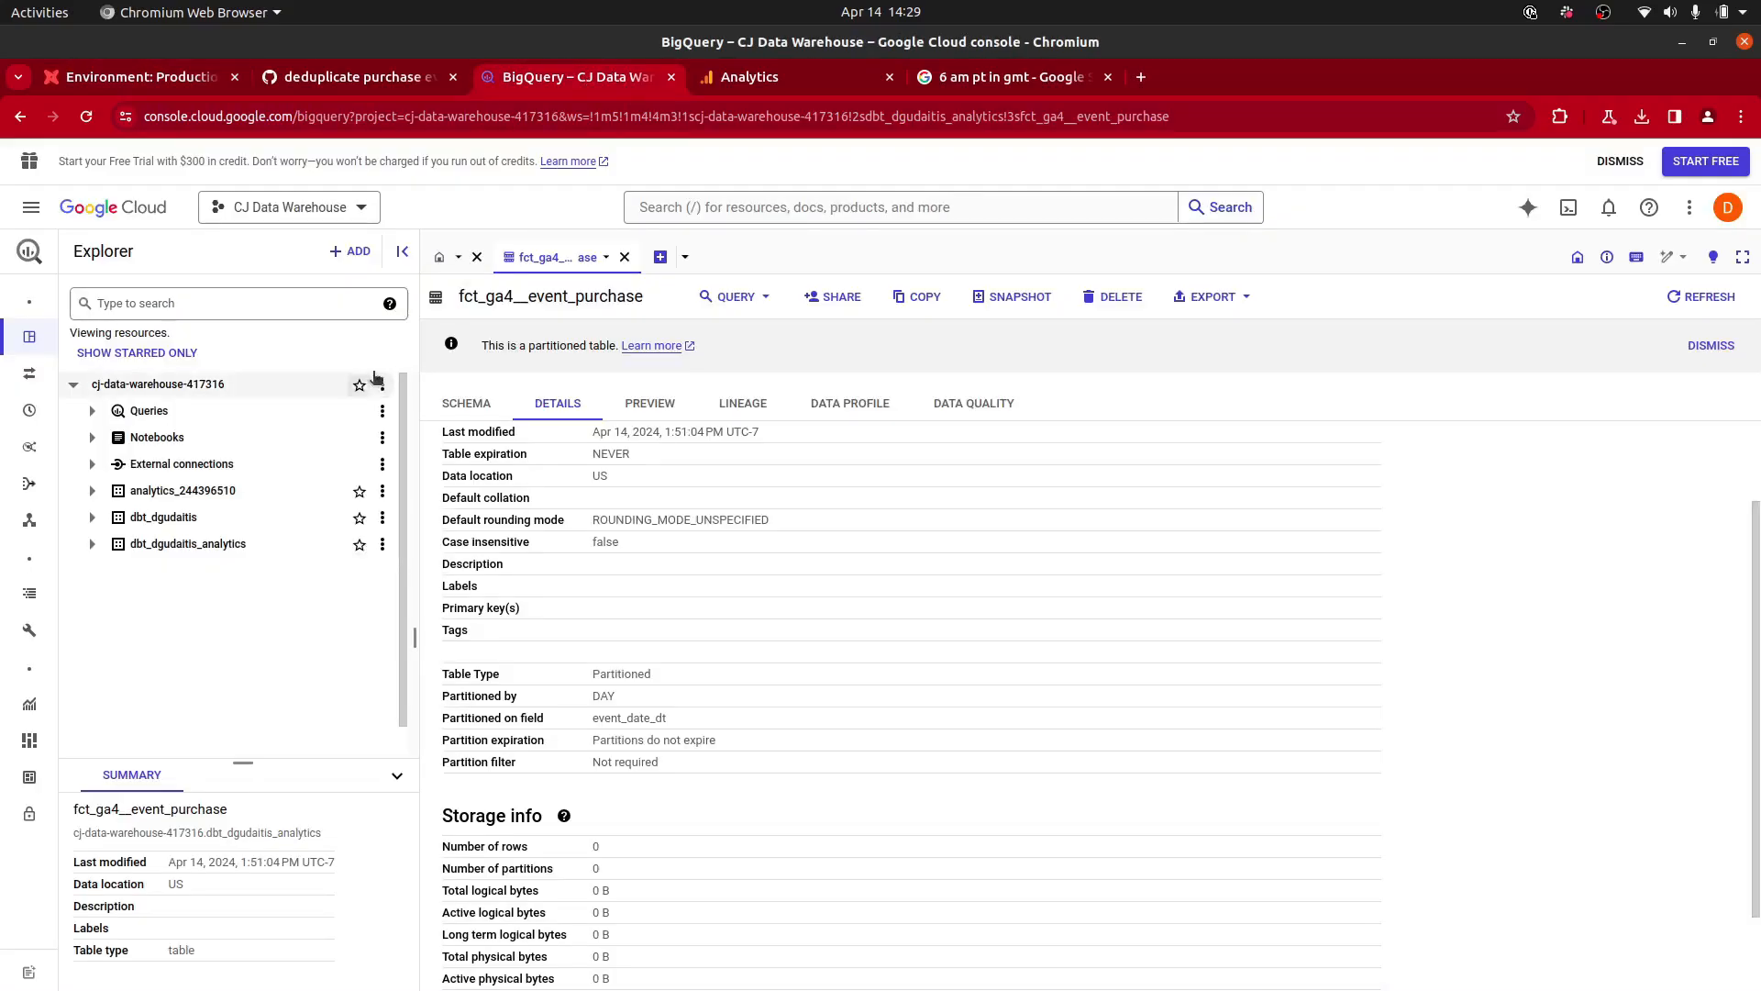
left_click(87, 119)
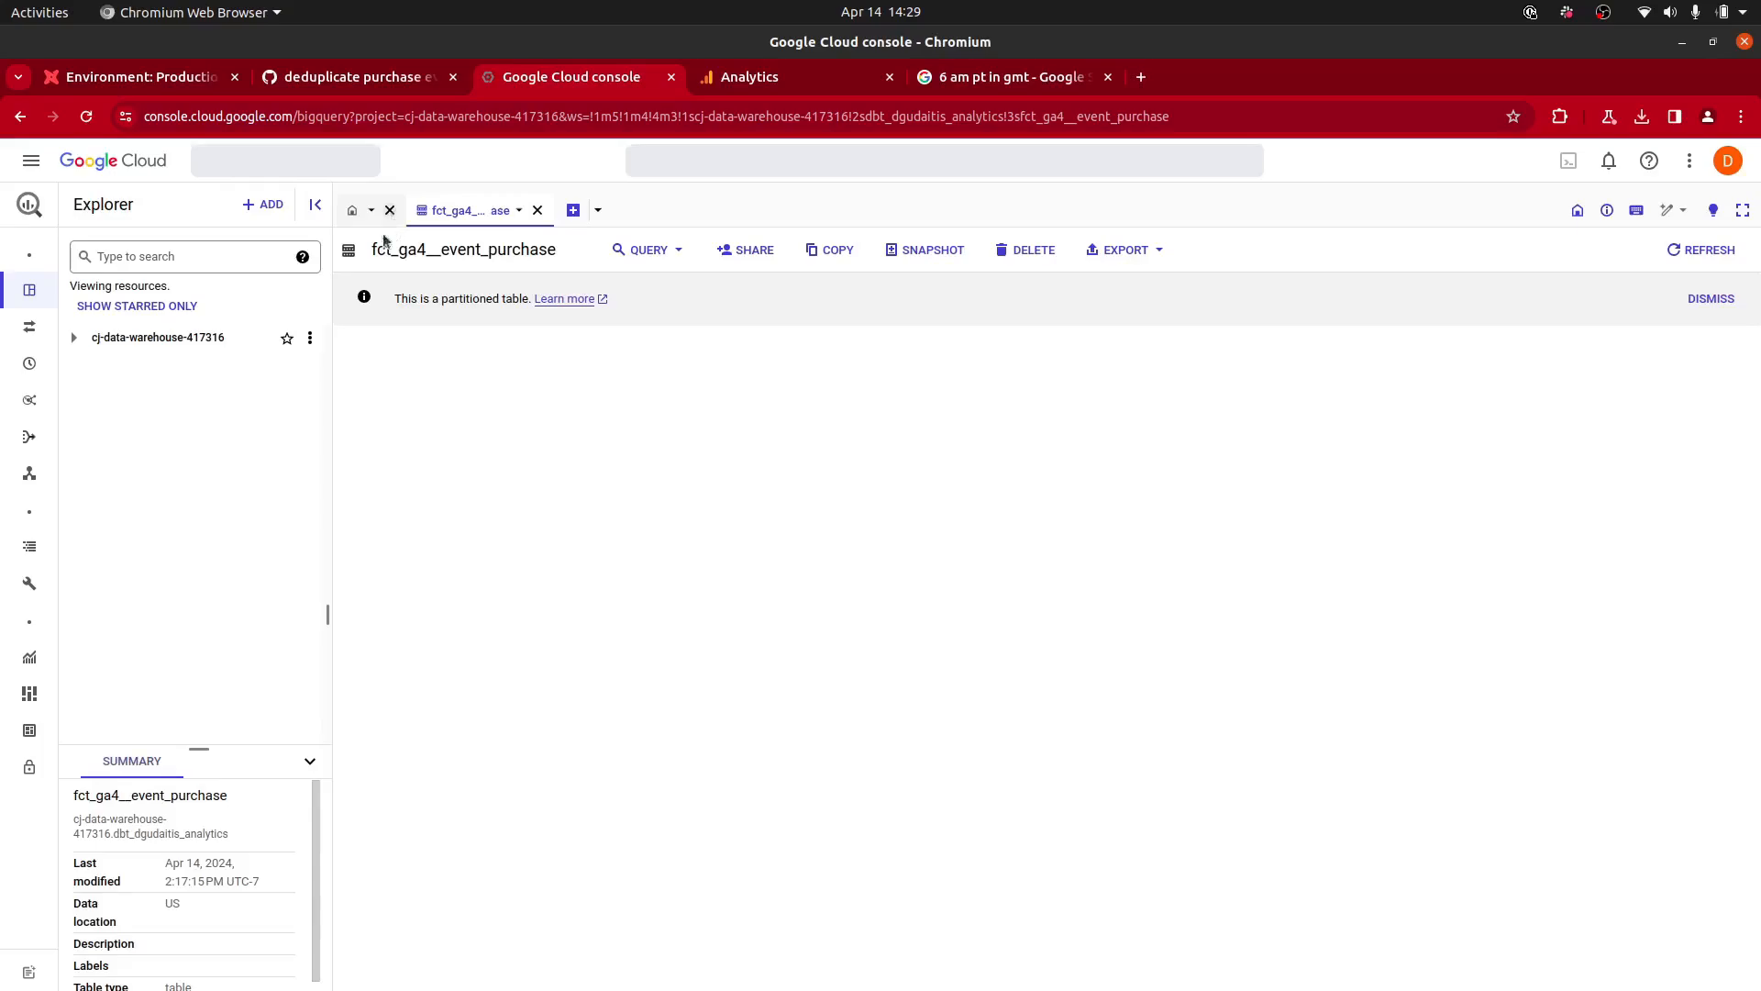
left_click(75, 339)
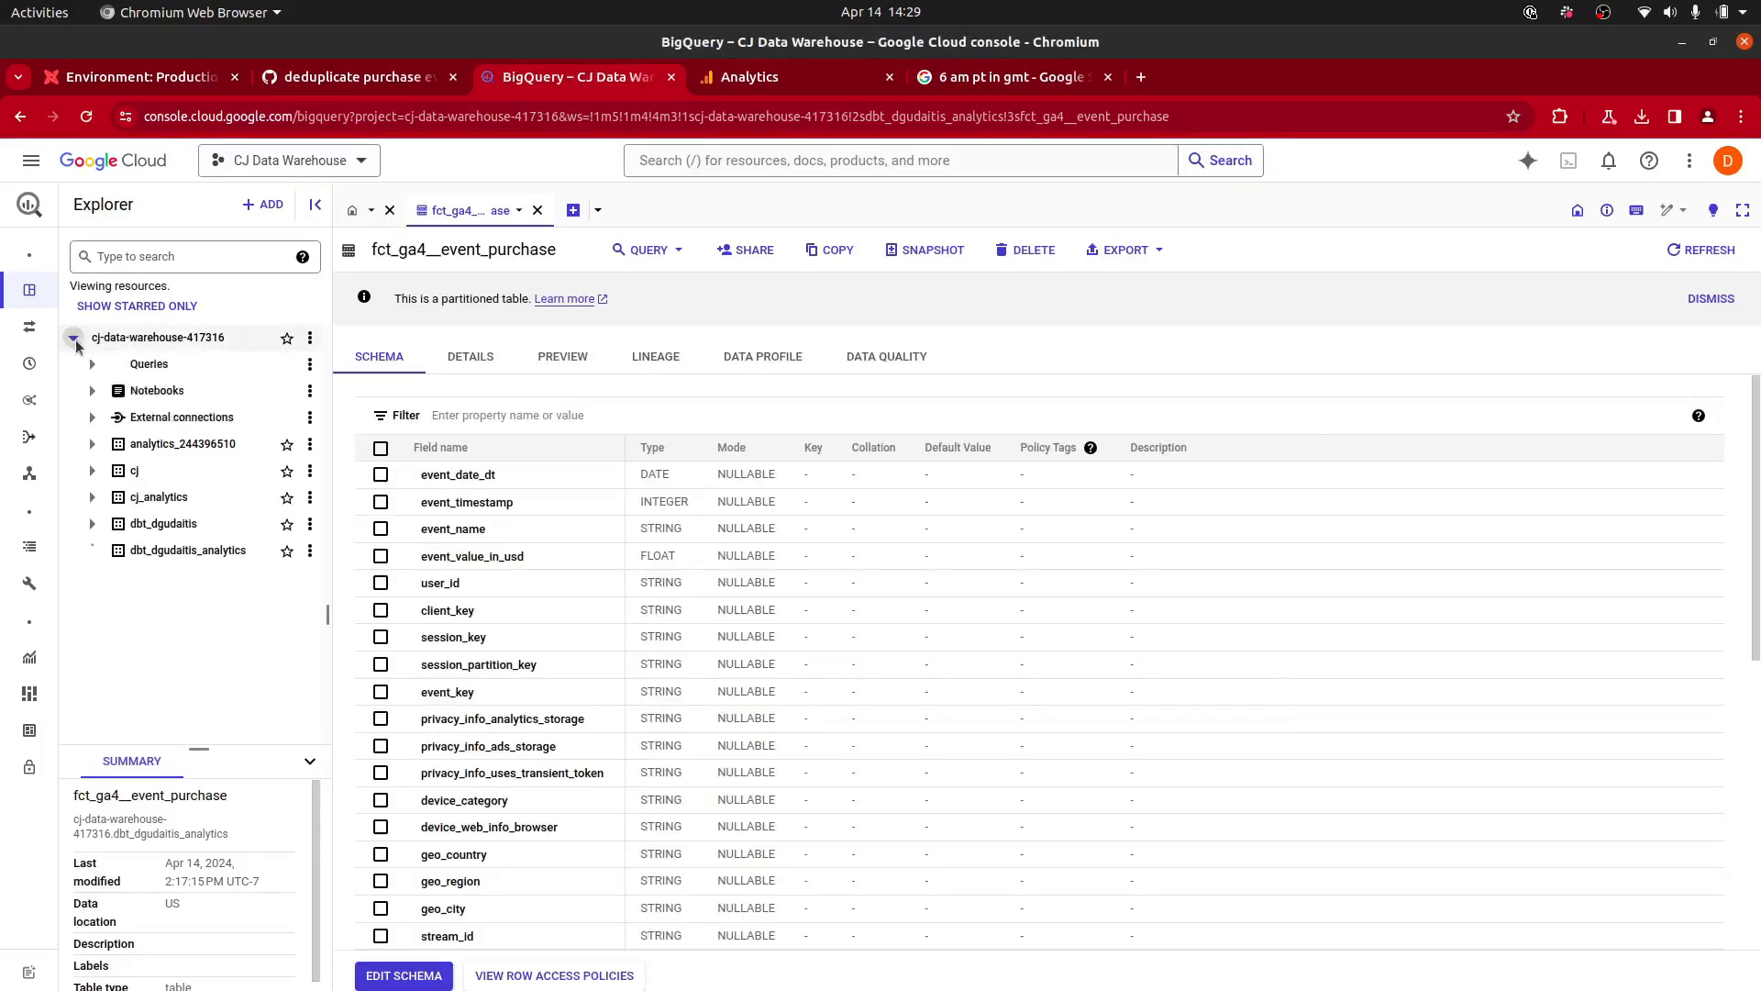
scroll(135, 470, "up", 5)
scroll(134, 470, "up", 2)
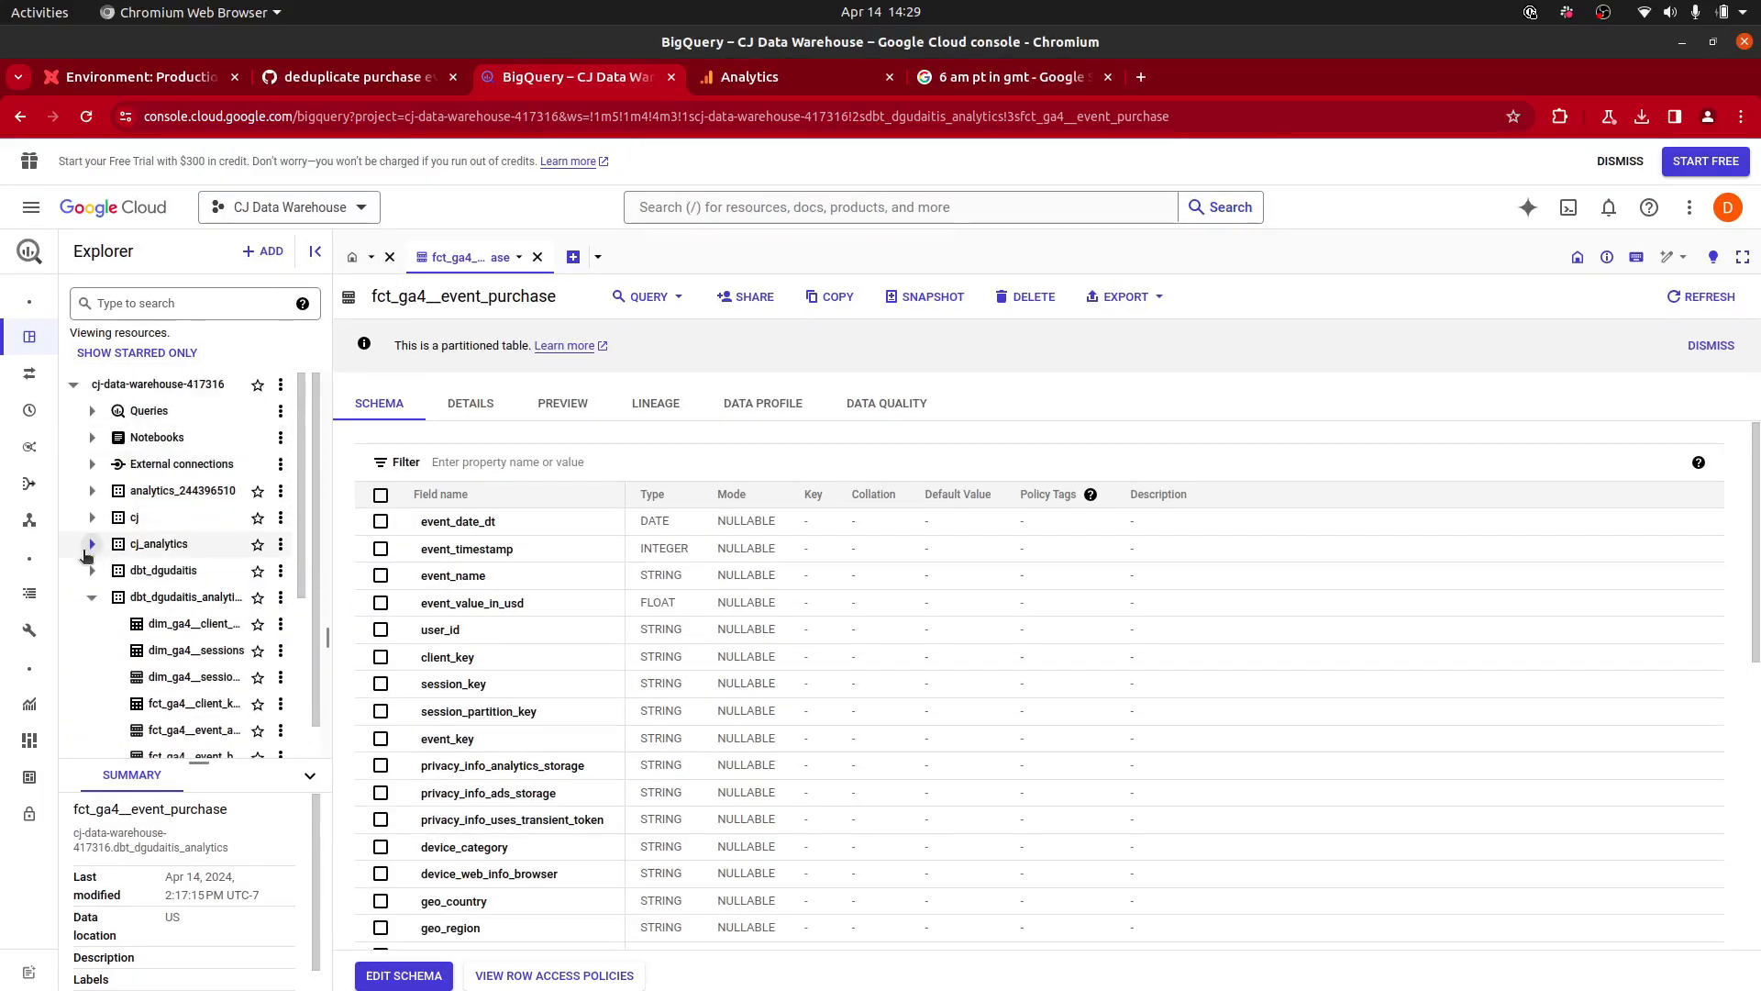
left_click(93, 597)
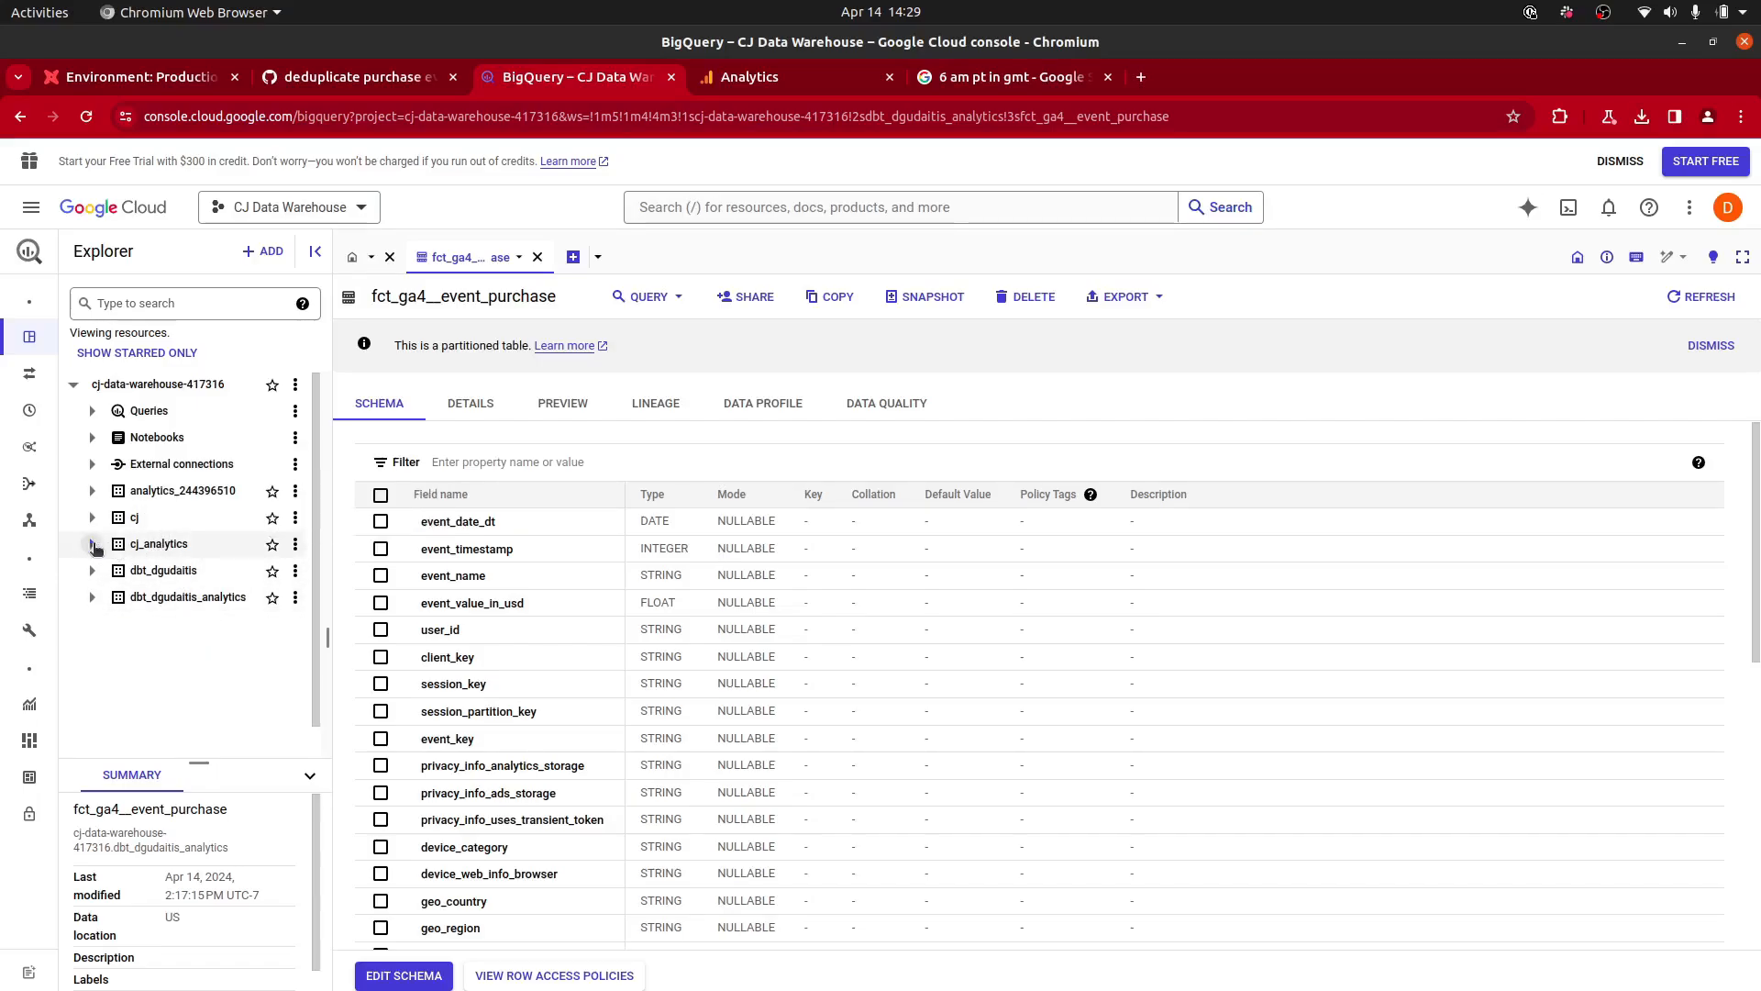
Step: Open the cj_analytics dataset's info and look through its tables in the Explorer, collapsing the list when done
left_click(175, 546)
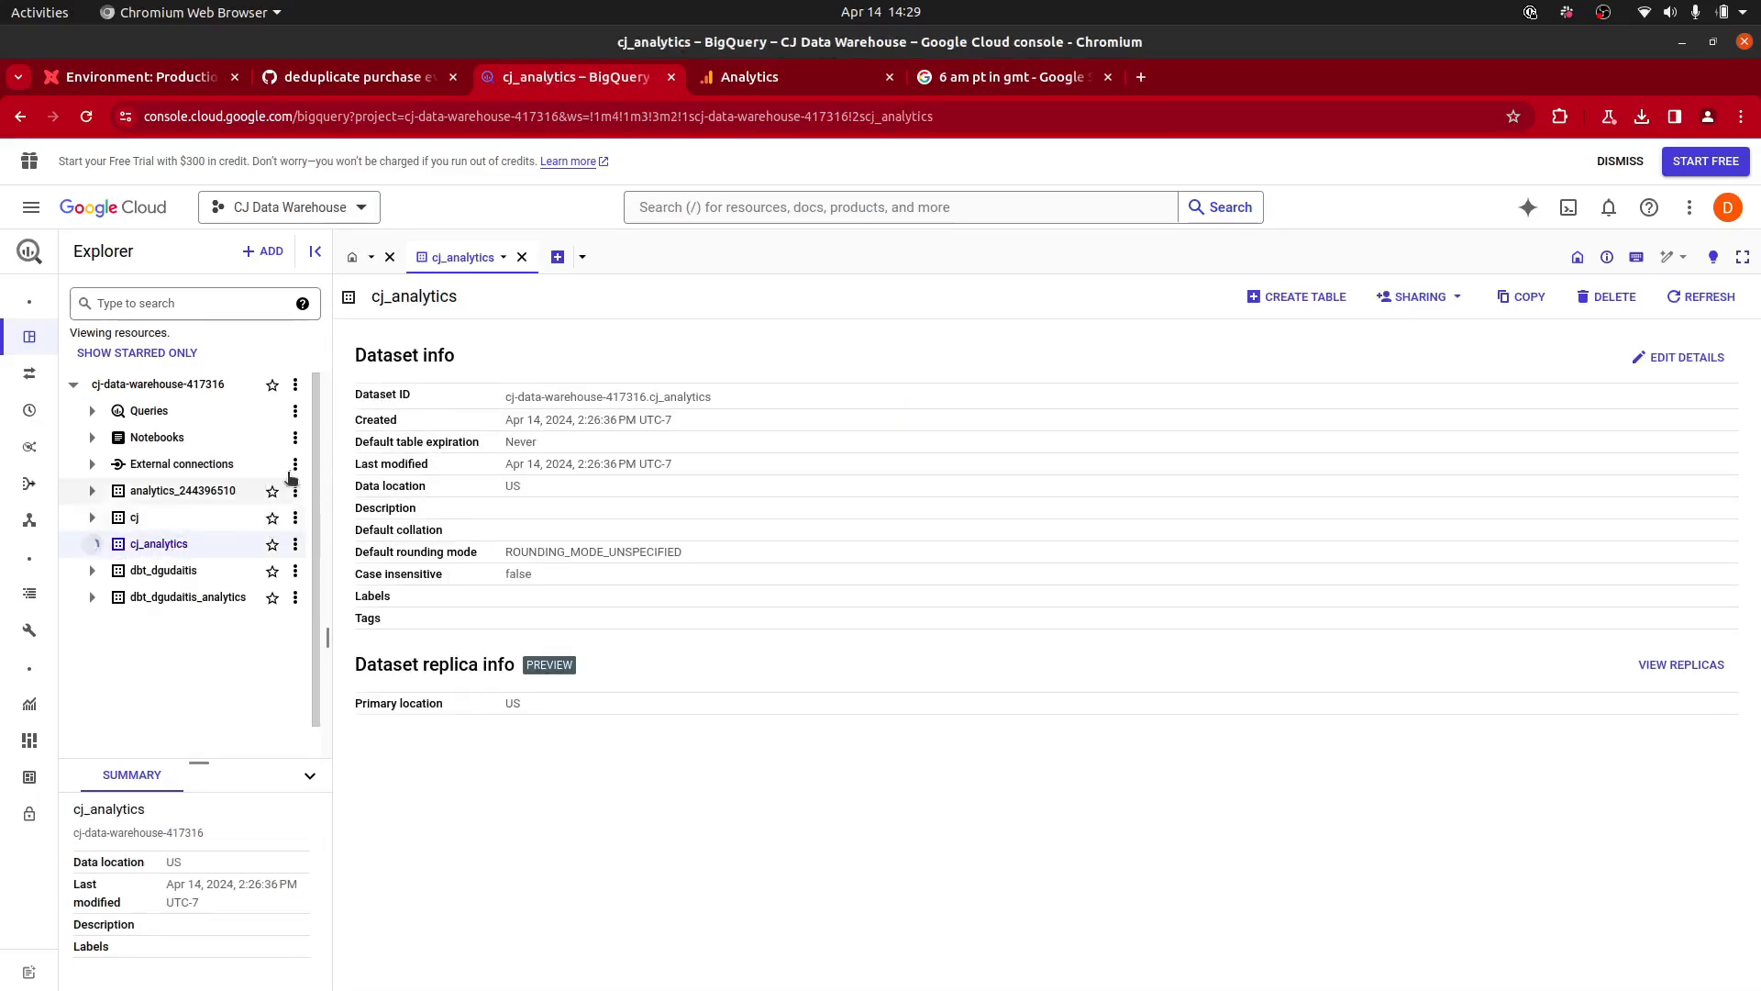
left_click(93, 544)
scroll(183, 557, "down", 5)
scroll(182, 559, "up", 5)
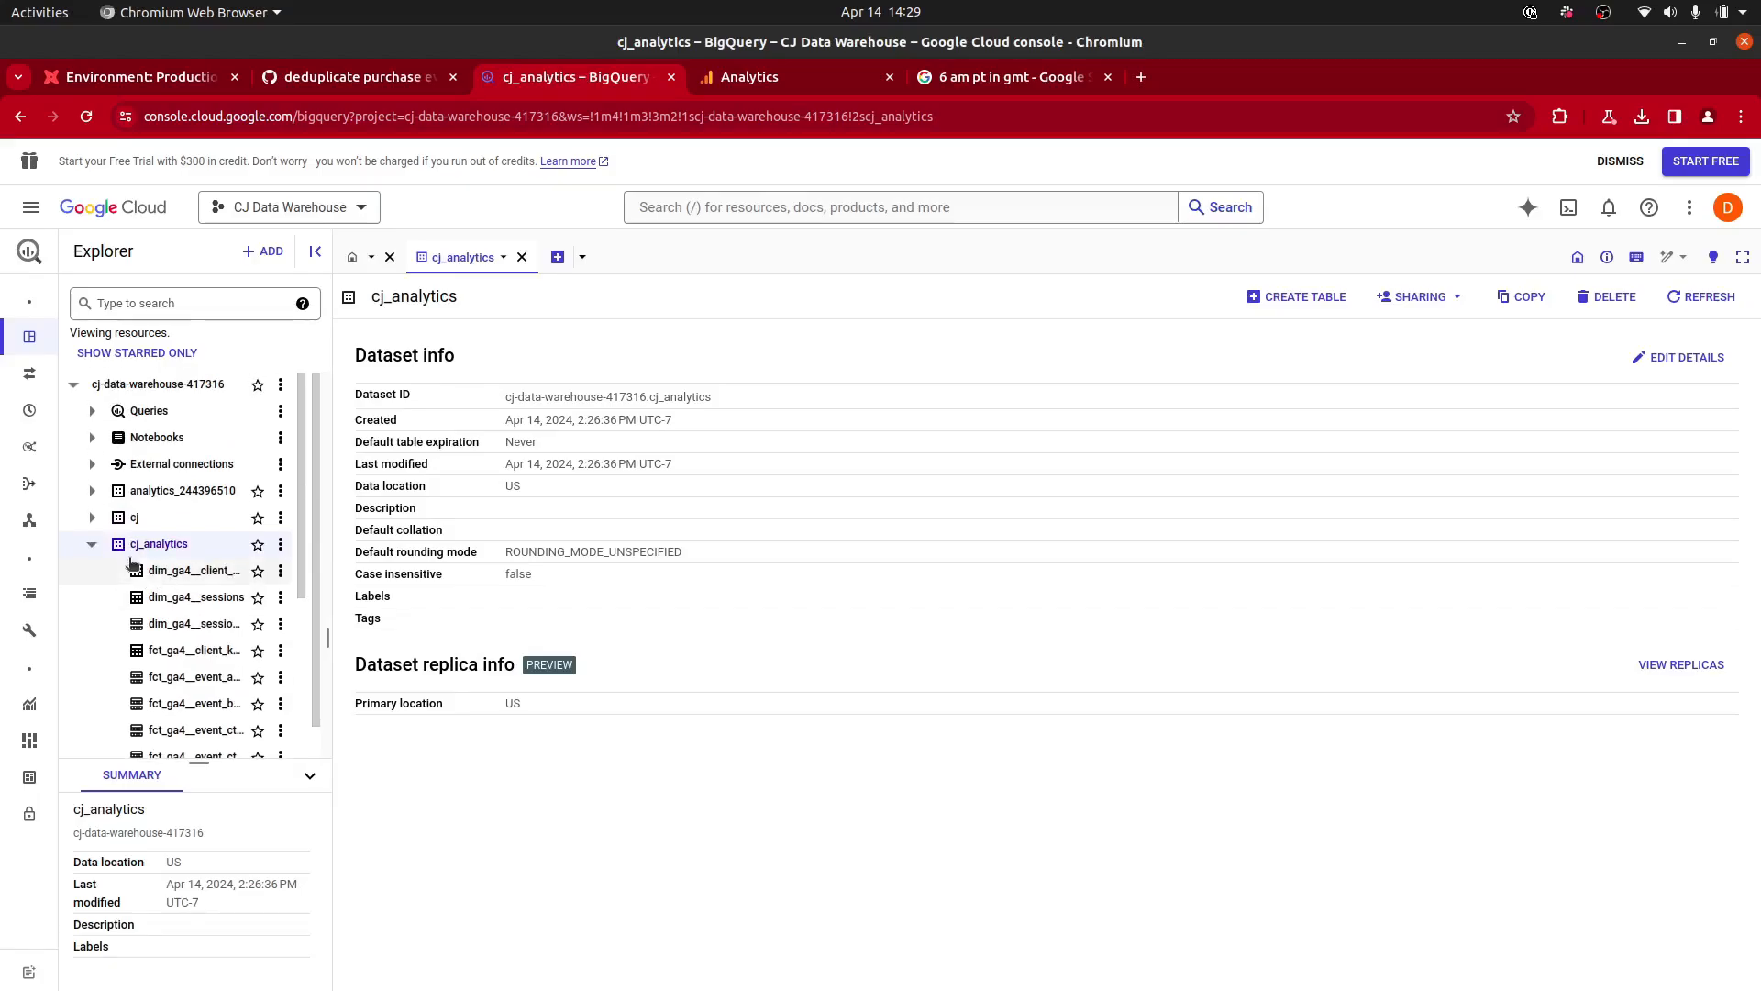
left_click(92, 544)
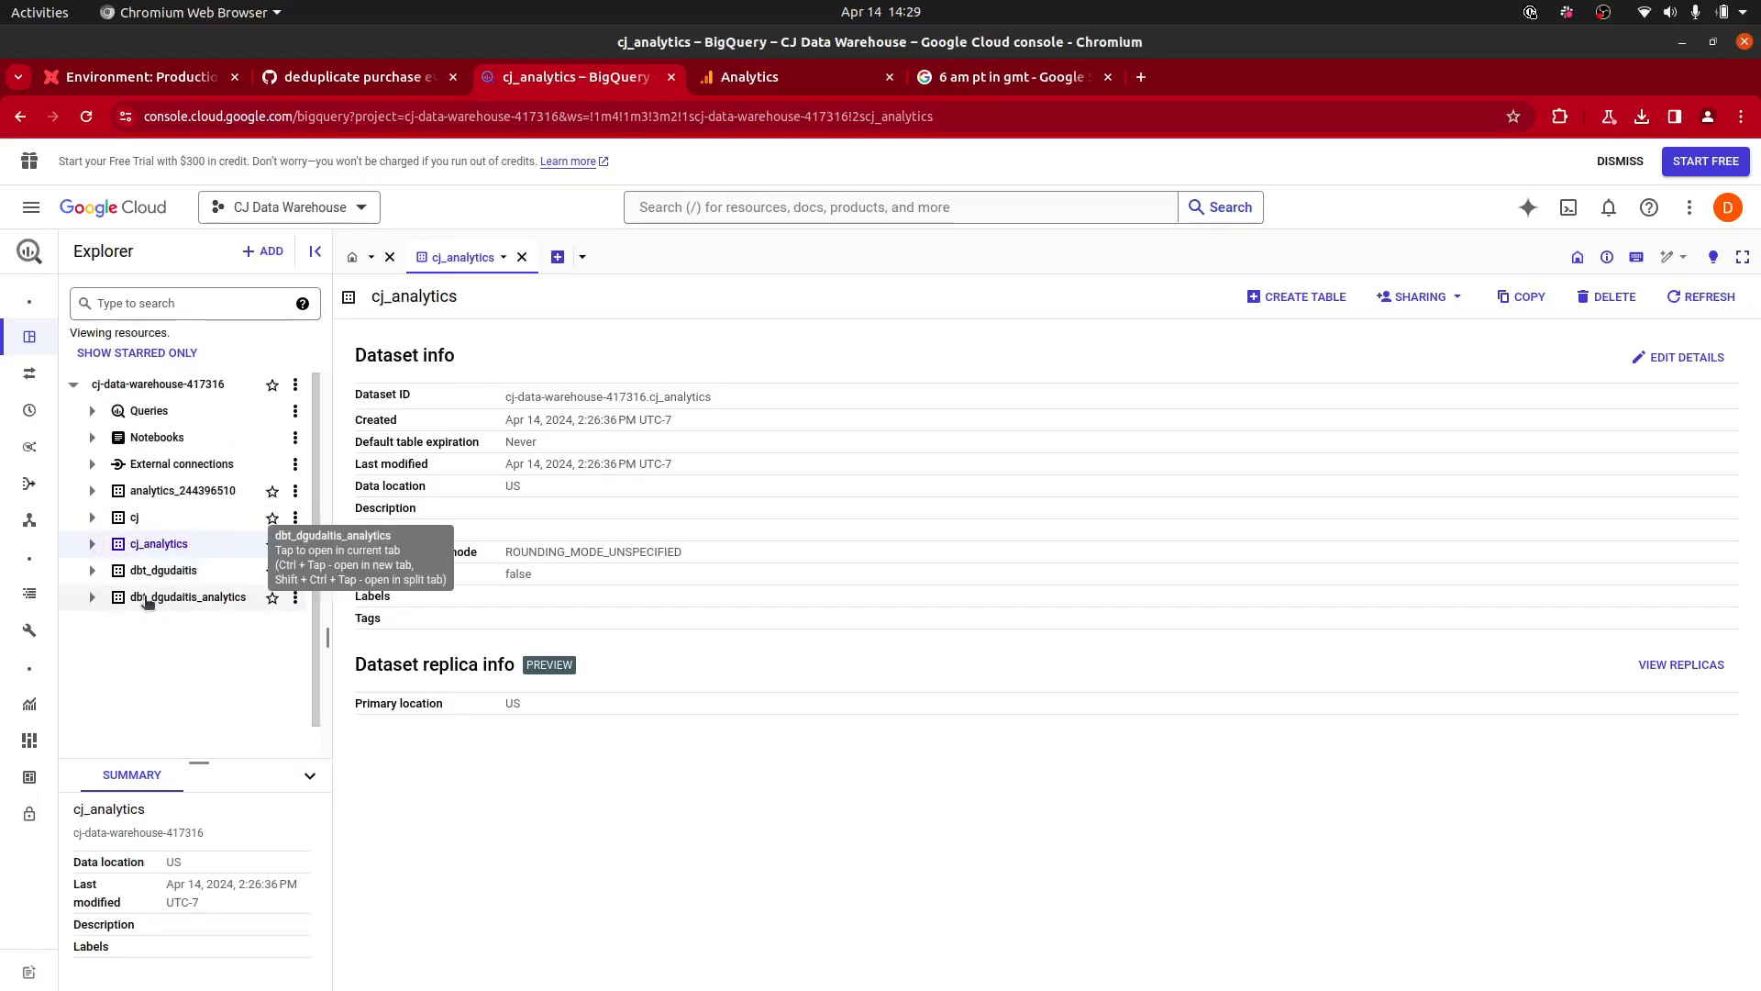